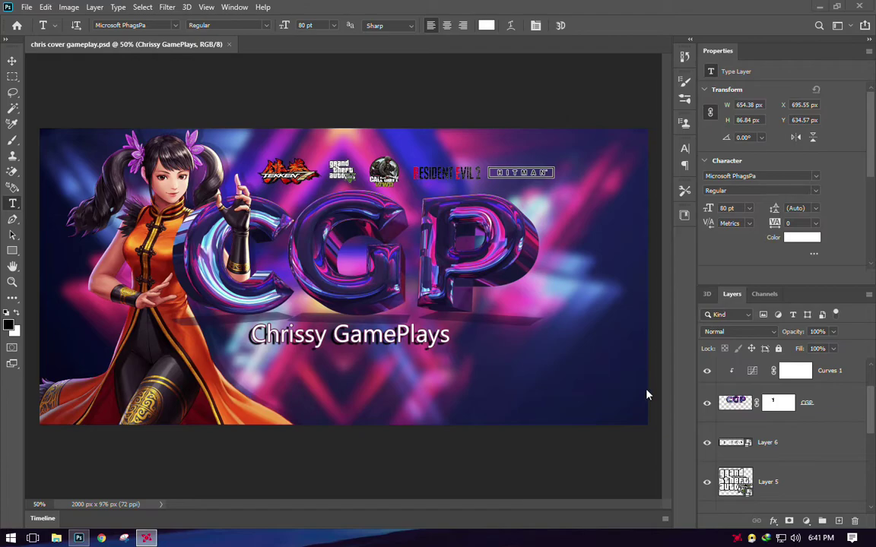
# Preview the banner without its Layer 7 background by hiding that layer and showing it again
pyautogui.click(870, 460)
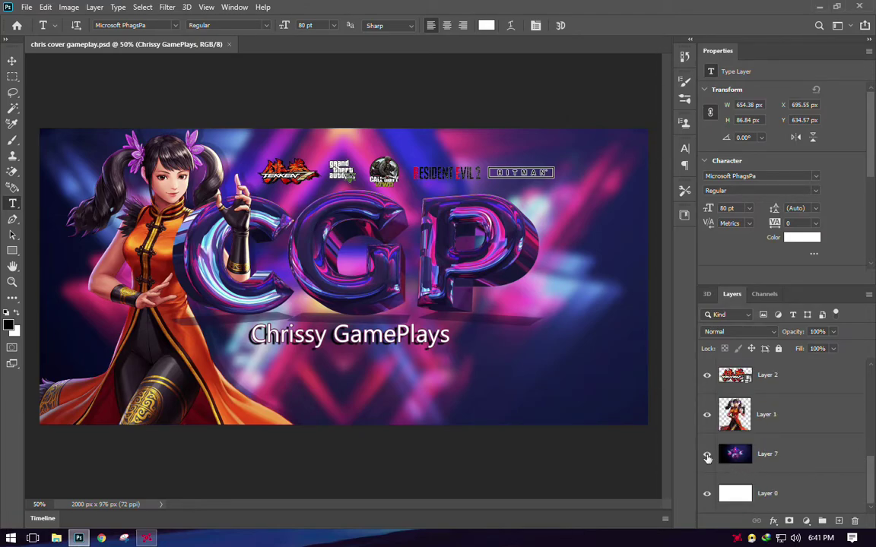
pyautogui.click(707, 455)
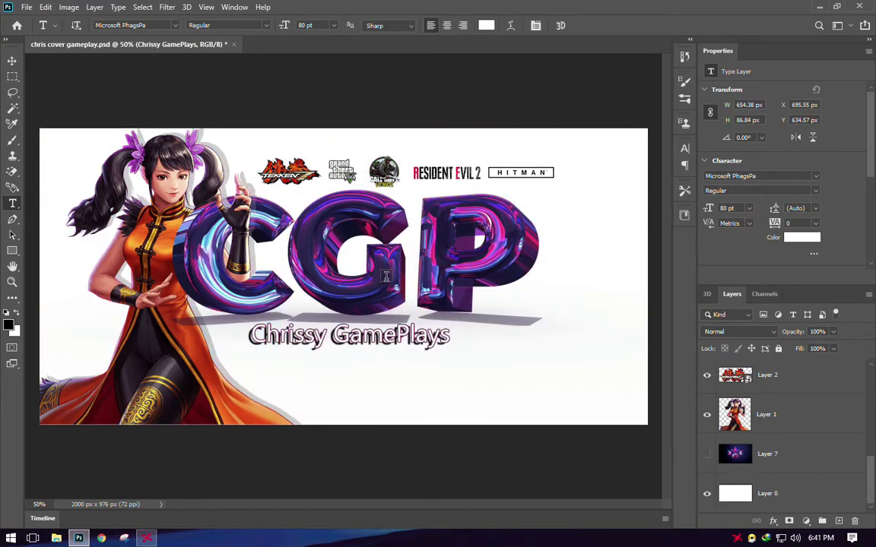
pyautogui.click(707, 454)
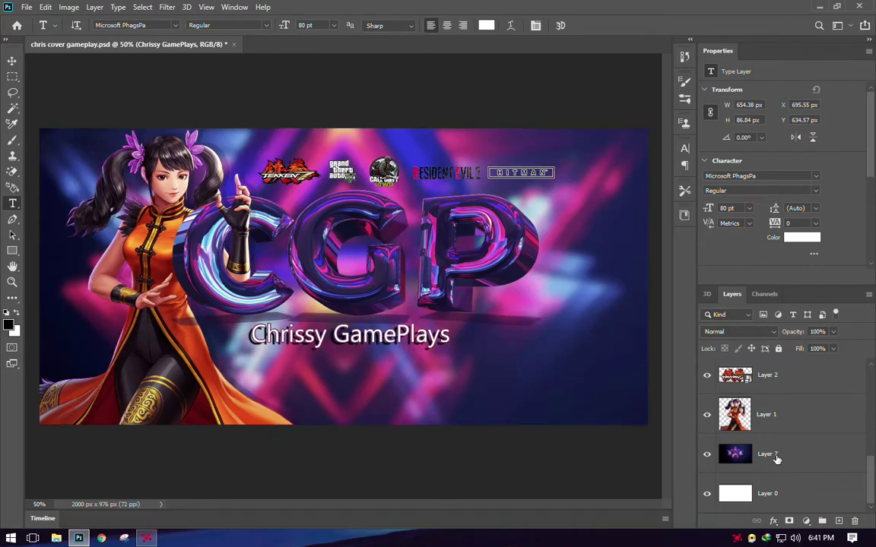
# Reposition the Layer 7 background image with the Move tool, then hide that layer
pyautogui.click(772, 456)
pyautogui.click(12, 61)
pyautogui.moveTo(365, 357); pyautogui.dragTo(409, 407)
pyautogui.click(706, 454)
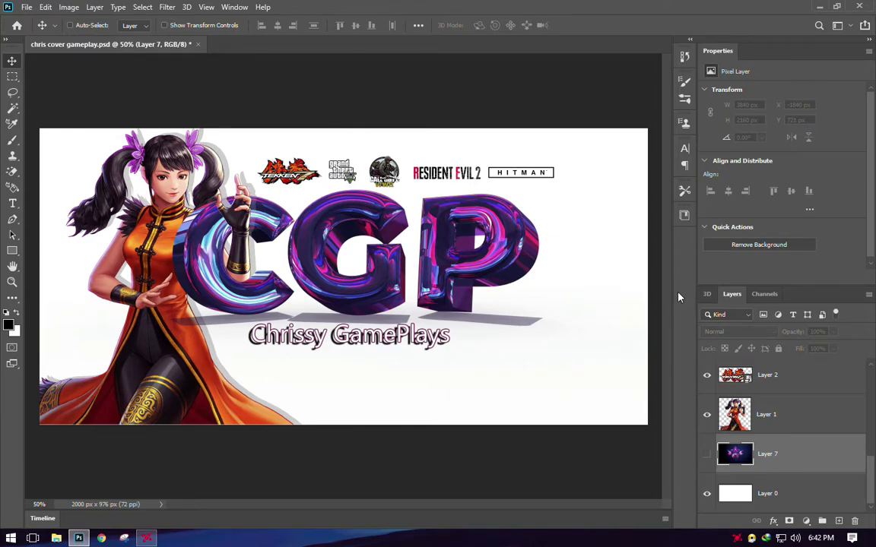
# Create a new document from the current history state of chris cover gameplay.psd
pyautogui.click(685, 57)
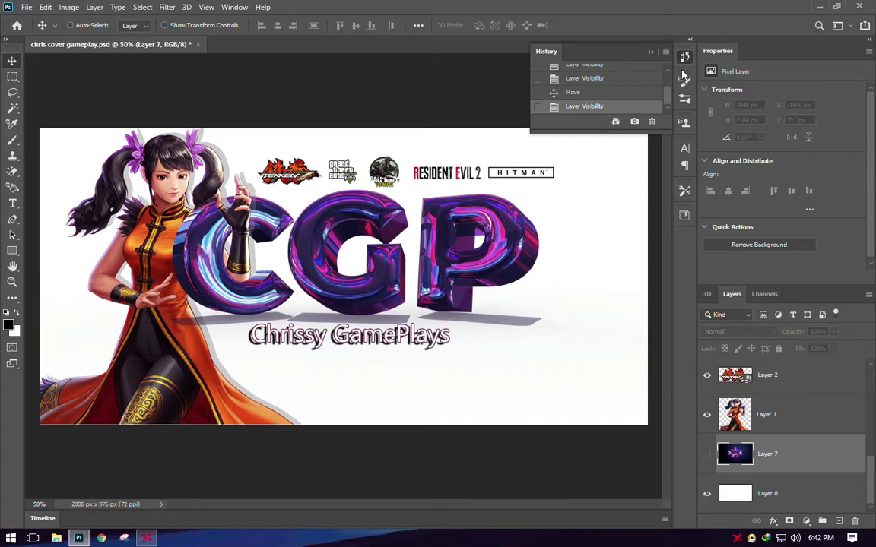
pyautogui.moveTo(614, 132); pyautogui.dragTo(613, 241)
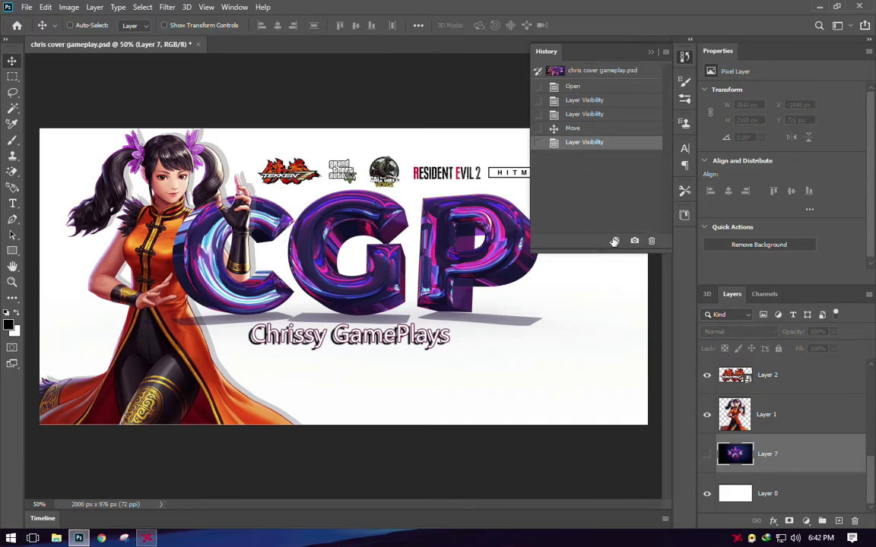
pyautogui.click(614, 240)
# Float both document windows and close the original chris cover gameplay.psd without saving its changes
pyautogui.moveTo(299, 44); pyautogui.dragTo(296, 145)
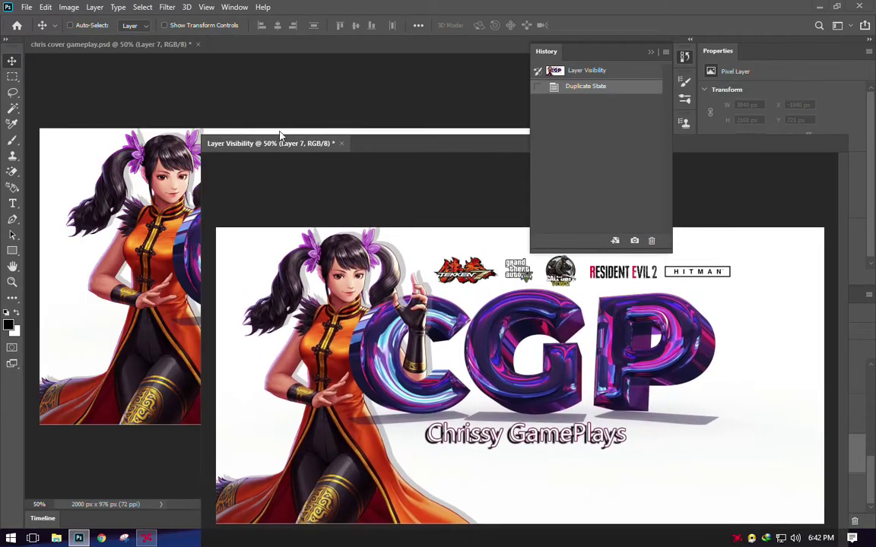
pyautogui.moveTo(175, 48); pyautogui.dragTo(148, 133)
pyautogui.click(443, 129)
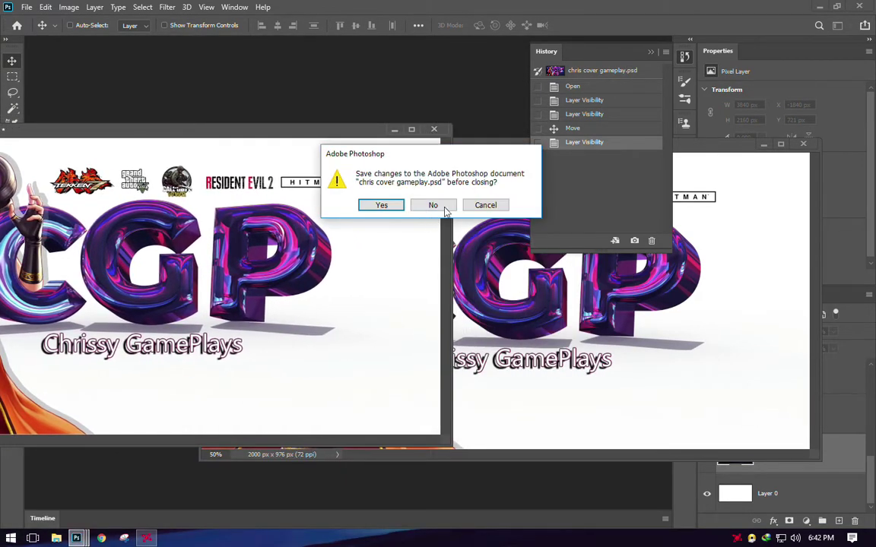
pyautogui.click(431, 203)
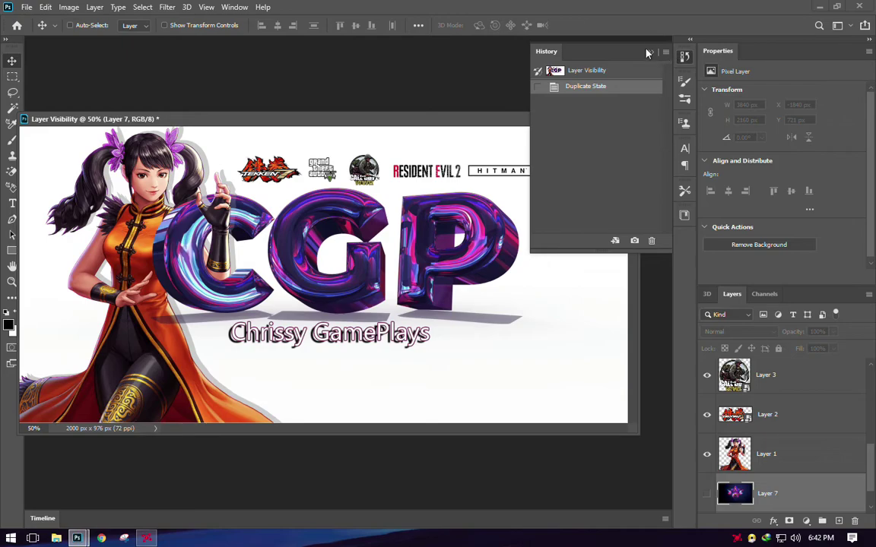
# Collapse the history and delete every layer except the white Layer 0 from the duplicated document
pyautogui.click(650, 53)
pyautogui.moveTo(466, 120); pyautogui.dragTo(505, 80)
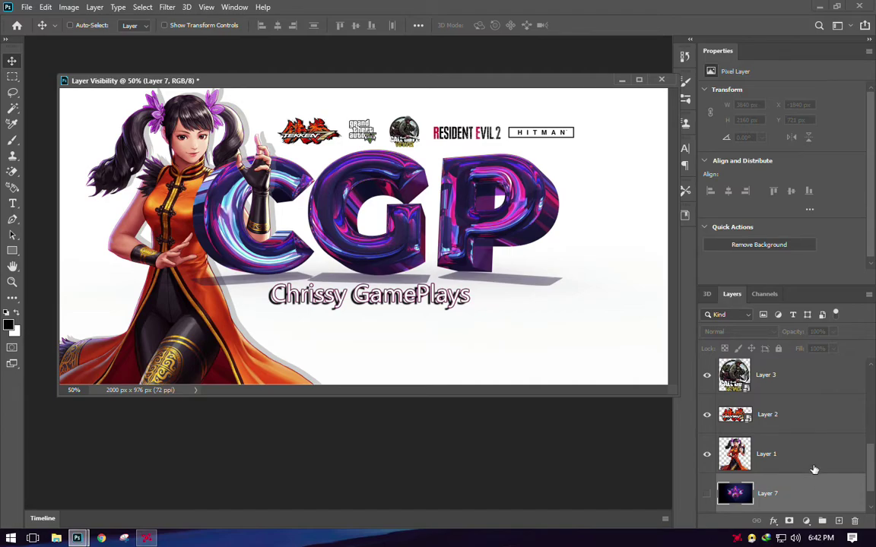
pyautogui.scroll(-1, 815, 470)
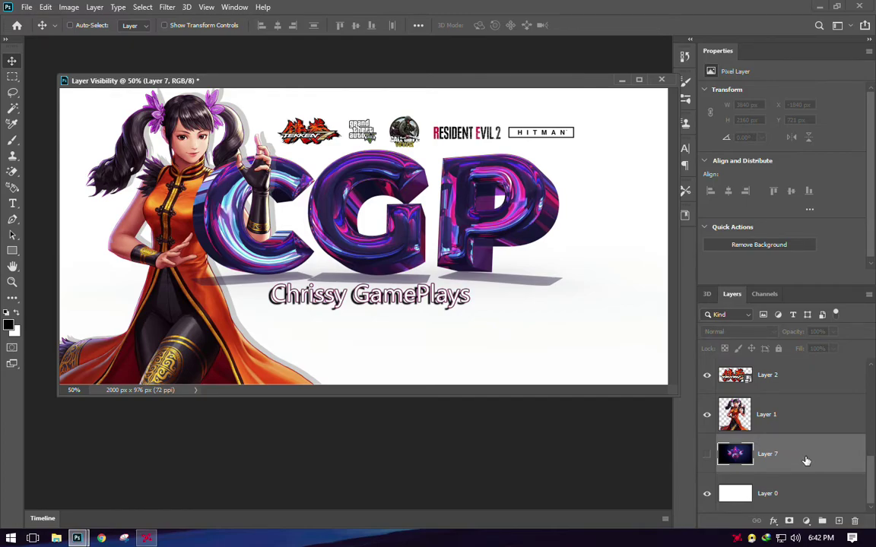
pyautogui.scroll(5, 806, 461)
pyautogui.click(829, 372)
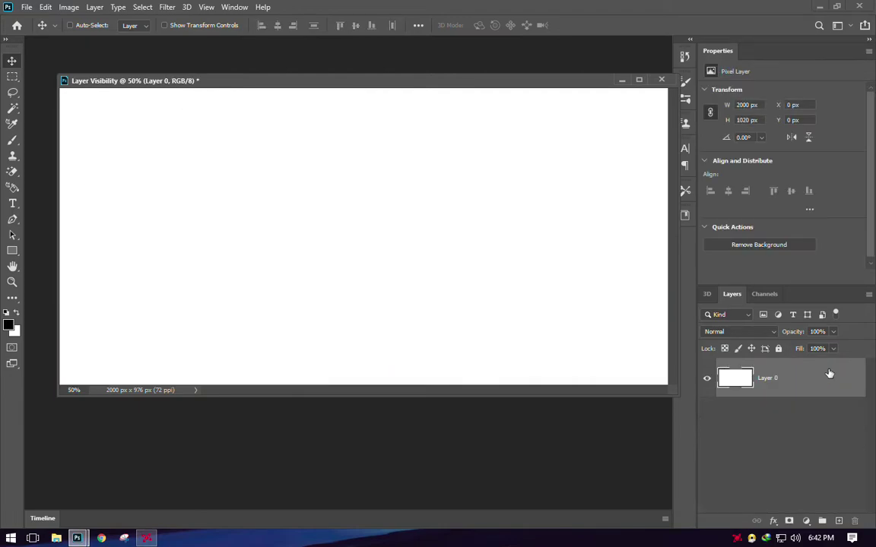
# Reposition and slightly enlarge the floating document window around the blank canvas
pyautogui.moveTo(524, 83); pyautogui.dragTo(507, 85)
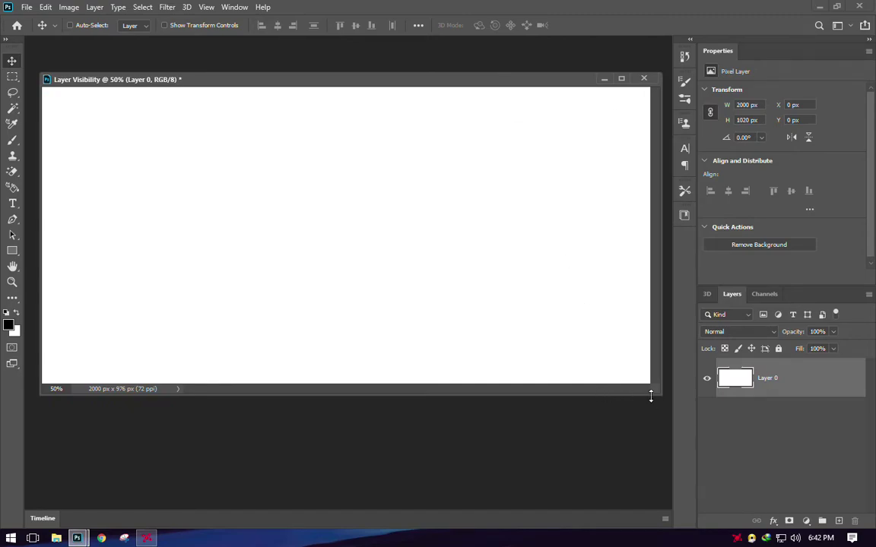
pyautogui.moveTo(655, 394); pyautogui.dragTo(669, 423)
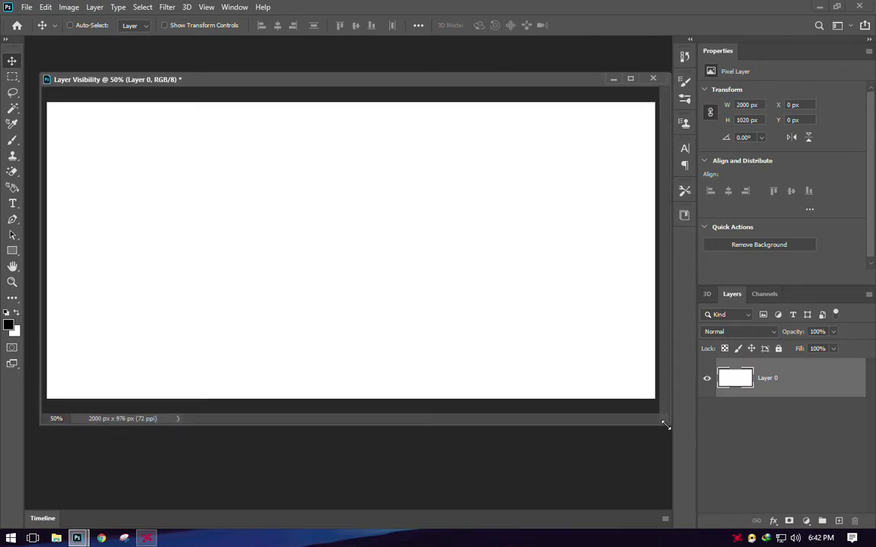
pyautogui.moveTo(532, 86); pyautogui.dragTo(525, 79)
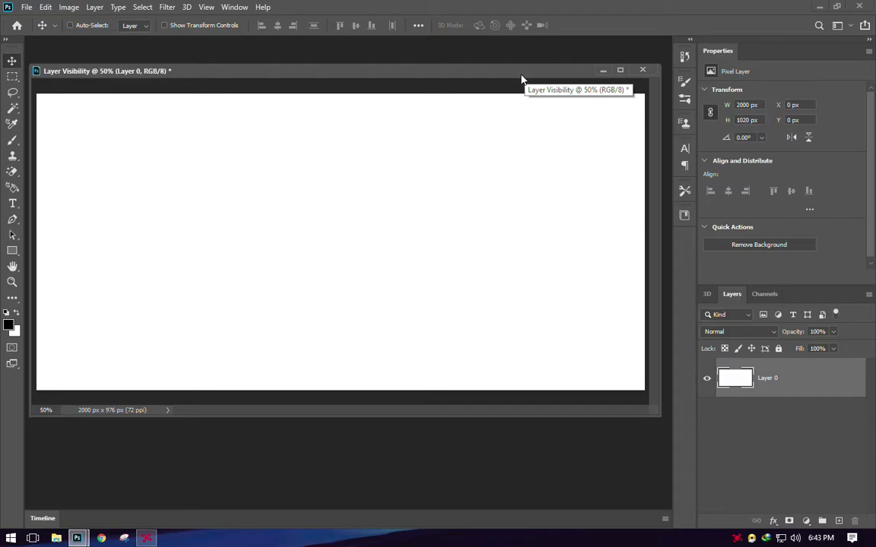
pyautogui.click(26, 7)
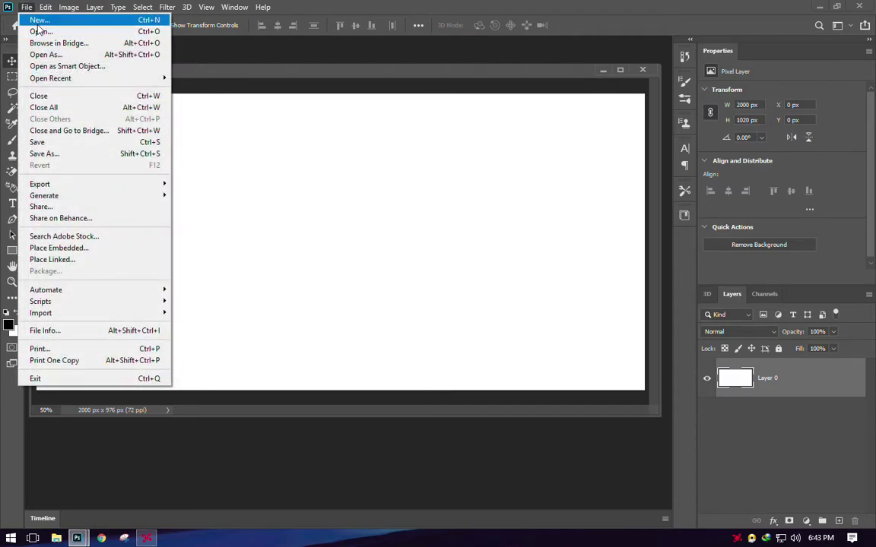
pyautogui.click(232, 70)
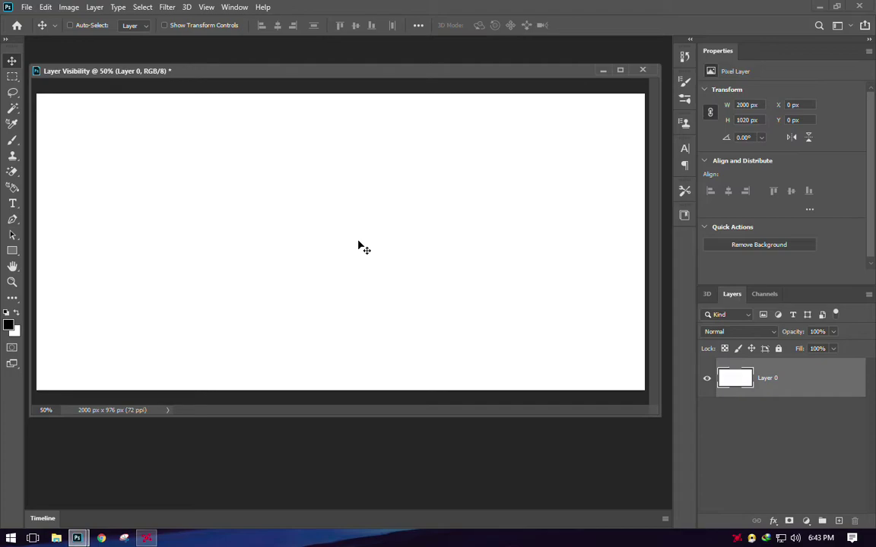
# Examine the image size with width and height in pixels, then leave without resizing the document
pyautogui.hotkey('ctrl', 'alt', 'i')
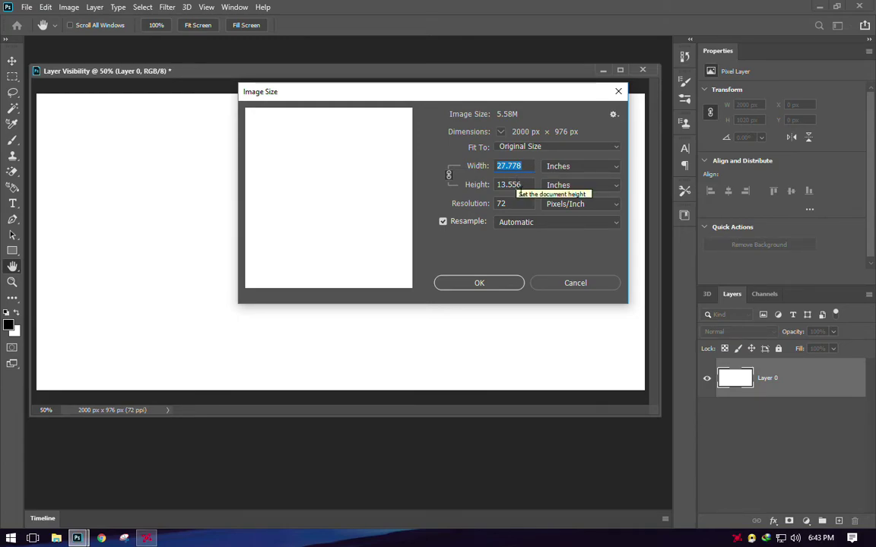
pyautogui.click(606, 168)
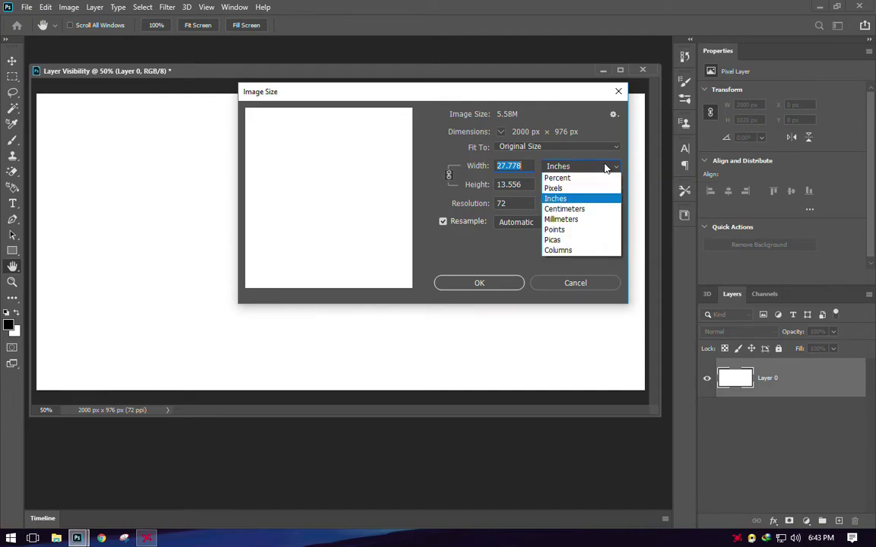
pyautogui.click(563, 191)
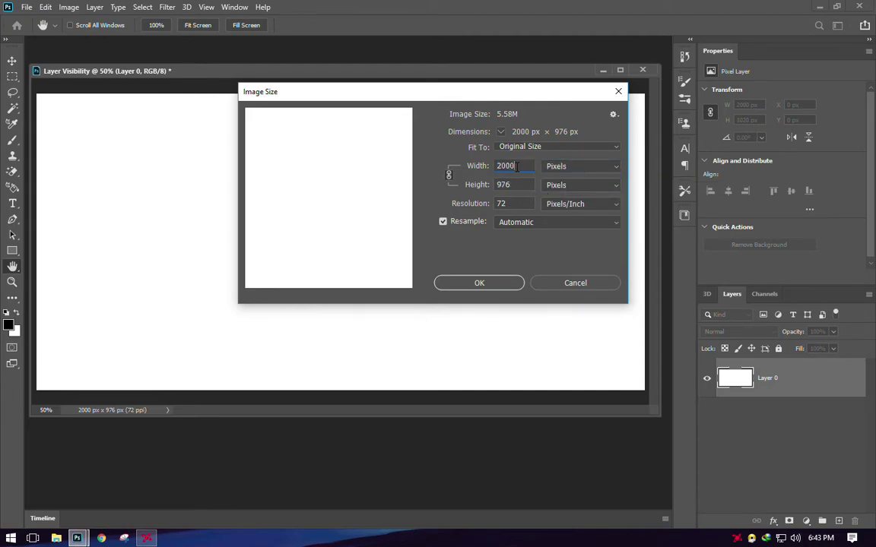
pyautogui.click(518, 184)
pyautogui.press('BackSpace')
pyautogui.write('5')
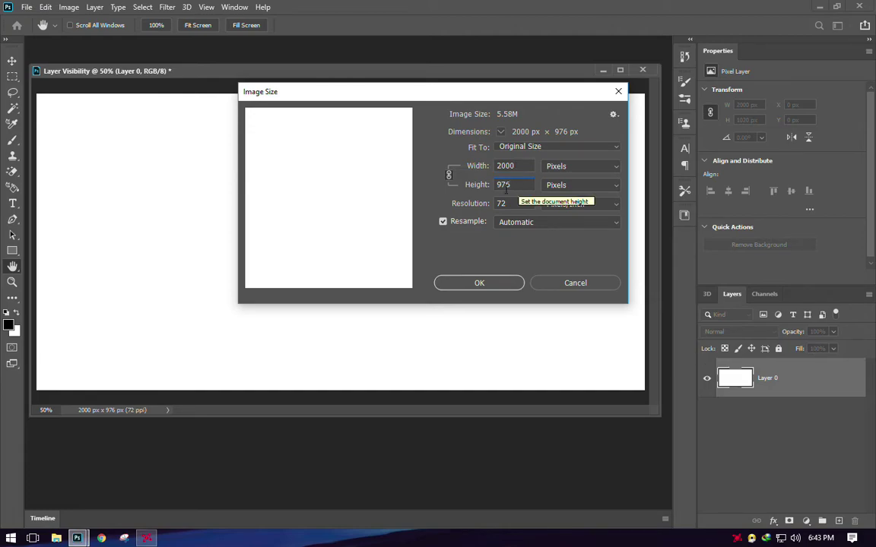
pyautogui.click(555, 284)
pyautogui.press('v')
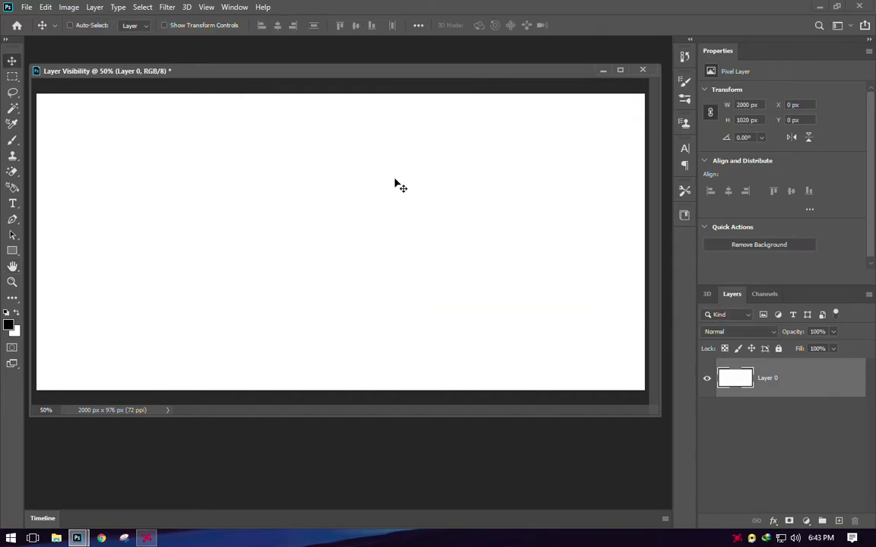
# Dock the document window and add the text "CGP" near the middle of the canvas
pyautogui.moveTo(541, 82); pyautogui.dragTo(540, 49)
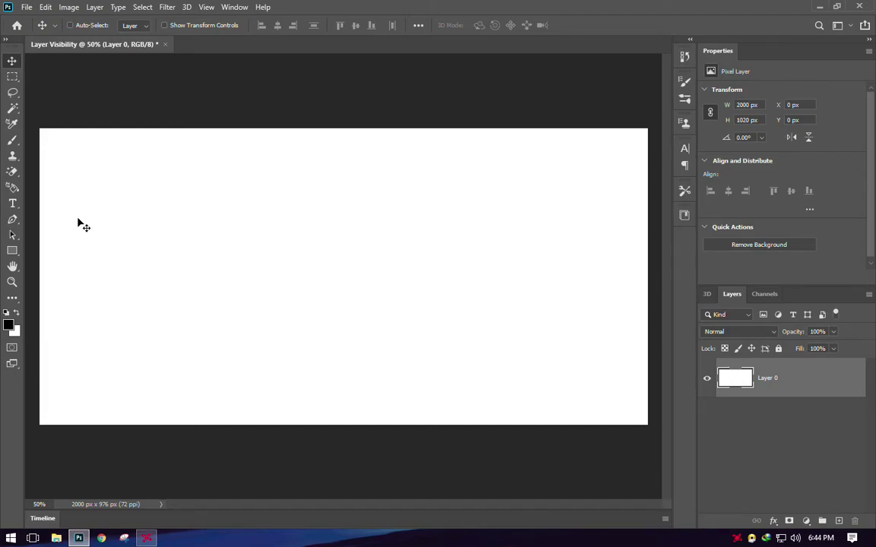
pyautogui.click(12, 203)
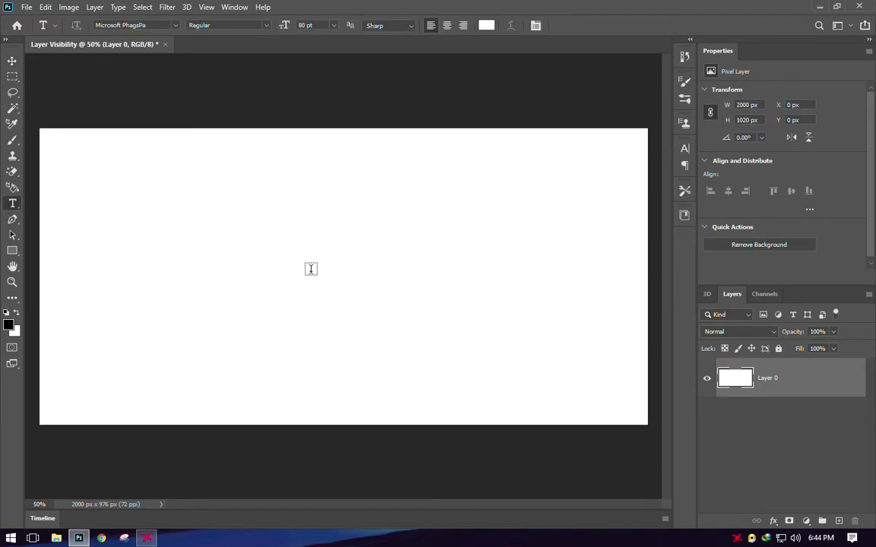
pyautogui.click(296, 263)
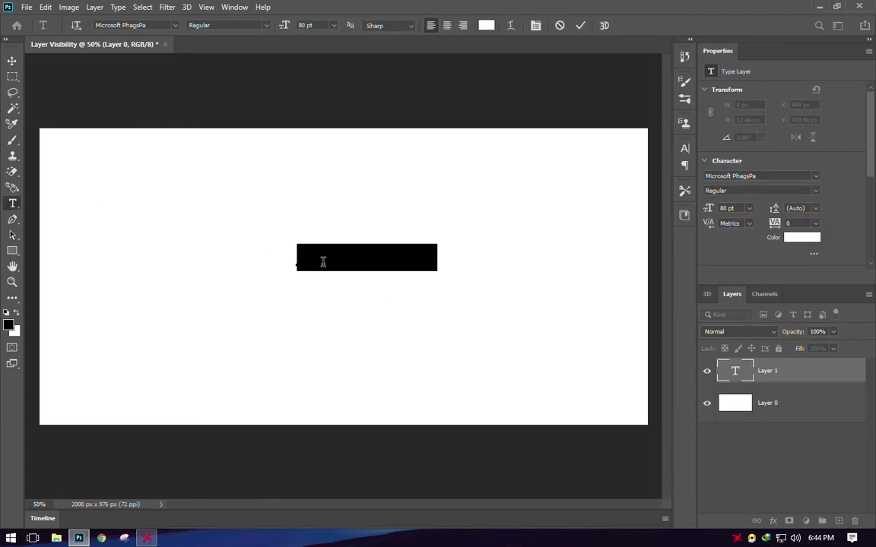
pyautogui.press('BackSpace')
pyautogui.write('Hi')
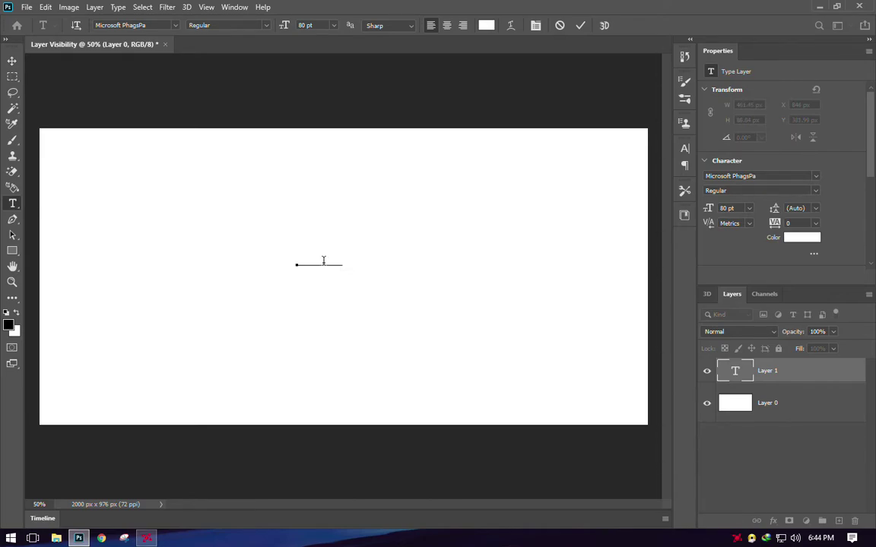
pyautogui.press('ctrl')
pyautogui.press('ctrl')
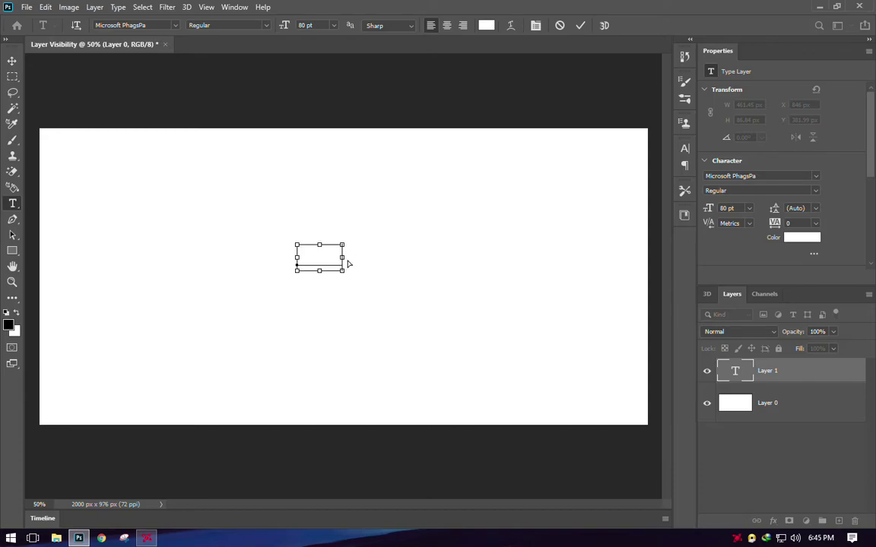
# Colour the whole CGP text black (000000) and enlarge it to 430 pt
pyautogui.hotkey('ctrl', 'a')
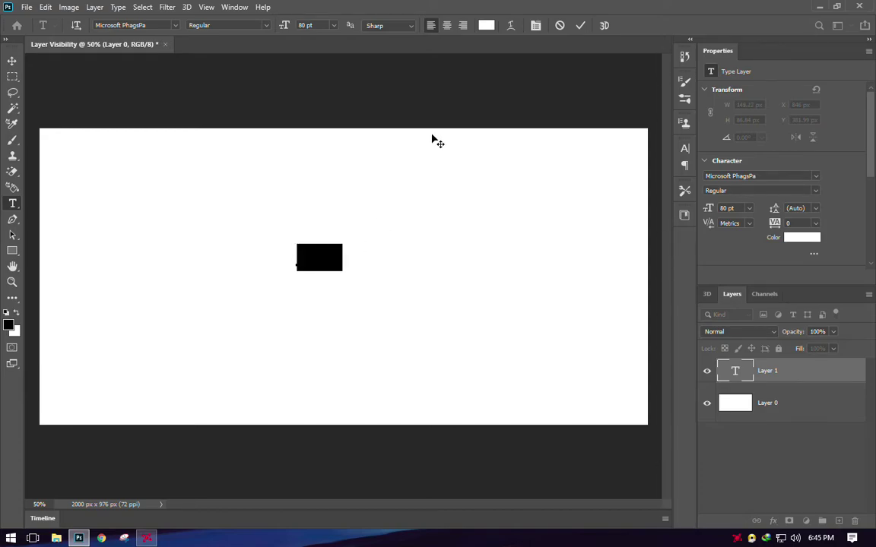
pyautogui.click(486, 25)
pyautogui.write('000000')
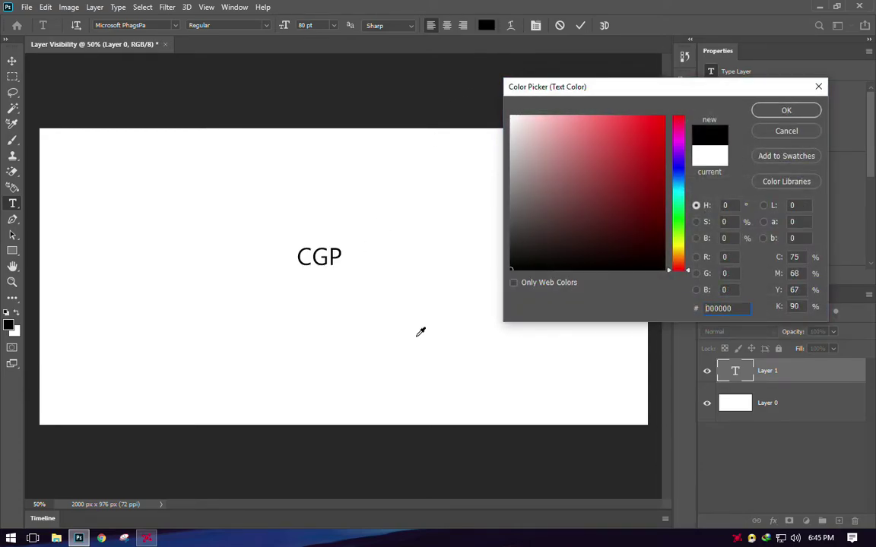
pyautogui.click(807, 111)
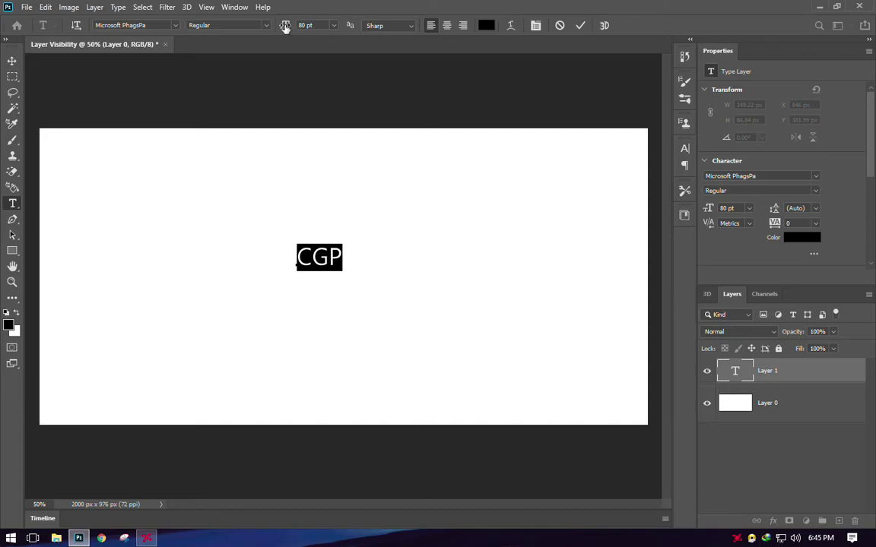
pyautogui.moveTo(284, 27); pyautogui.dragTo(504, 112)
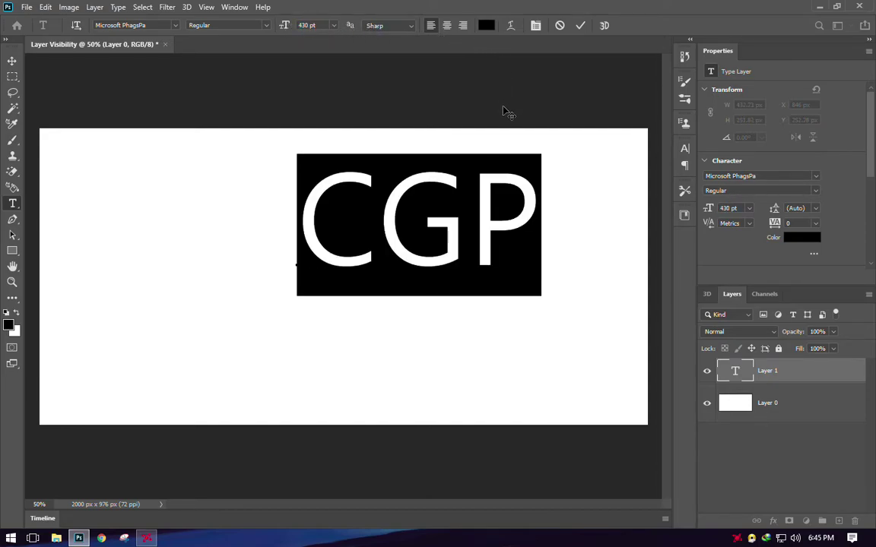
# Change the CGP text's font to Montserrat Black and move the text towards the canvas centre
pyautogui.moveTo(416, 144); pyautogui.dragTo(402, 138)
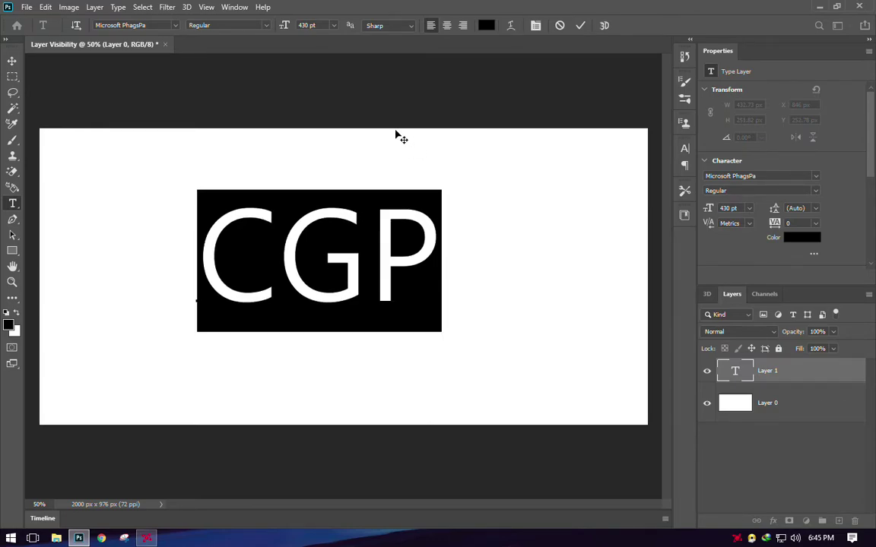
pyautogui.click(177, 28)
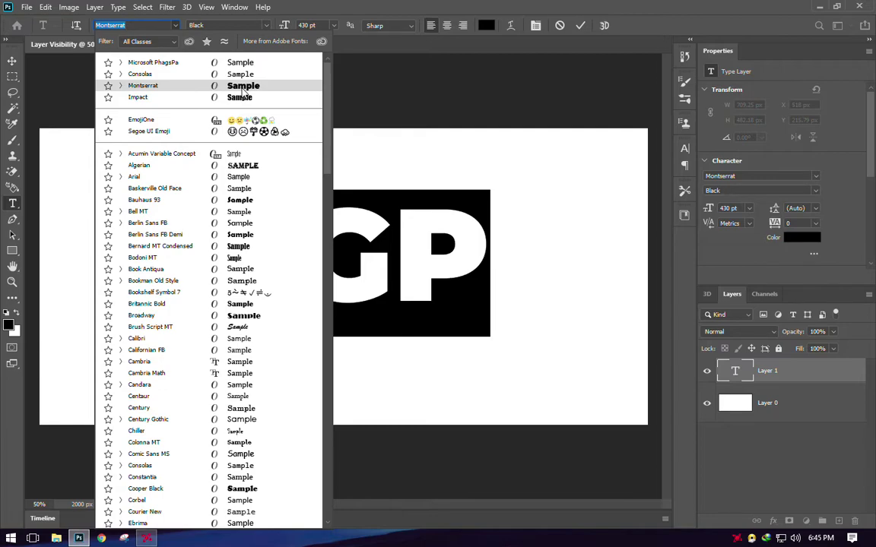
pyautogui.click(243, 89)
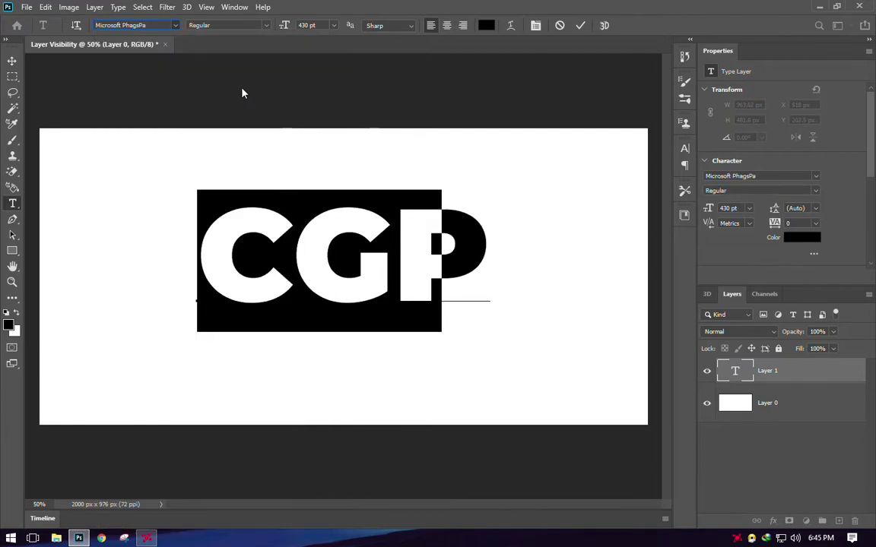
pyautogui.click(407, 289)
pyautogui.moveTo(385, 371); pyautogui.dragTo(372, 382)
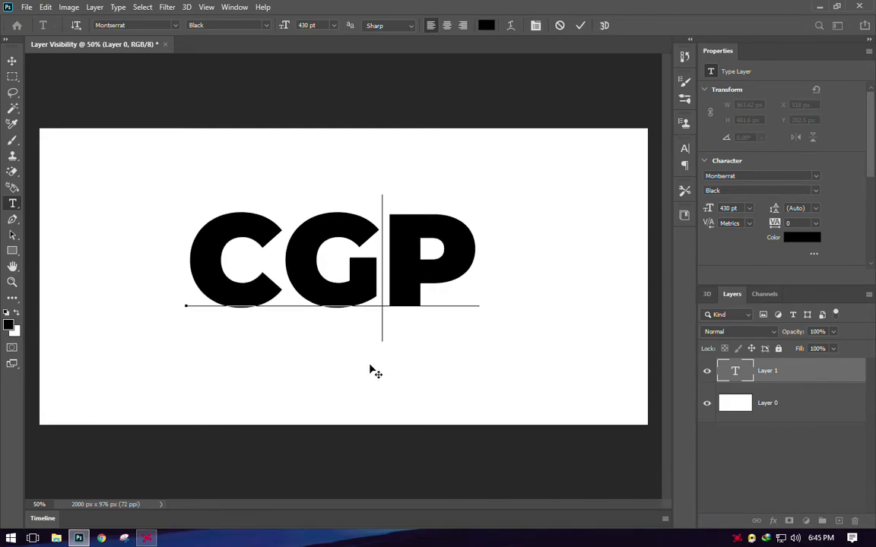
# Enlarge the whole CGP text to 445 pt, nudge it towards the canvas centre and commit the text edit
pyautogui.moveTo(465, 303); pyautogui.dragTo(211, 278)
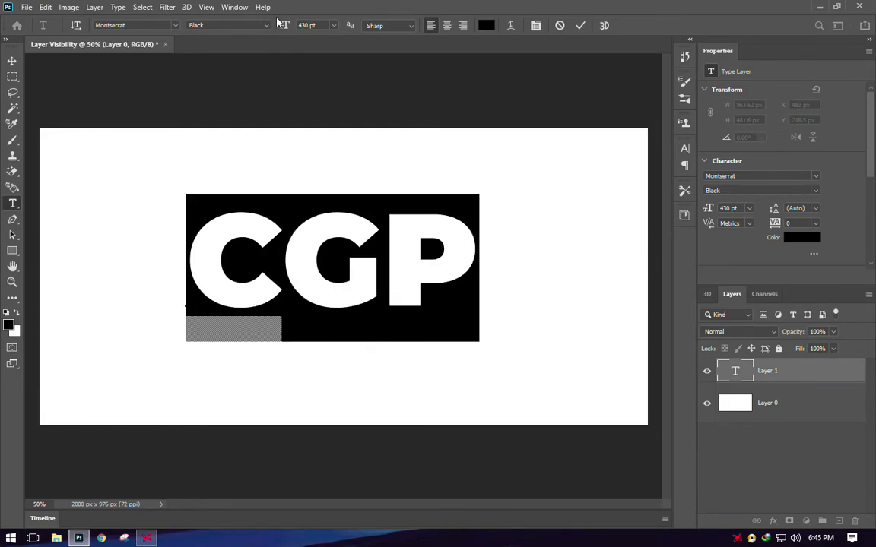
pyautogui.moveTo(284, 25); pyautogui.dragTo(298, 29)
pyautogui.moveTo(357, 148); pyautogui.dragTo(343, 148)
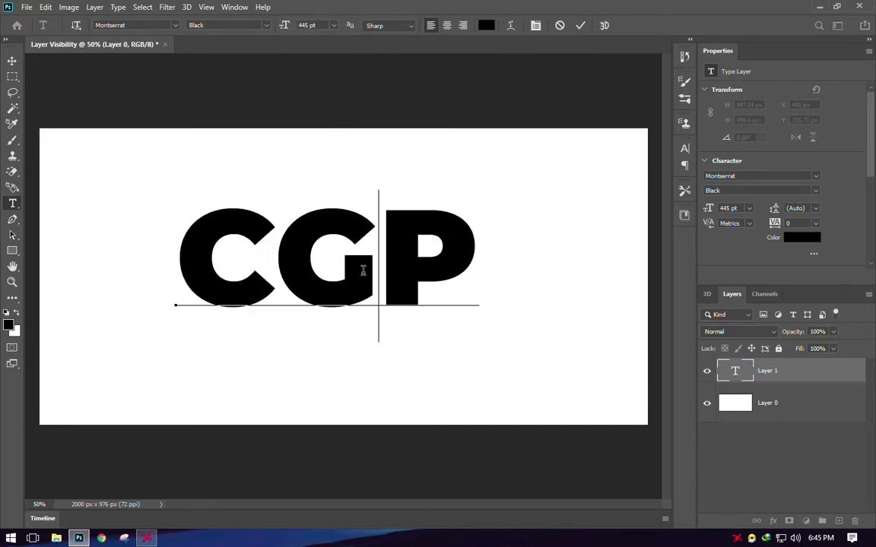
pyautogui.click(579, 27)
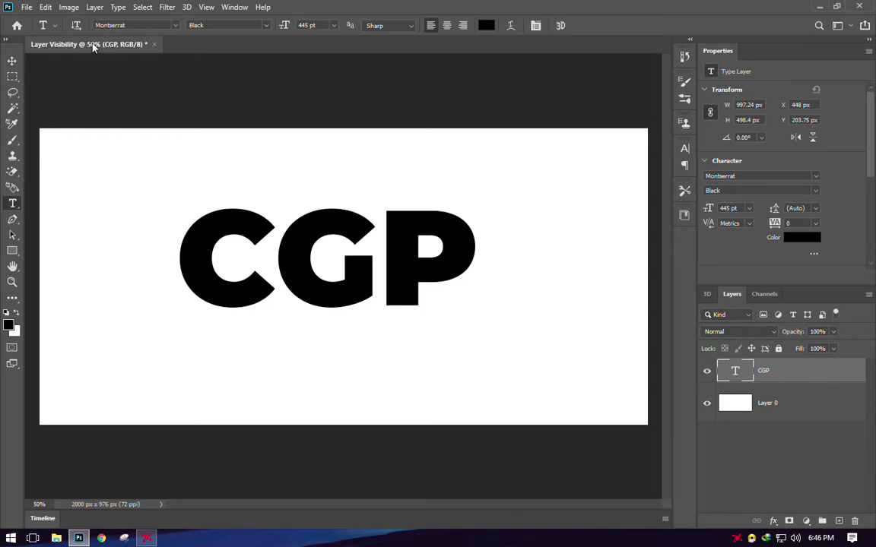
# Open the image 32825.jpg as a separate document
pyautogui.click(27, 7)
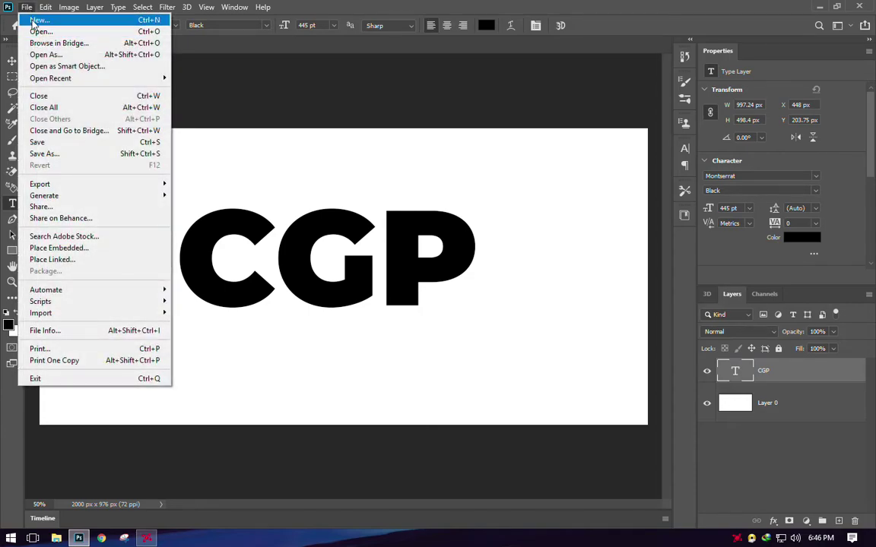
pyautogui.click(38, 32)
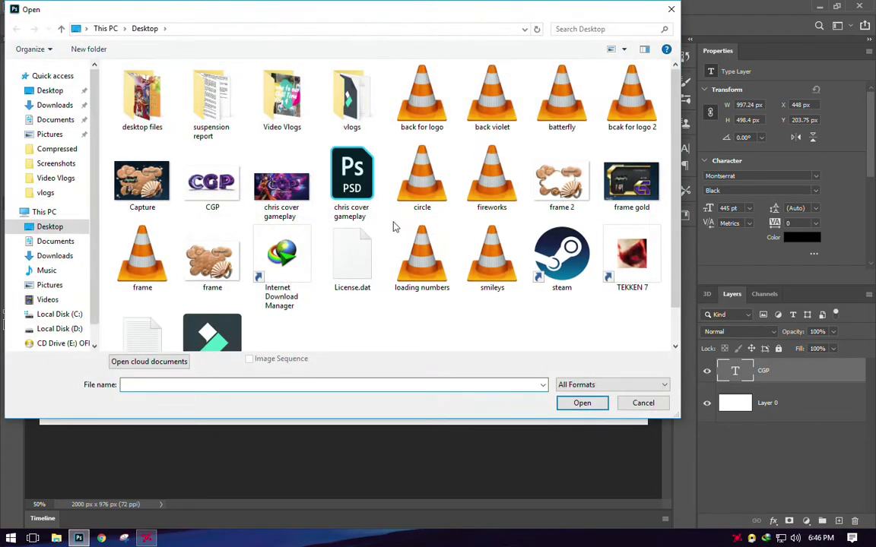
pyautogui.scroll(-1, 342, 319)
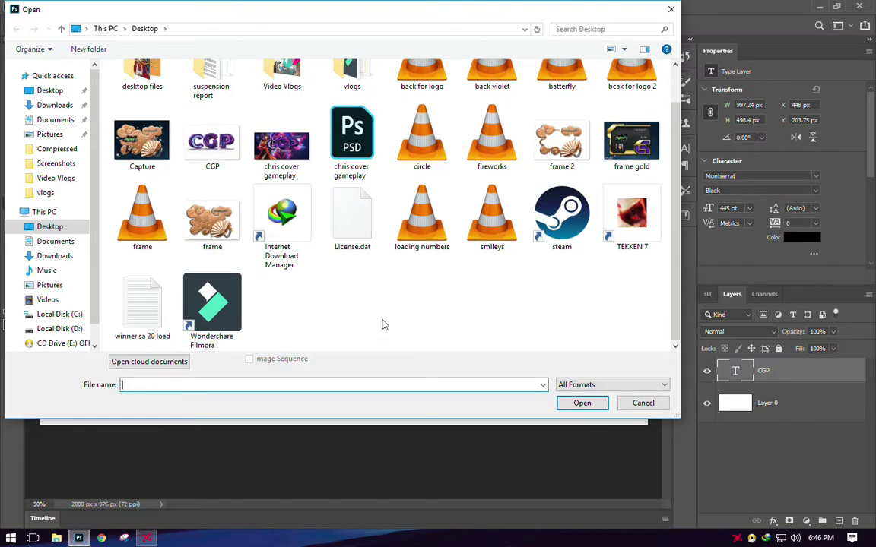
pyautogui.click(59, 110)
pyautogui.doubleClick(495, 110)
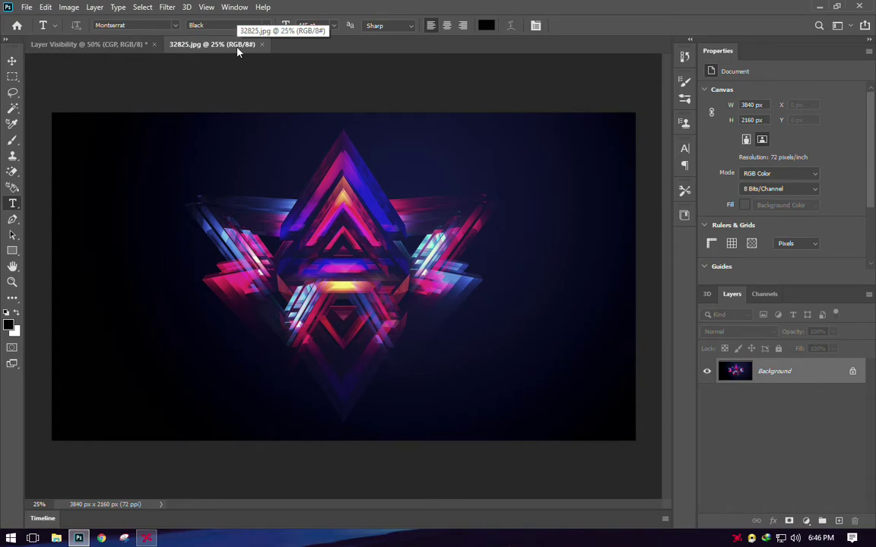
# Copy the 32825.jpg artwork into the banner document as a centred layer covering the canvas, and close the source image
pyautogui.moveTo(239, 46); pyautogui.dragTo(532, 65)
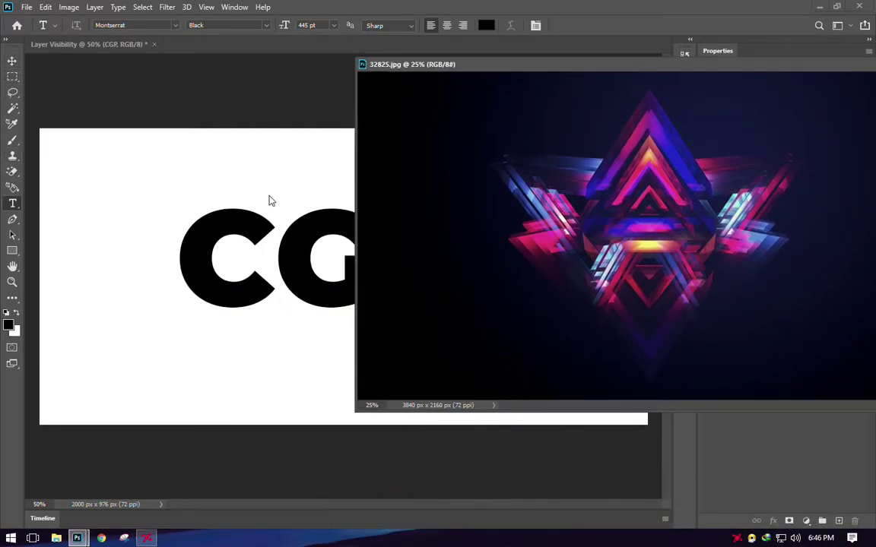
pyautogui.press('v')
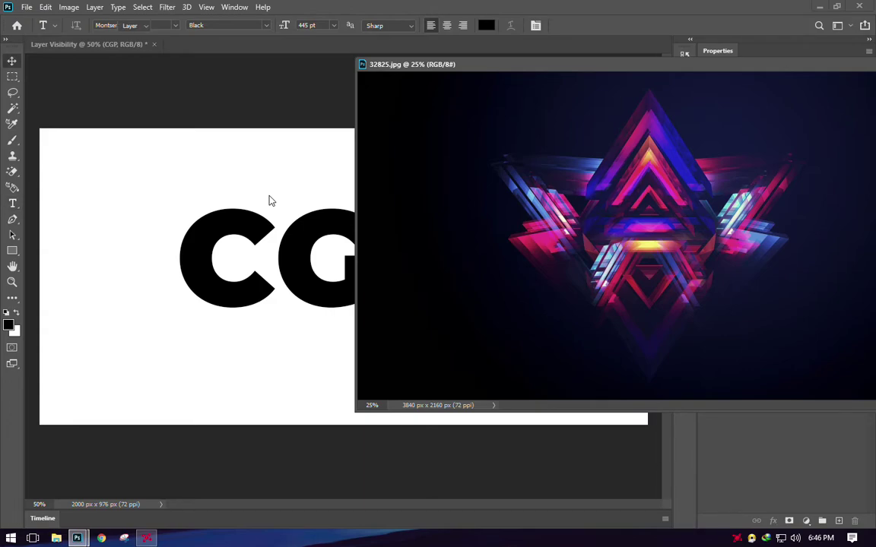
pyautogui.moveTo(649, 233); pyautogui.dragTo(426, 220)
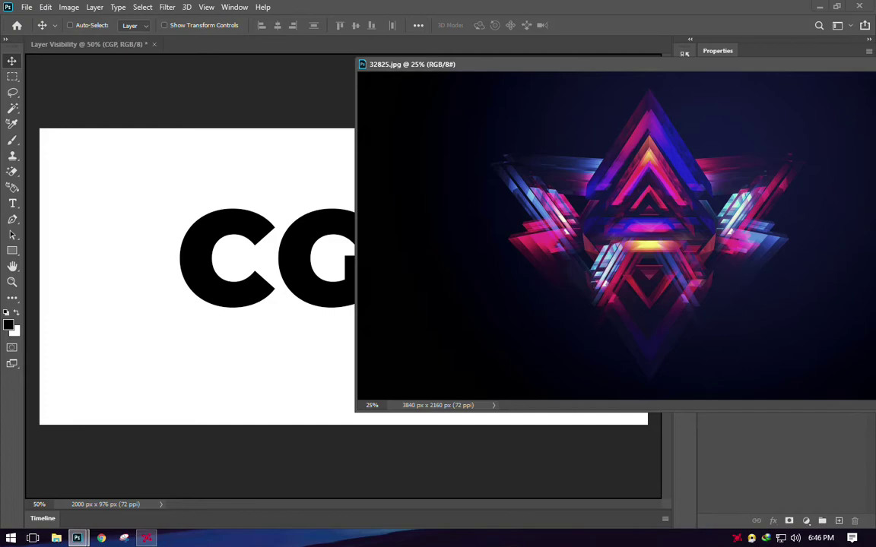
pyautogui.moveTo(618, 244); pyautogui.dragTo(281, 293)
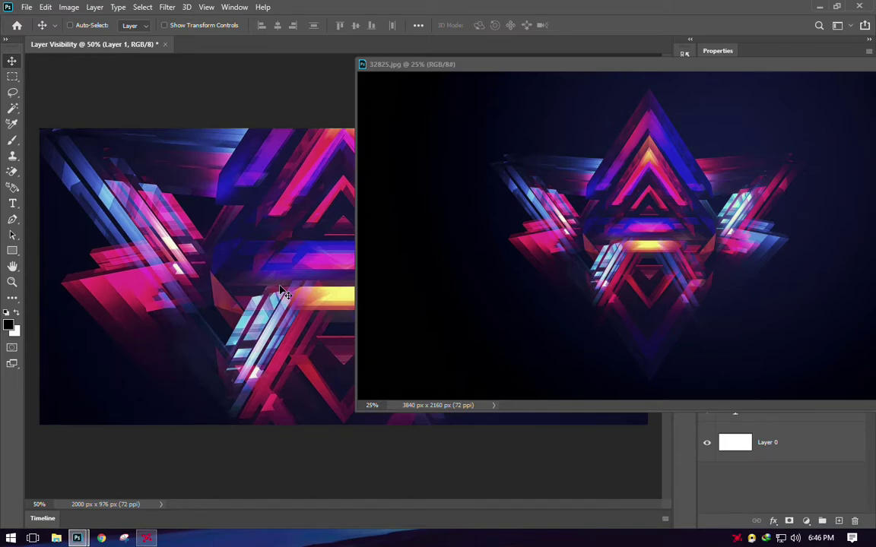
pyautogui.moveTo(674, 68); pyautogui.dragTo(437, 103)
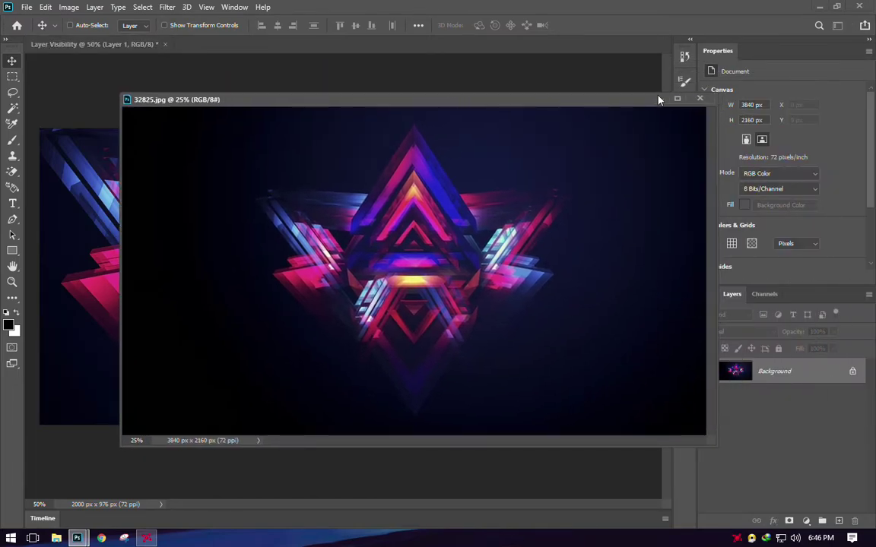
pyautogui.click(700, 101)
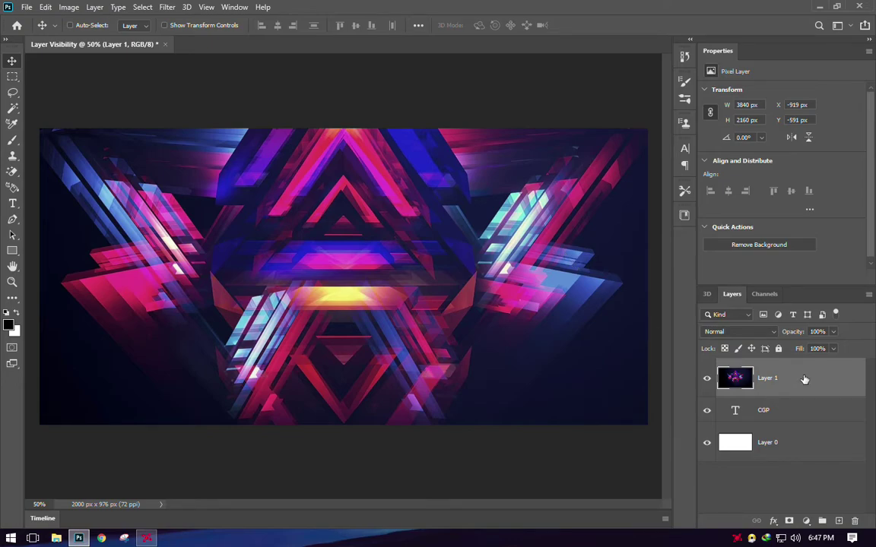
# Place the artwork layer directly beneath the CGP text layer and rename it "background"
pyautogui.moveTo(804, 379); pyautogui.dragTo(804, 423)
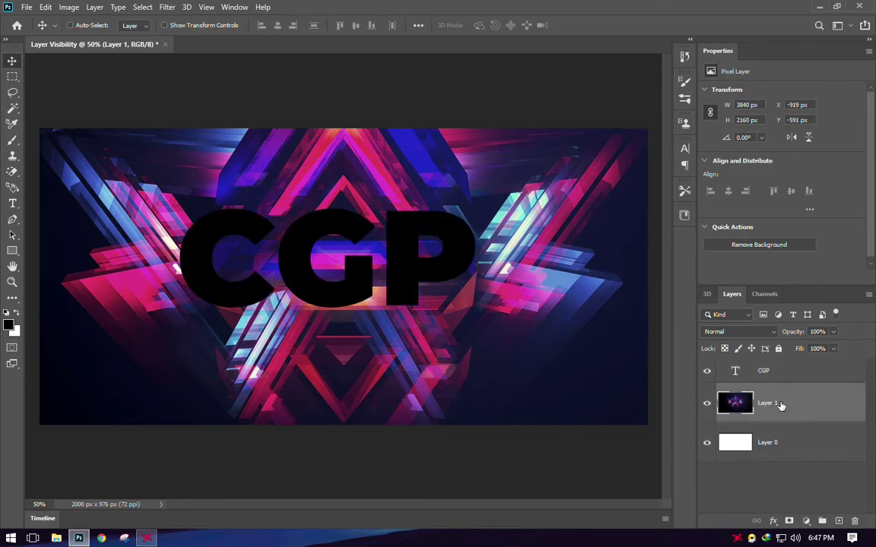
pyautogui.doubleClick(765, 403)
pyautogui.write('background')
pyautogui.press('Return')
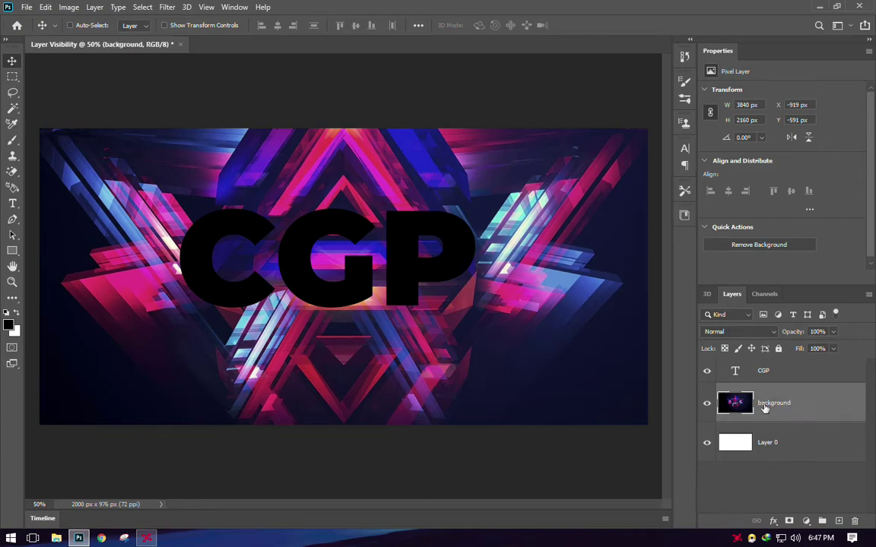
# Convert the CGP text layer into a new 3D extrusion
pyautogui.click(809, 374)
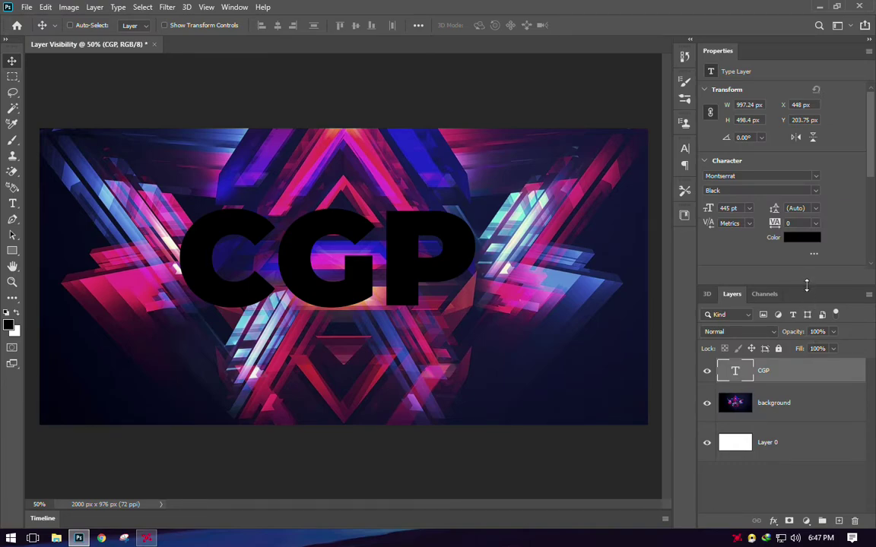
pyautogui.rightClick(793, 364)
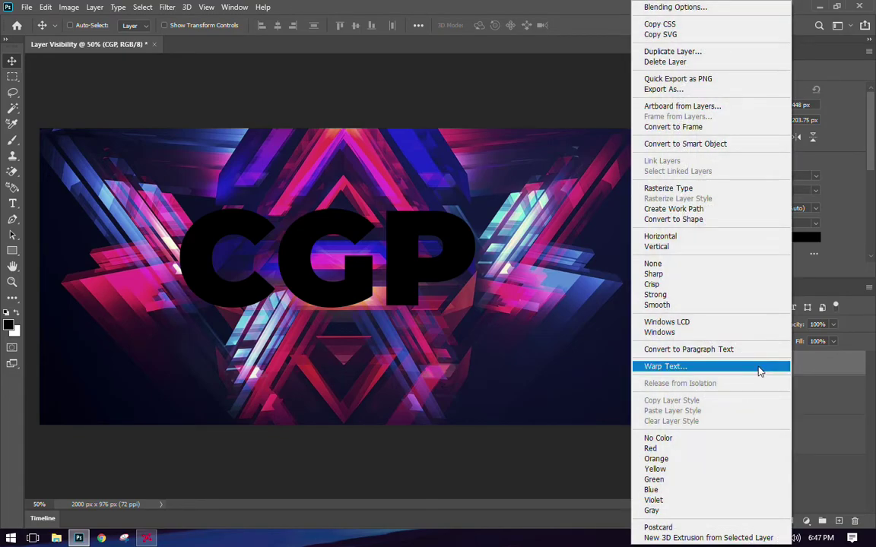
pyautogui.click(679, 538)
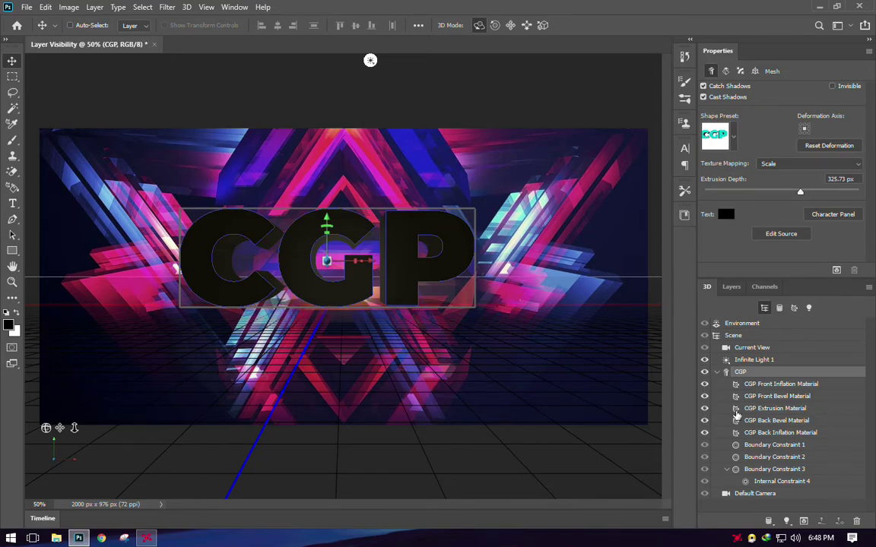
# Save the current 3D camera view under the name "Final"
pyautogui.click(755, 349)
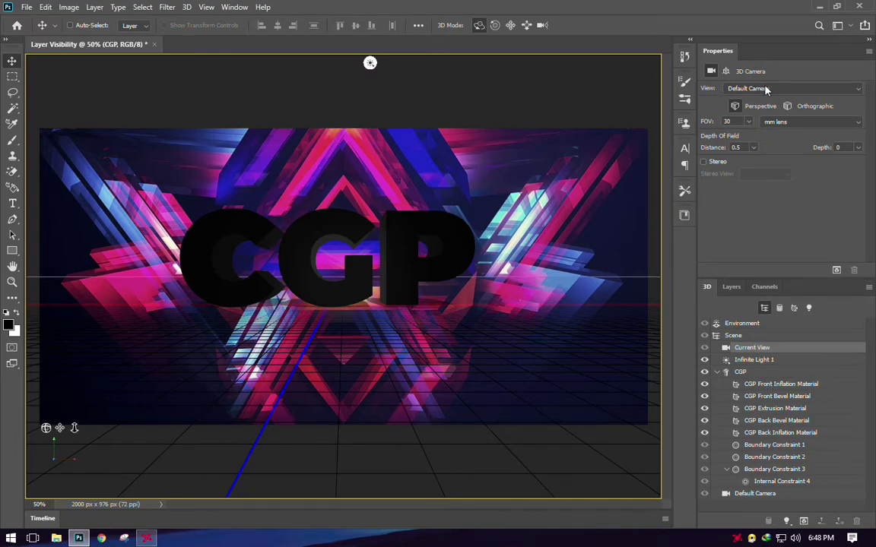
pyautogui.click(858, 90)
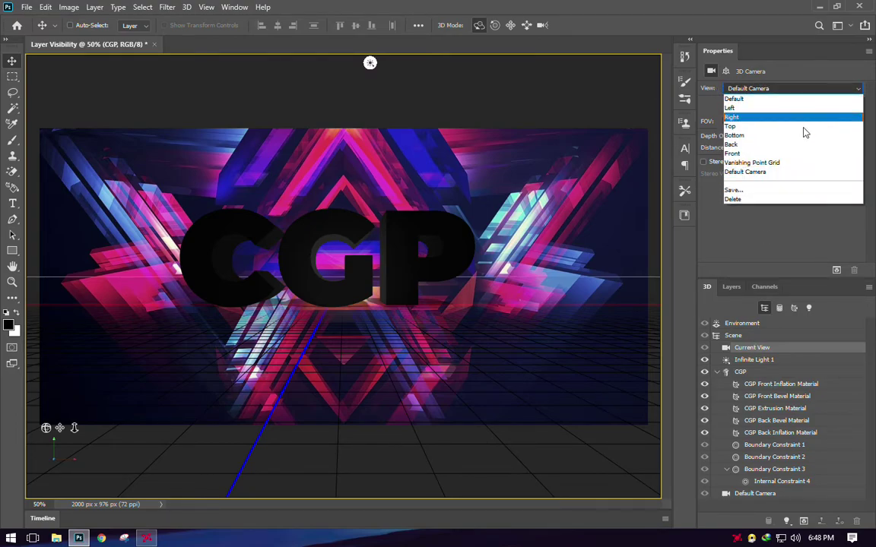
pyautogui.click(750, 191)
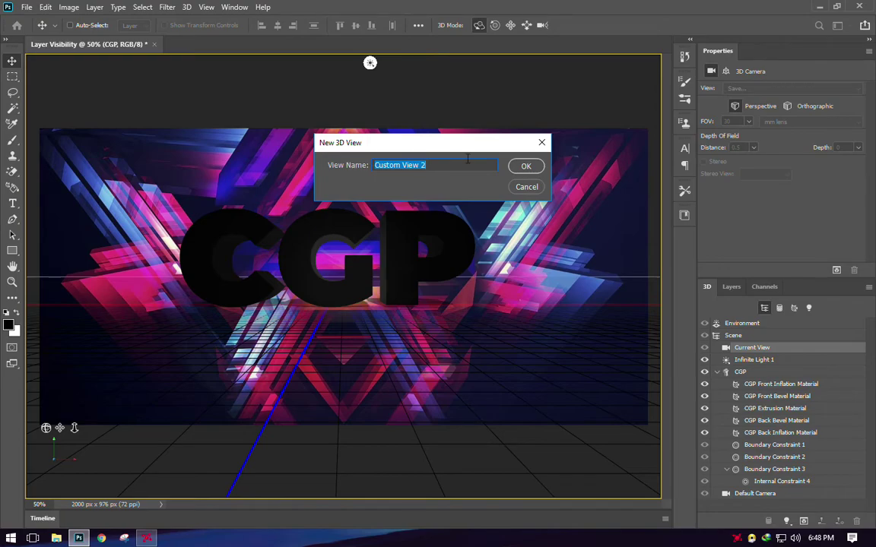
pyautogui.write('Final')
pyautogui.click(525, 166)
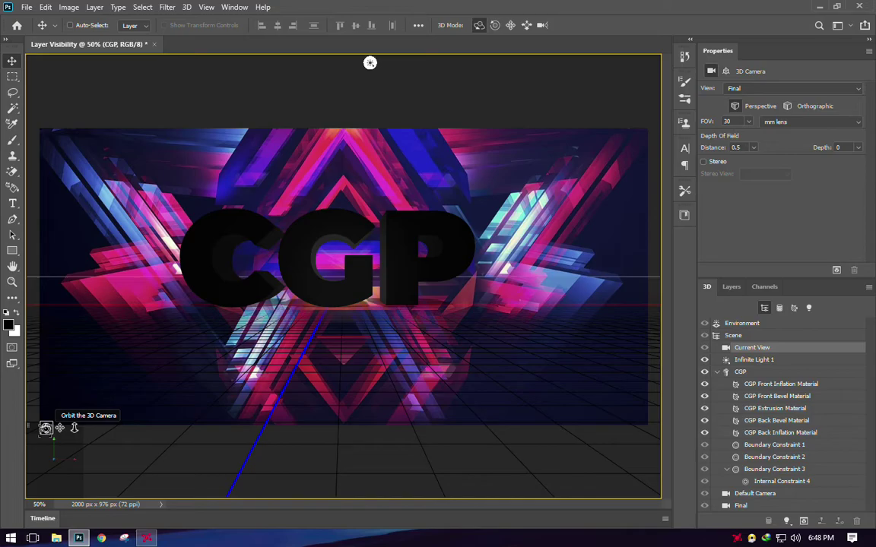
# Orbit the 3D camera to see the CGP mesh from above and move the mesh slightly backwards along its Z axis
pyautogui.moveTo(46, 428)
pyautogui.mouseDown()
pyautogui.moveTo(55, 442)
pyautogui.moveTo(46, 455)
pyautogui.moveTo(78, 436)
pyautogui.moveTo(206, 422)
pyautogui.moveTo(254, 426)
pyautogui.moveTo(36, 433)
pyautogui.moveTo(76, 430)
pyautogui.moveTo(42, 432)
pyautogui.moveTo(61, 456)
pyautogui.moveTo(72, 451)
pyautogui.moveTo(45, 447)
pyautogui.mouseUp()
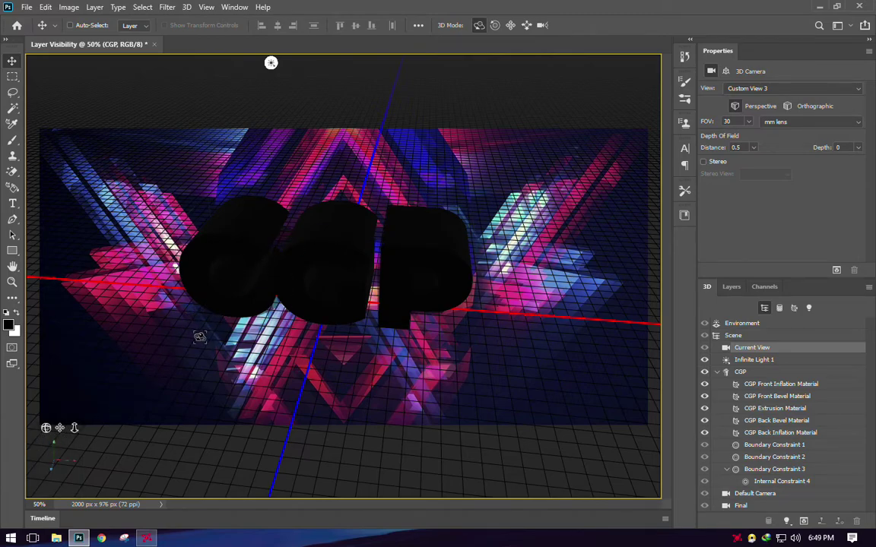
pyautogui.click(740, 372)
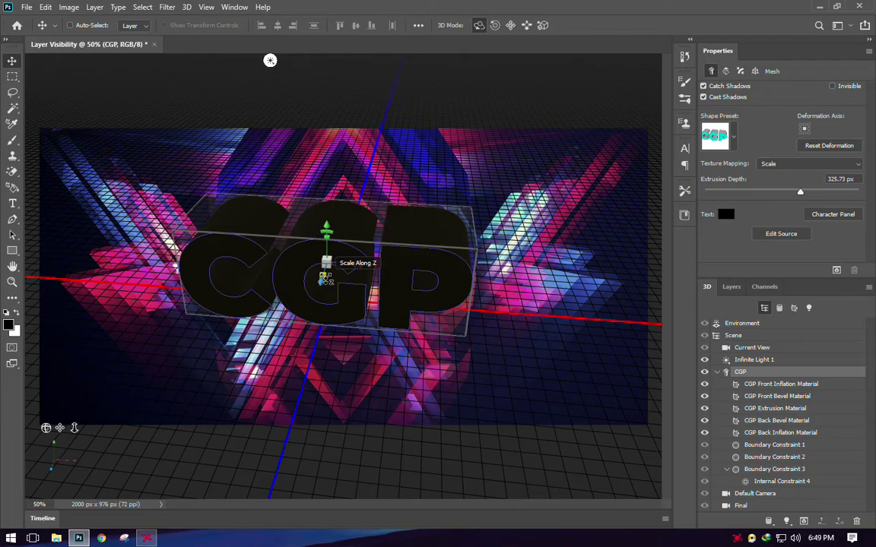
pyautogui.scroll(3, 313, 293)
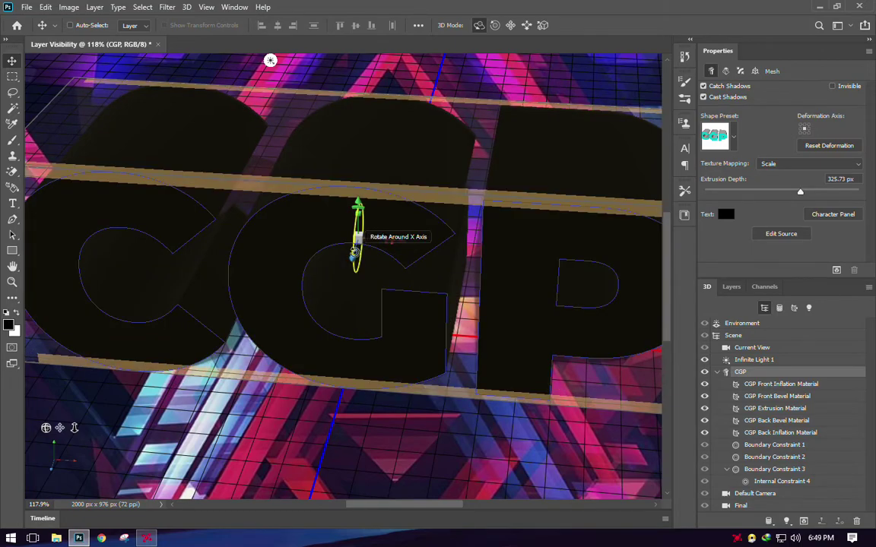
pyautogui.moveTo(358, 255); pyautogui.dragTo(403, 244)
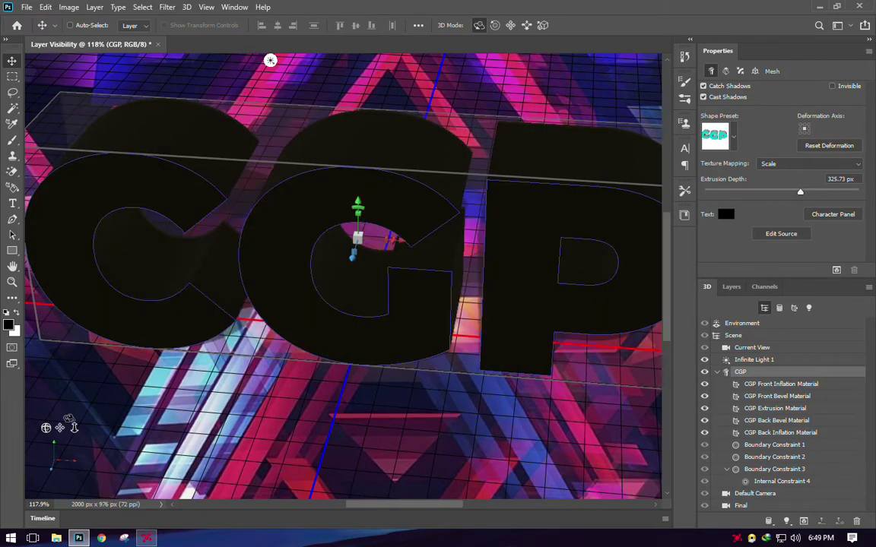
pyautogui.moveTo(46, 428); pyautogui.dragTo(271, 283)
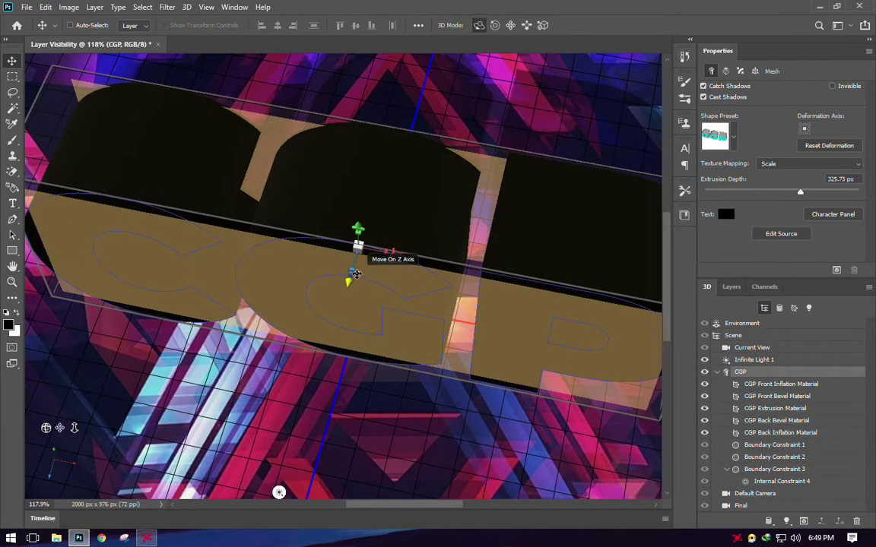
pyautogui.moveTo(352, 272); pyautogui.dragTo(356, 266)
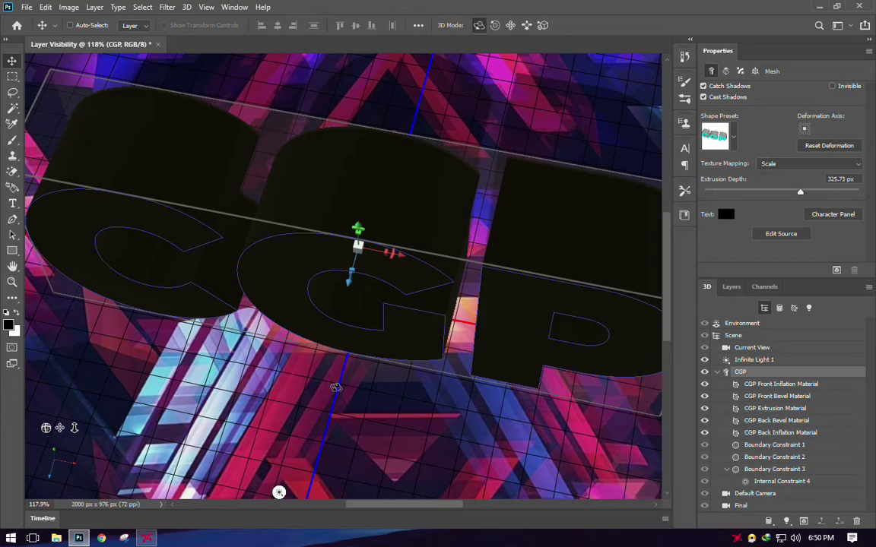
# Return the 3D camera to the saved "Final" view with the whole canvas showing
pyautogui.click(760, 347)
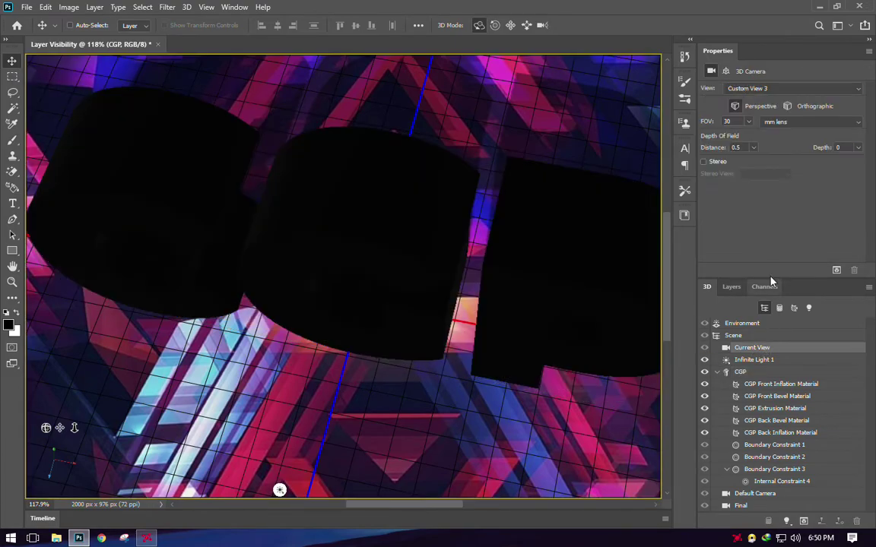
pyautogui.click(768, 89)
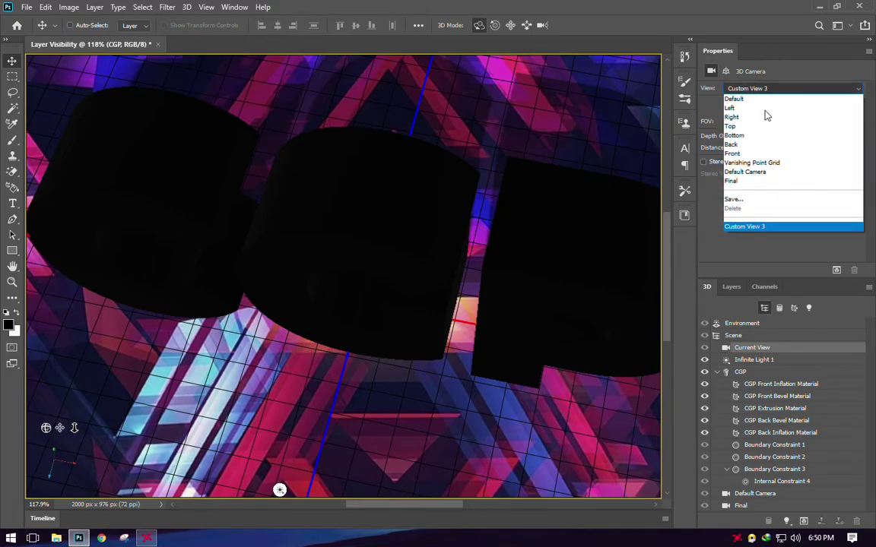
pyautogui.click(740, 181)
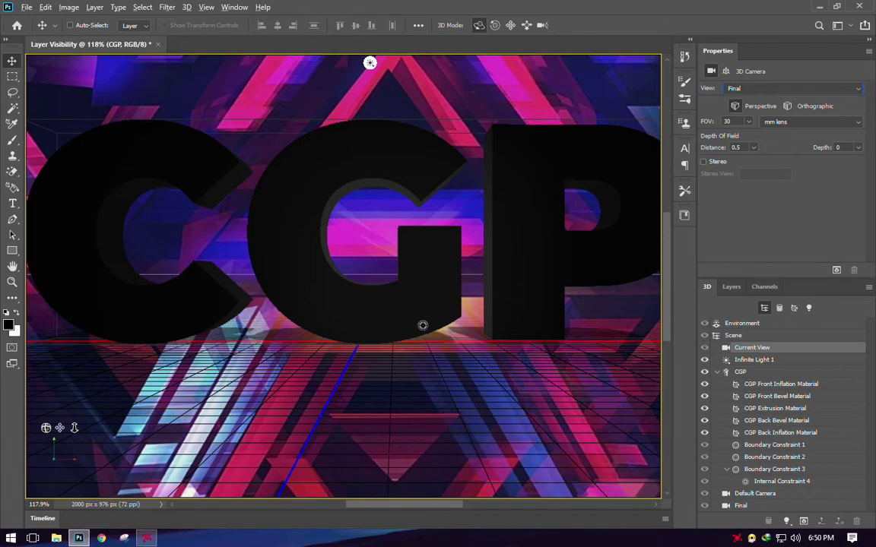
pyautogui.press('ctrl')
pyautogui.hotkey('ctrl', '-')
pyautogui.hotkey('ctrl', '-')
pyautogui.hotkey('ctrl', '-')
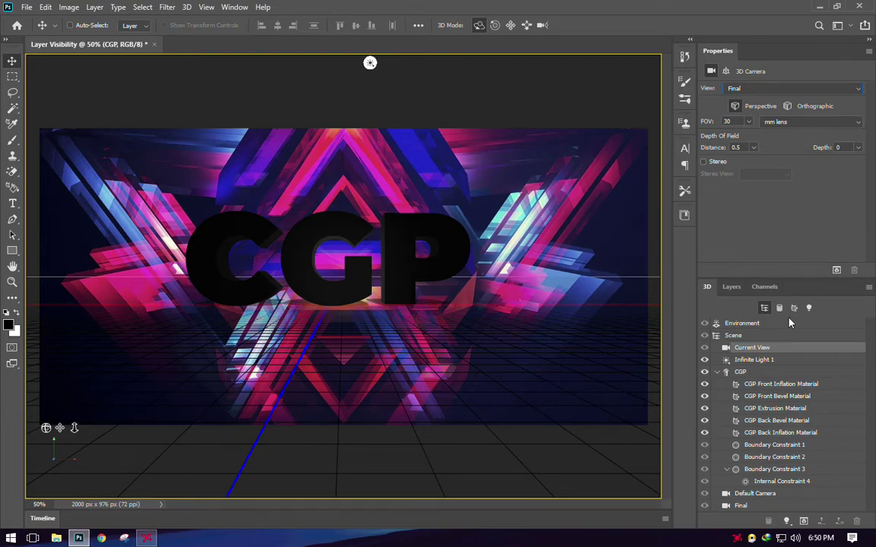
# Apply the inflated-sides shape preset to the CGP mesh so its letter faces bulge with rounded edges
pyautogui.click(741, 372)
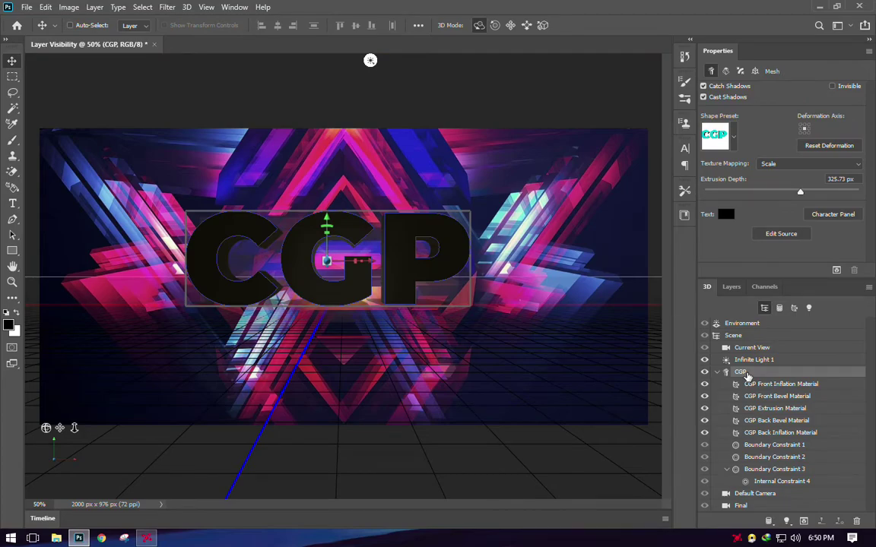
pyautogui.click(734, 138)
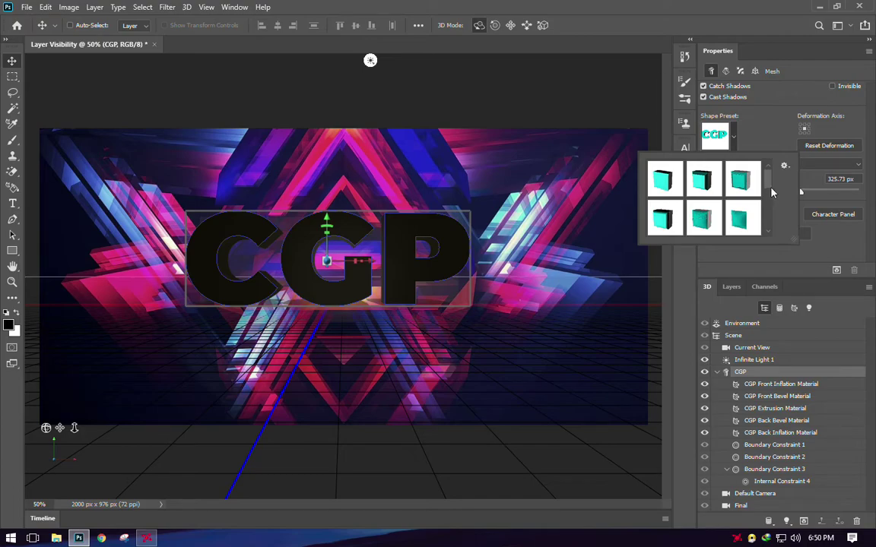
pyautogui.scroll(-1, 707, 182)
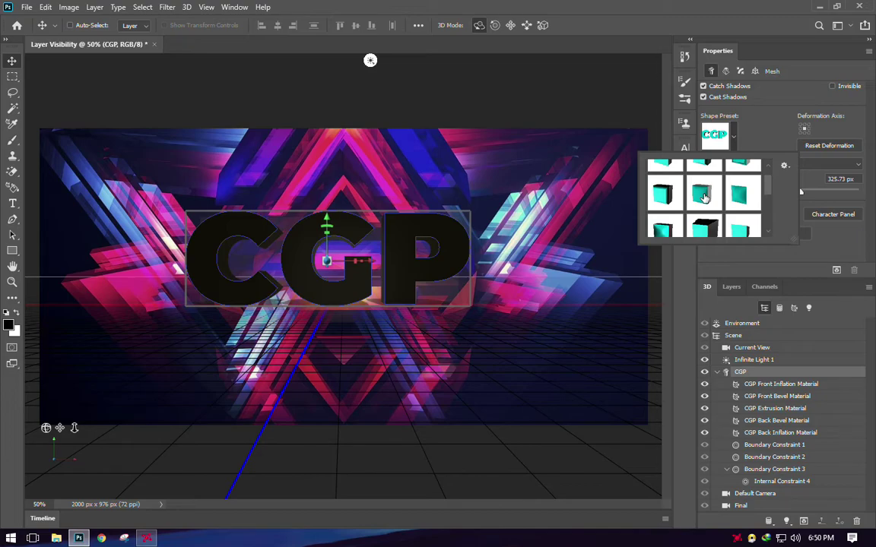
pyautogui.click(704, 197)
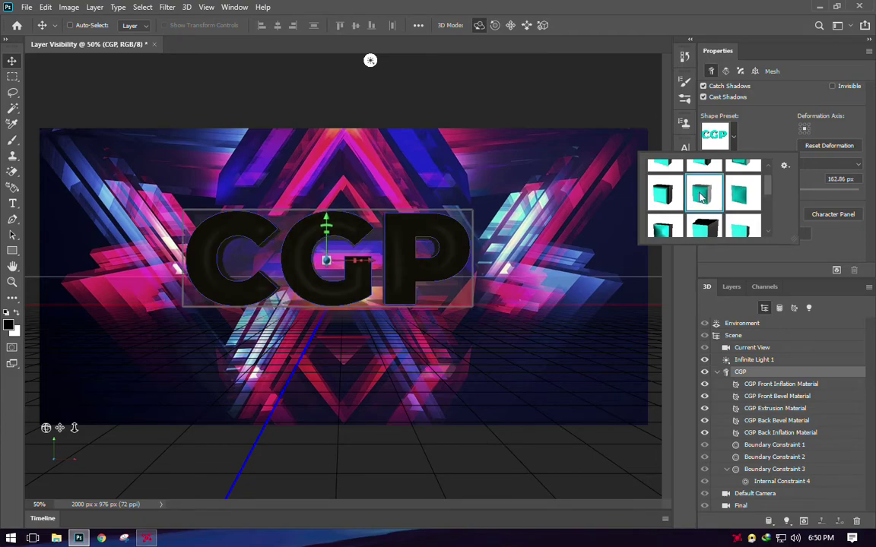
pyautogui.press('Return')
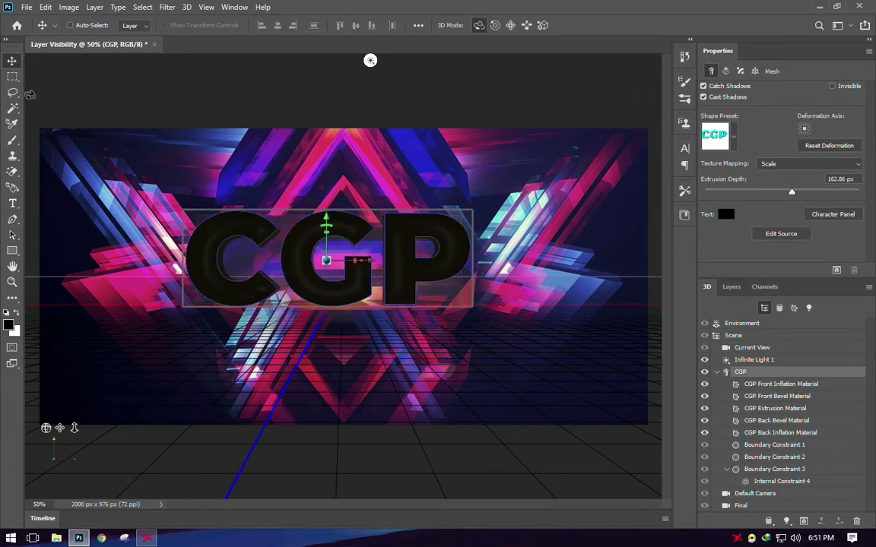
# Select a rectangular area across the lower part of the CGP letters and run a test render of it
pyautogui.click(12, 76)
pyautogui.moveTo(177, 278); pyautogui.dragTo(489, 325)
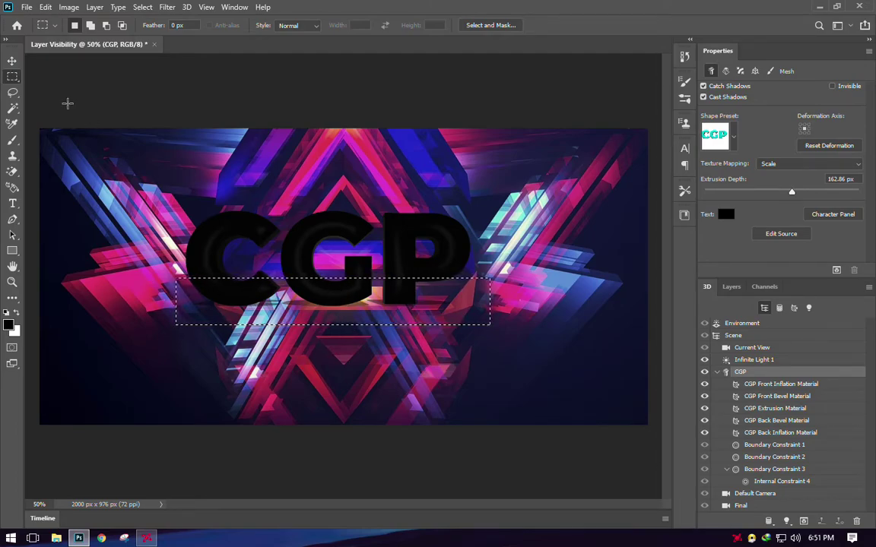
pyautogui.rightClick(13, 78)
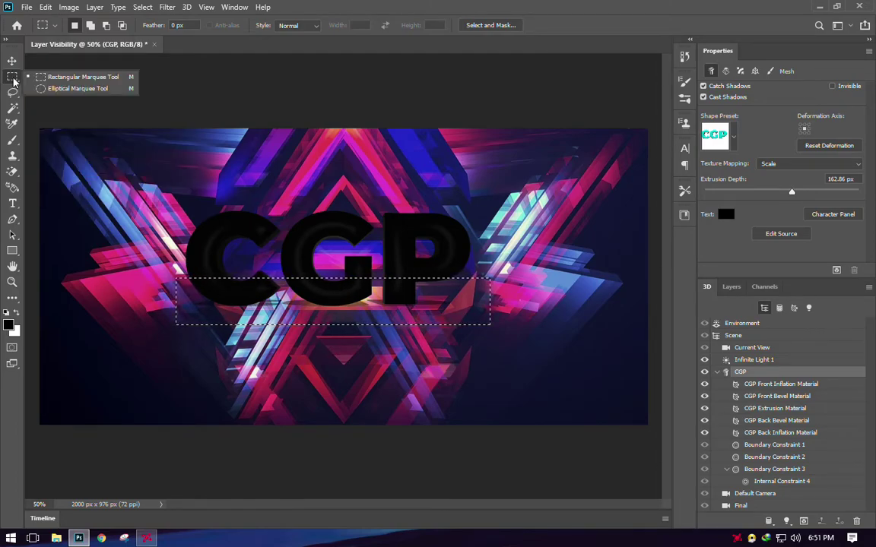
pyautogui.click(73, 79)
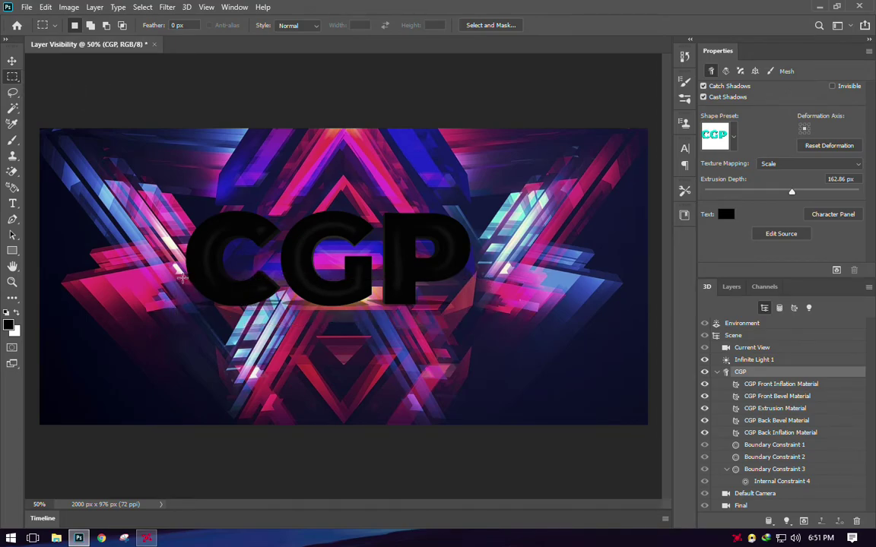
pyautogui.moveTo(386, 326); pyautogui.dragTo(456, 324)
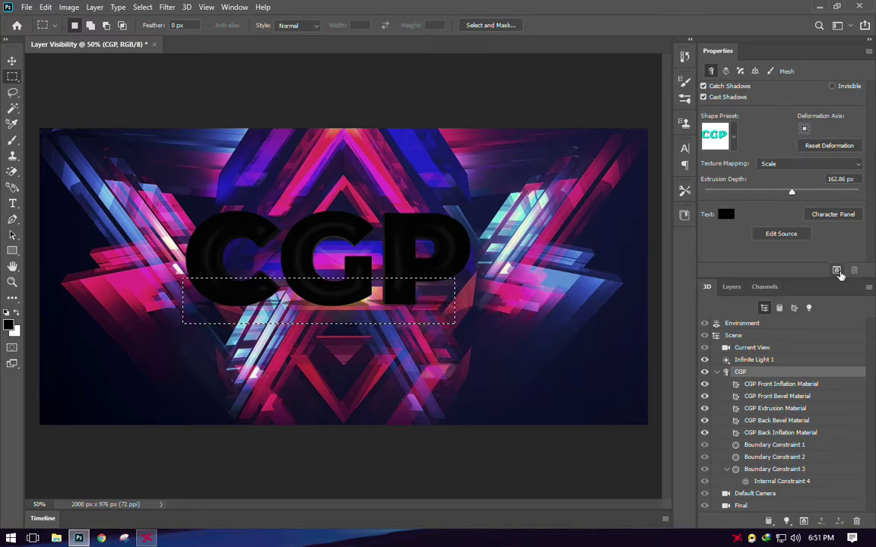
pyautogui.click(837, 271)
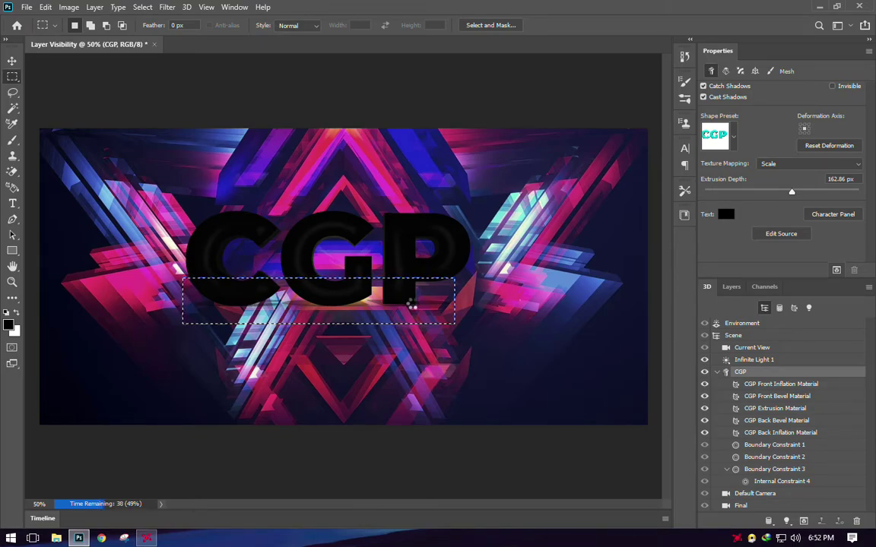
pyautogui.click(414, 308)
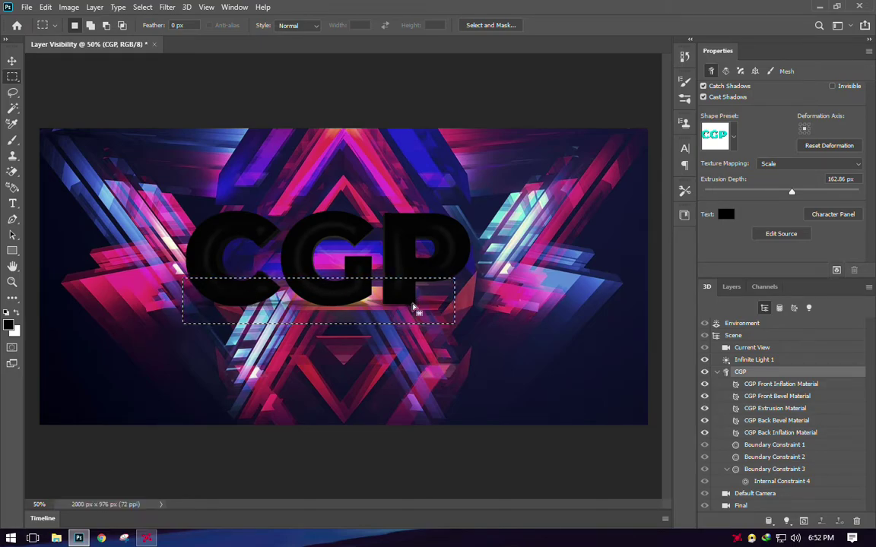
# Examine the rendered lower edges and shadows of the letters up close and clear the selection
pyautogui.scroll(3, 414, 308)
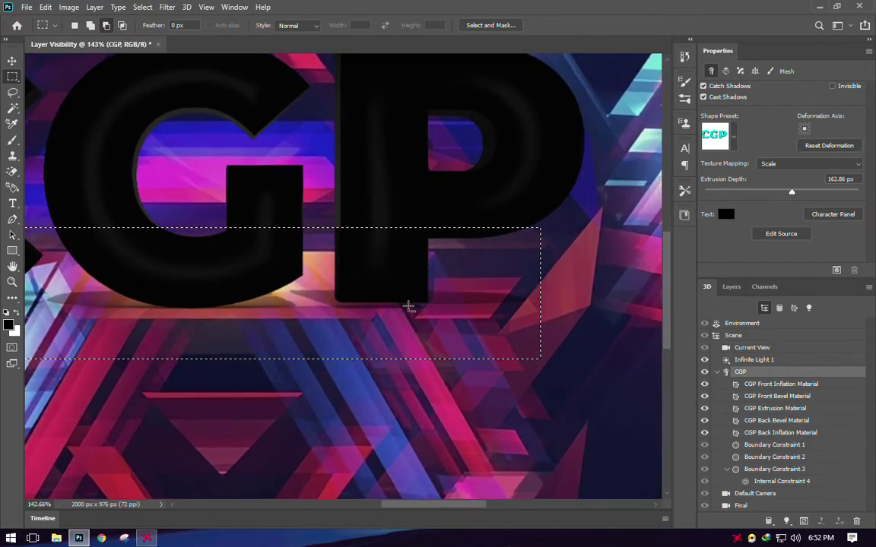
pyautogui.moveTo(383, 307)
pyautogui.mouseDown()
pyautogui.moveTo(496, 277)
pyautogui.moveTo(393, 280)
pyautogui.moveTo(469, 285)
pyautogui.moveTo(284, 312)
pyautogui.moveTo(427, 303)
pyautogui.moveTo(407, 294)
pyautogui.moveTo(385, 304)
pyautogui.mouseUp()
pyautogui.hotkey('alt', 'space')
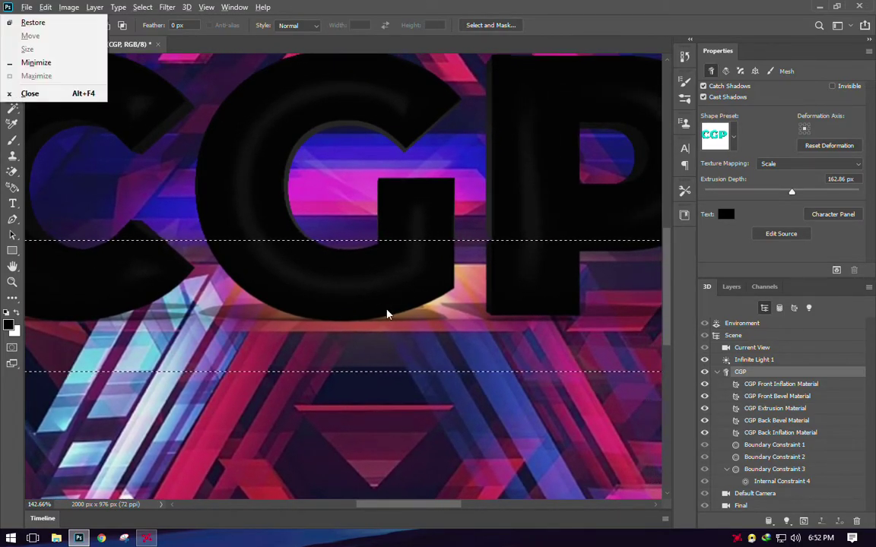
pyautogui.press('Escape')
pyautogui.hotkey('ctrl', 'd')
pyautogui.scroll(-2, 390, 306)
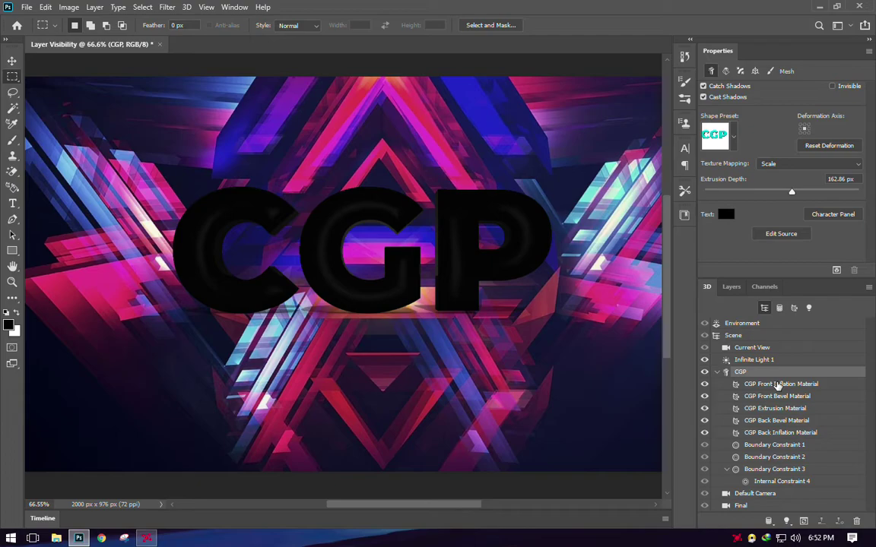
# Set the base color of all five CGP materials to RGB 31, 31, 31 and raise the metallic value to 100%
pyautogui.click(777, 386)
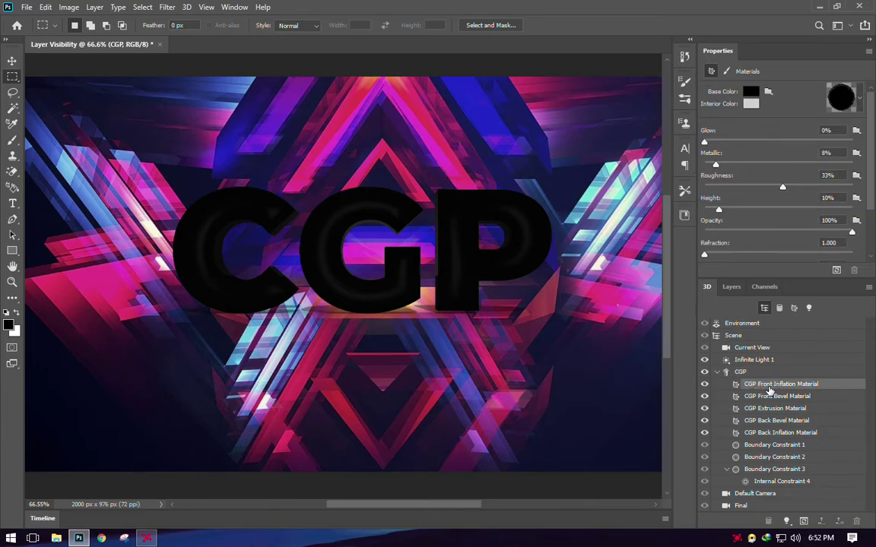
pyautogui.keyDown('shift'); pyautogui.click(764, 433); pyautogui.keyUp('shift')
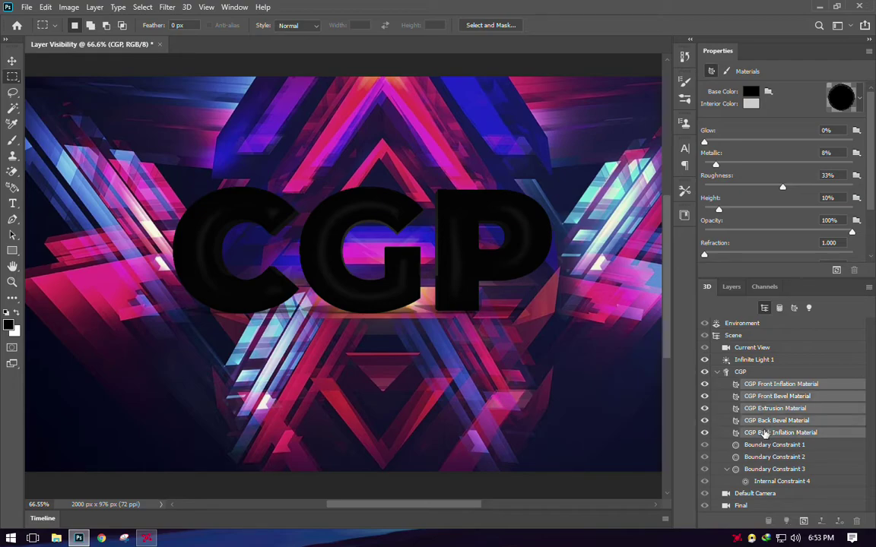
pyautogui.click(751, 94)
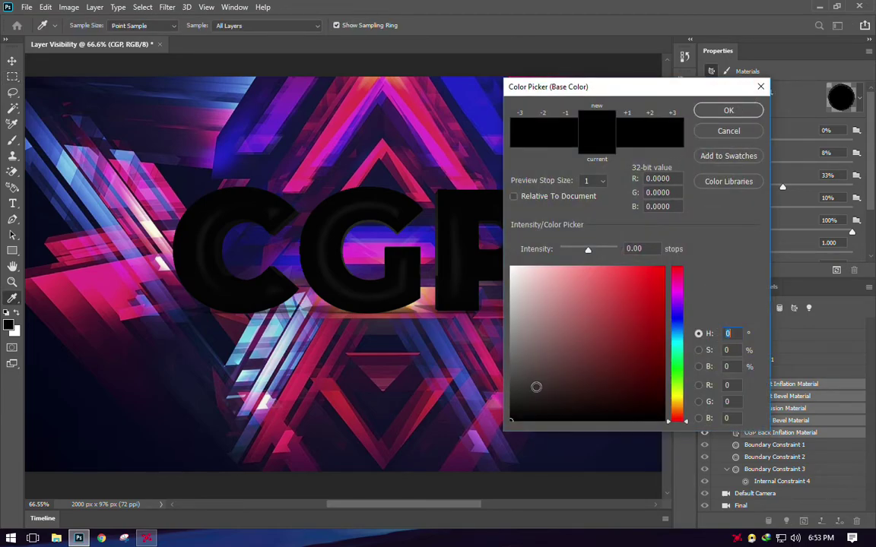
pyautogui.moveTo(461, 350); pyautogui.dragTo(509, 407)
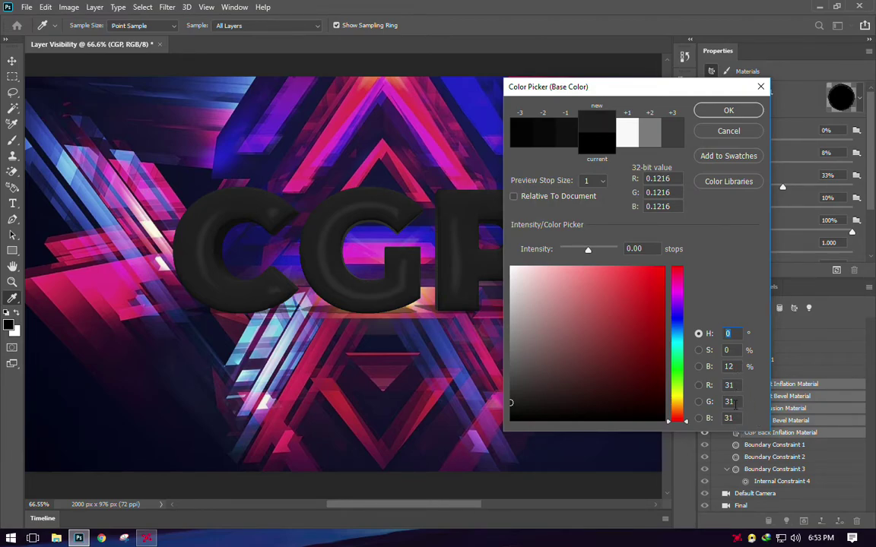
pyautogui.click(729, 111)
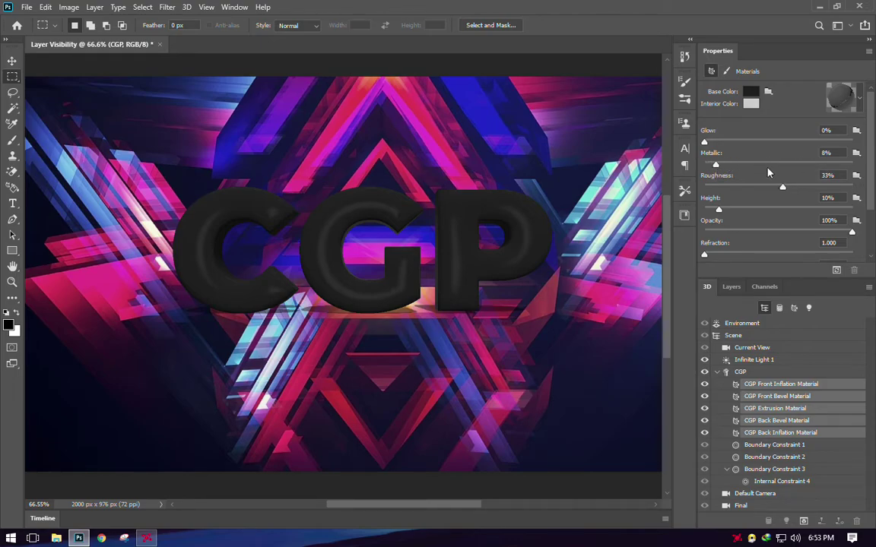
pyautogui.moveTo(716, 165); pyautogui.dragTo(853, 166)
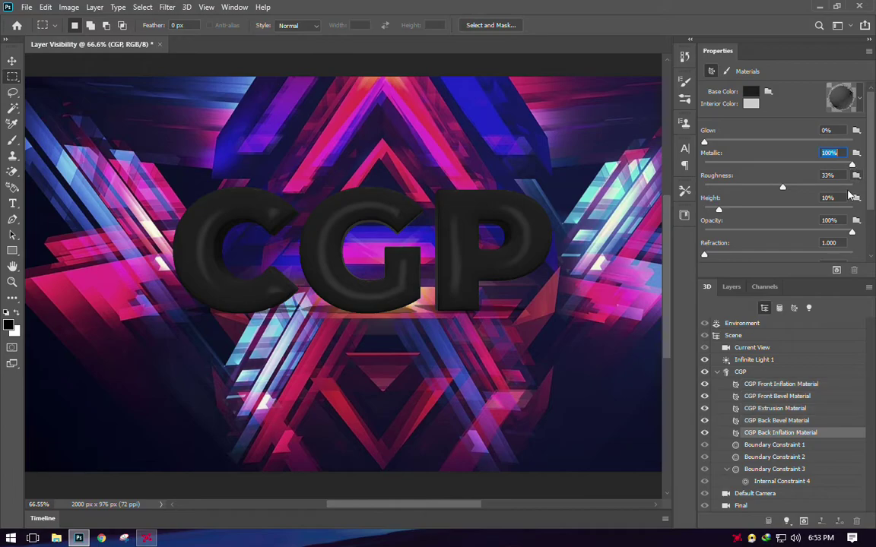
# Replace the 3D environment's IBL texture with the image 32825 from the Downloads folder
pyautogui.click(746, 324)
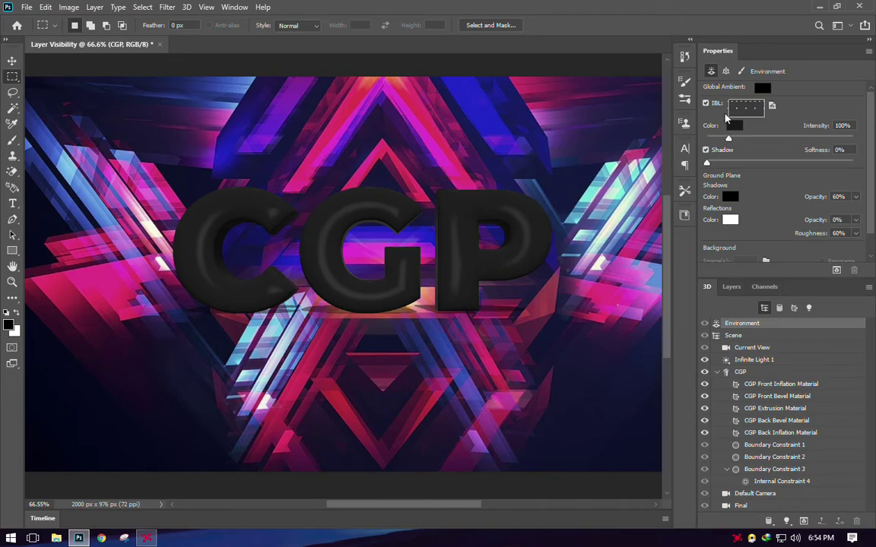
pyautogui.click(747, 111)
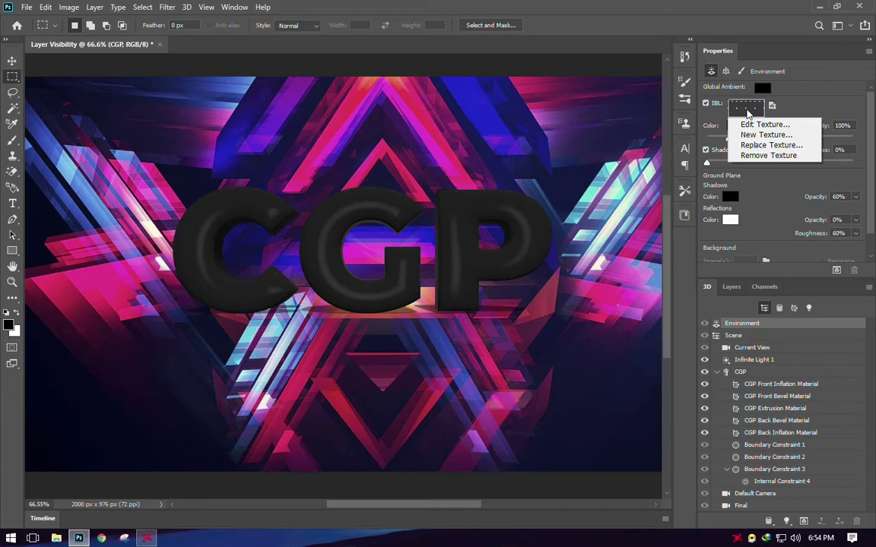
pyautogui.click(723, 101)
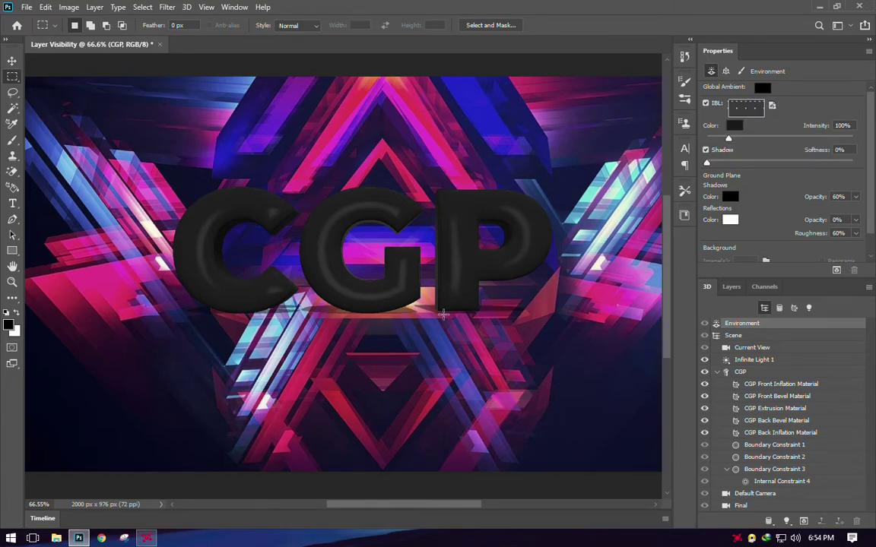
pyautogui.click(773, 106)
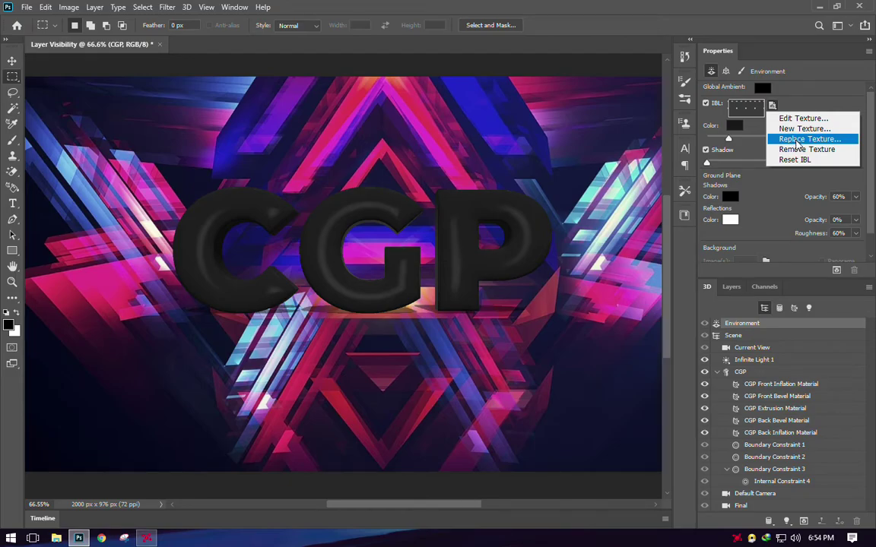
pyautogui.click(799, 140)
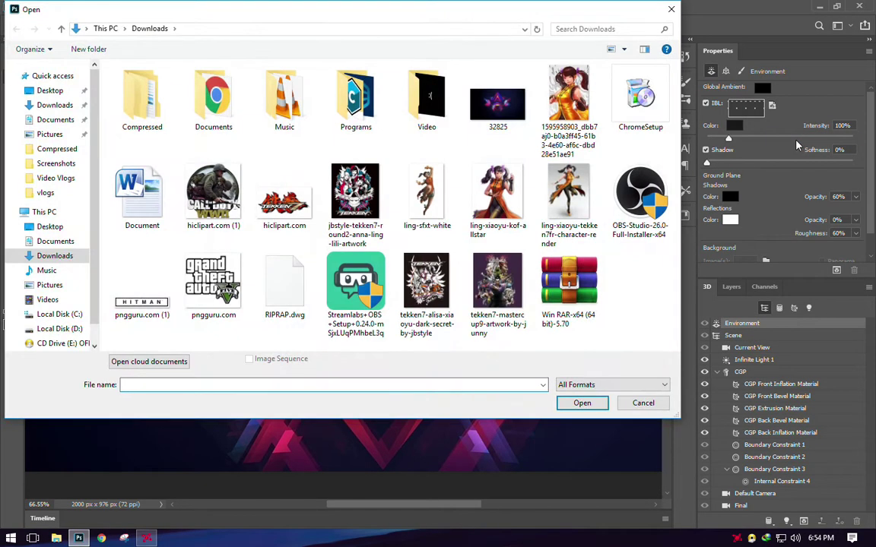
pyautogui.doubleClick(498, 107)
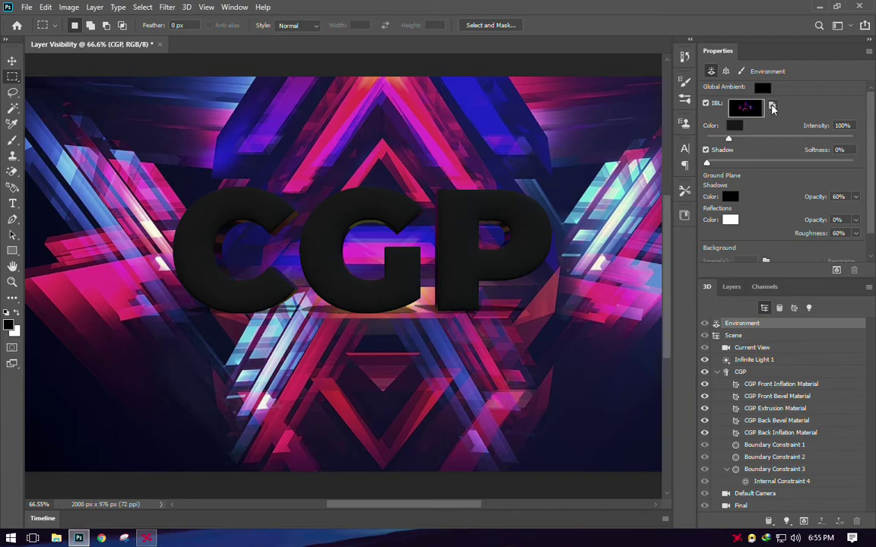
# Open the environment's IBL texture for editing and convert its locked Background into a regular layer named Layer 0
pyautogui.click(773, 108)
pyautogui.click(791, 118)
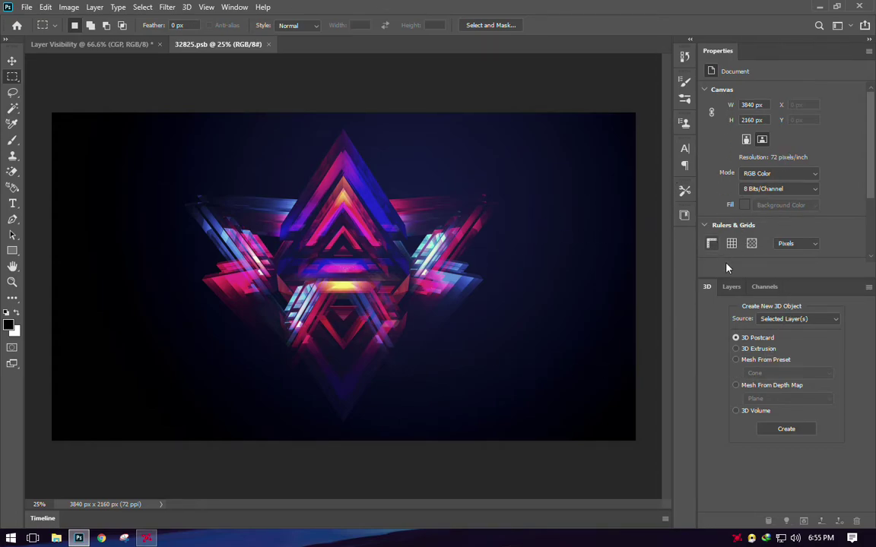
pyautogui.click(731, 287)
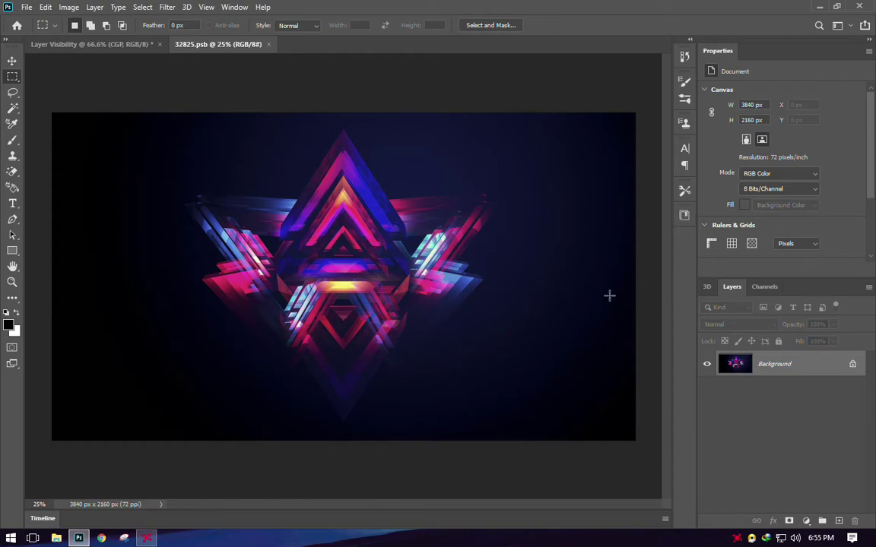
pyautogui.doubleClick(828, 365)
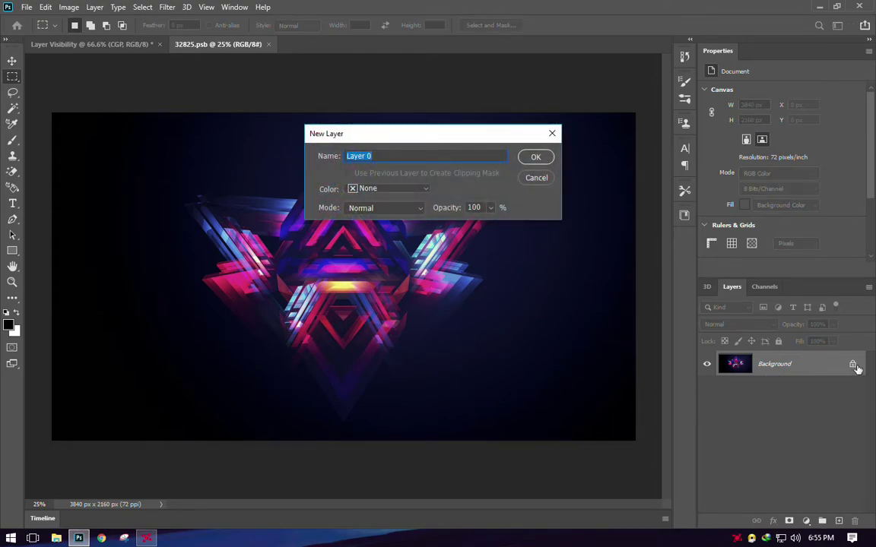
pyautogui.click(536, 159)
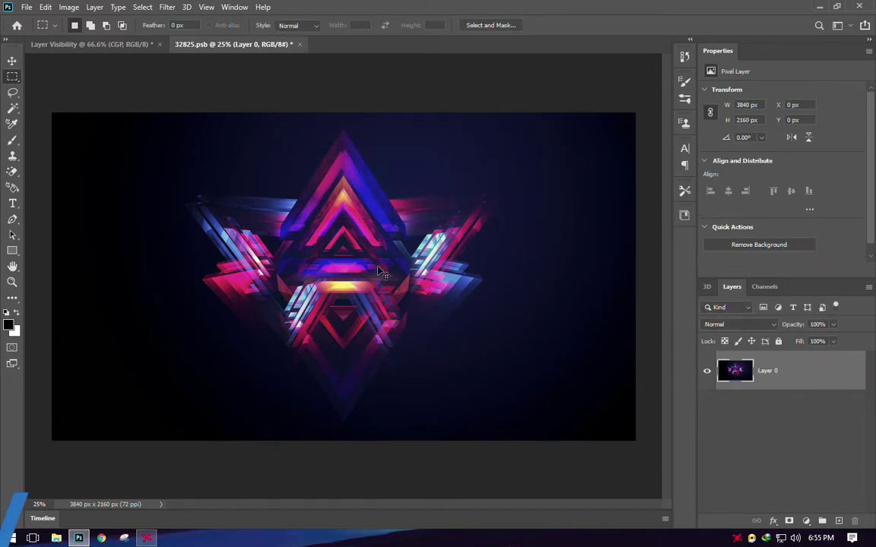
# Scale Layer 0 of the texture file up proportionally to about 140.64% around its center
pyautogui.hotkey('ctrl', 't')
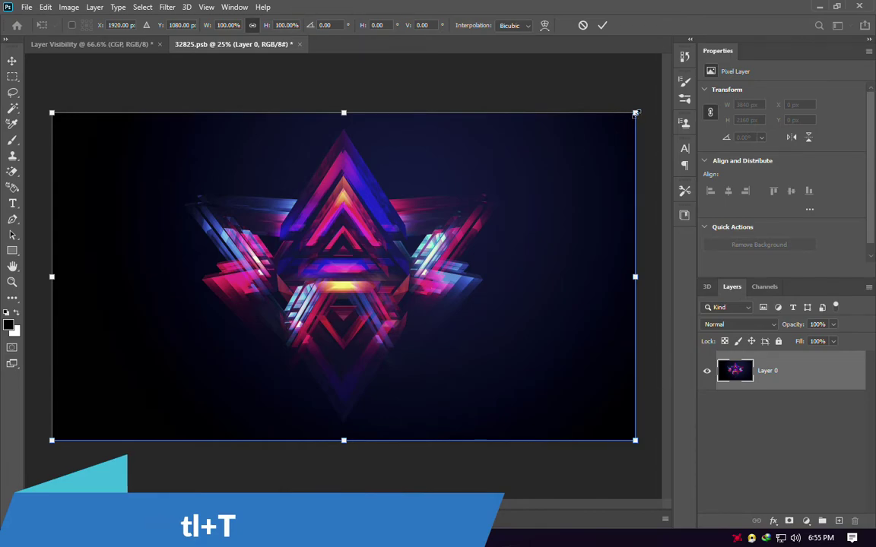
pyautogui.moveTo(636, 113); pyautogui.dragTo(754, 48)
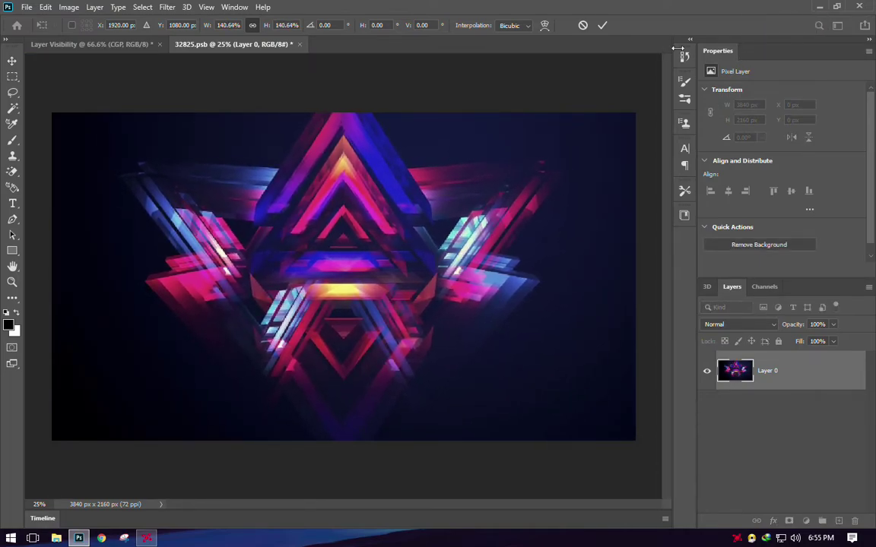
pyautogui.click(602, 25)
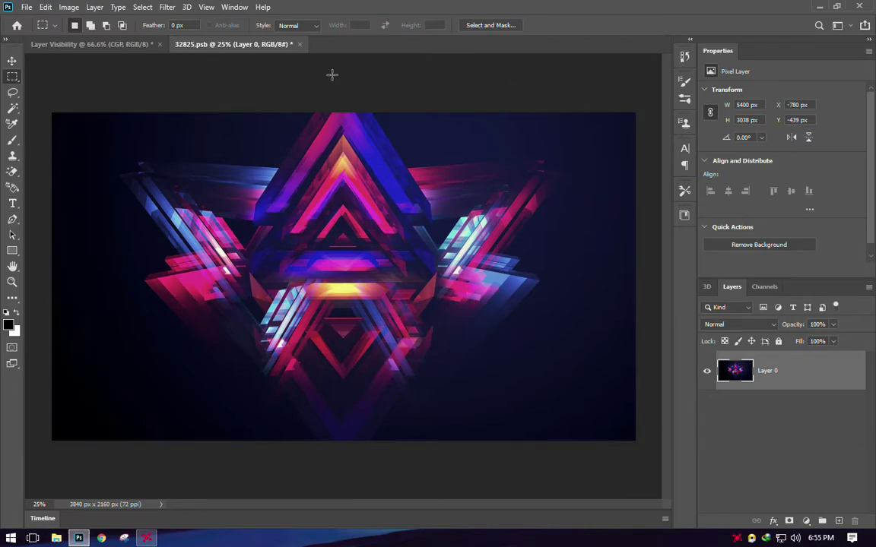
# Close the 32825.psb texture file, saving its changes with Maximize Compatibility enabled
pyautogui.click(296, 44)
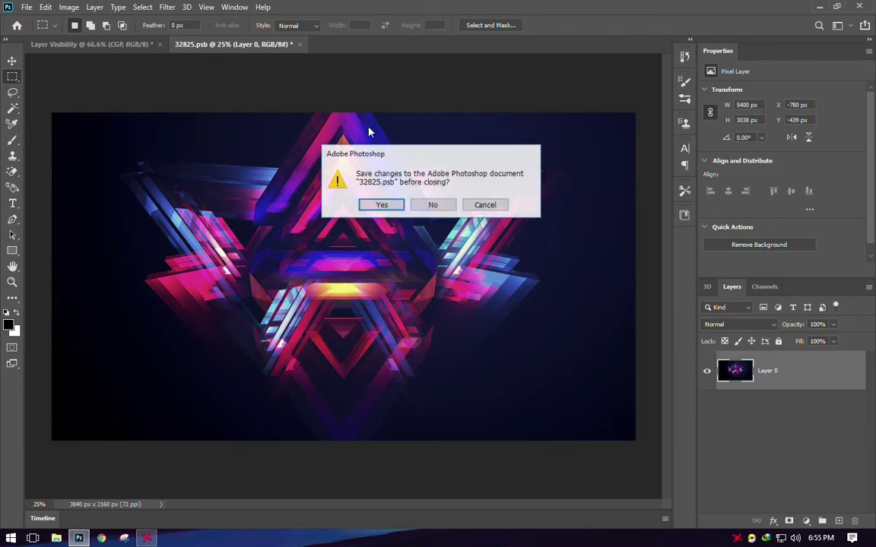
pyautogui.click(380, 204)
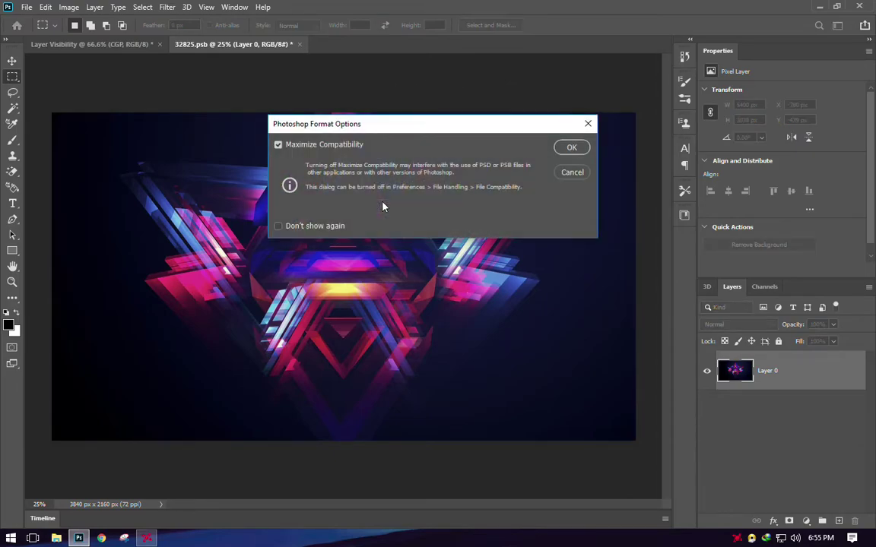
pyautogui.click(571, 145)
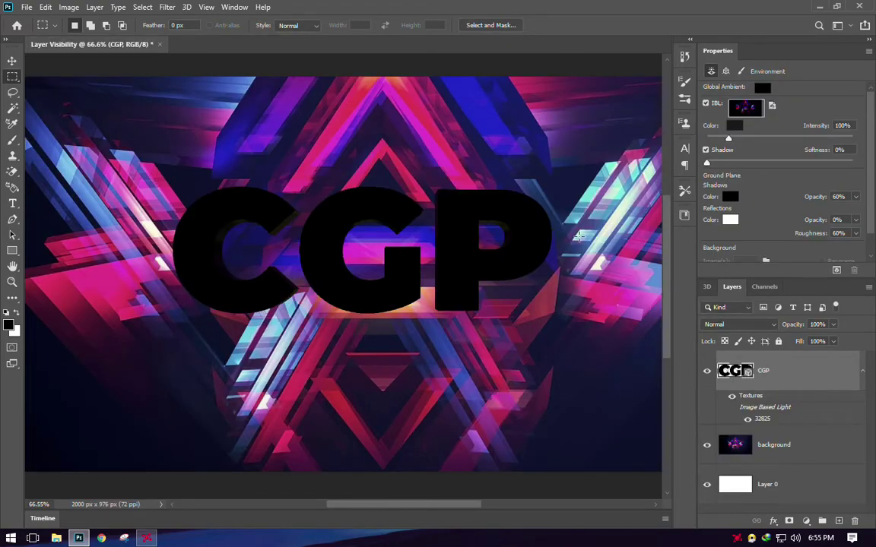
# Test-render a rectangular strip across the lower part of the CGP letters, stop it early, deselect and inspect the lighting
pyautogui.moveTo(158, 279); pyautogui.dragTo(530, 324)
pyautogui.click(837, 270)
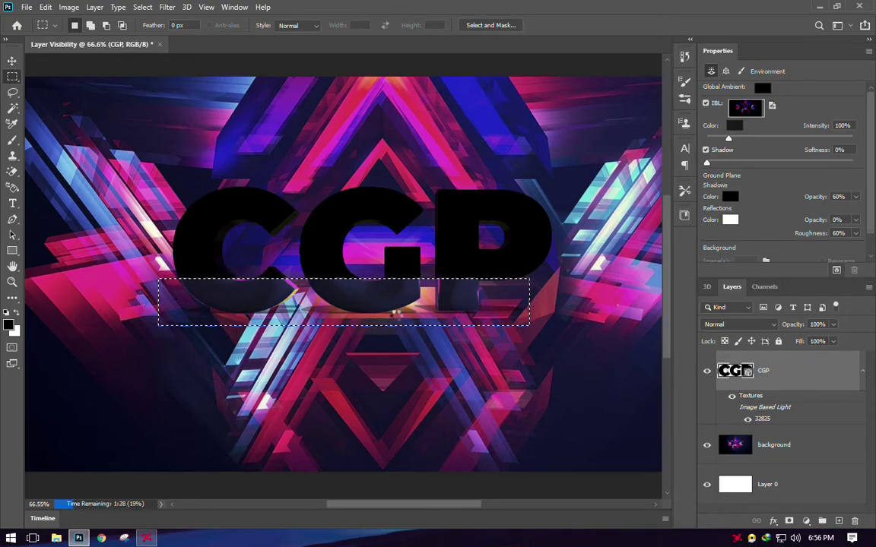
pyautogui.press('Escape')
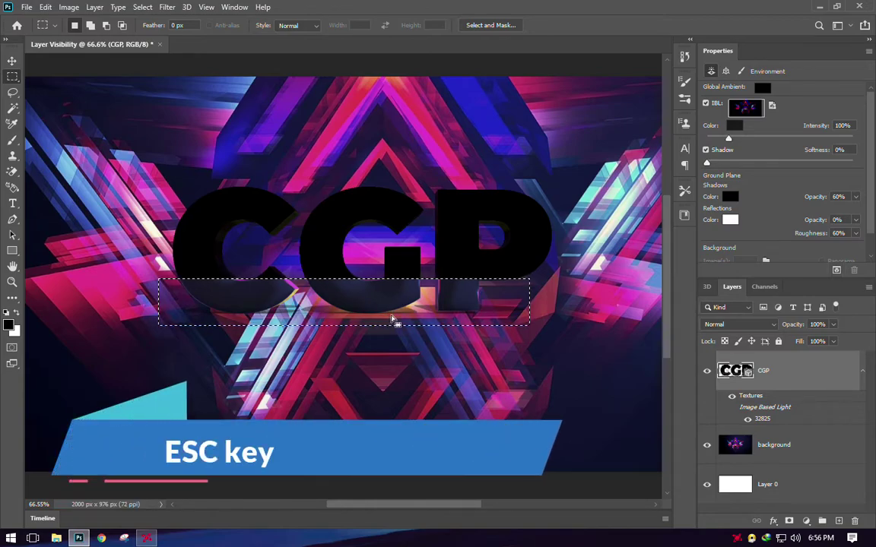
pyautogui.click(470, 293)
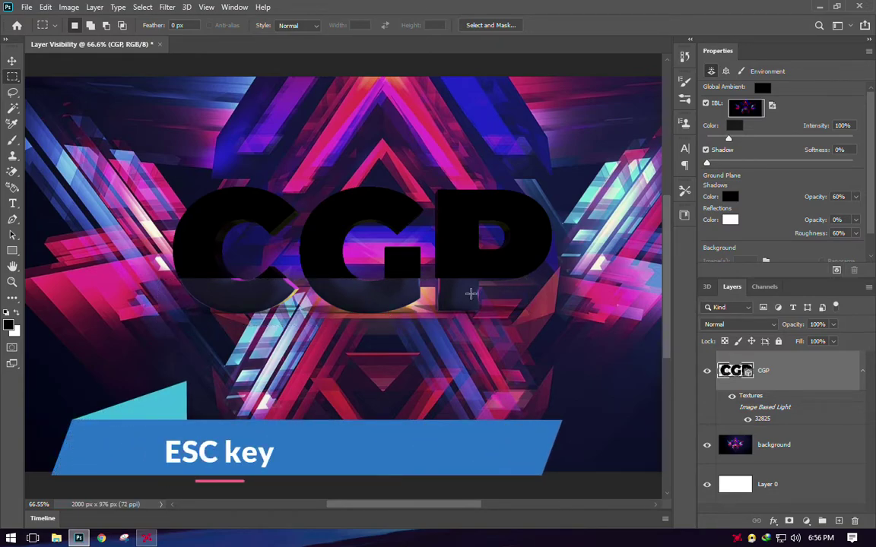
pyautogui.scroll(5, 470, 293)
pyautogui.scroll(-4, 411, 299)
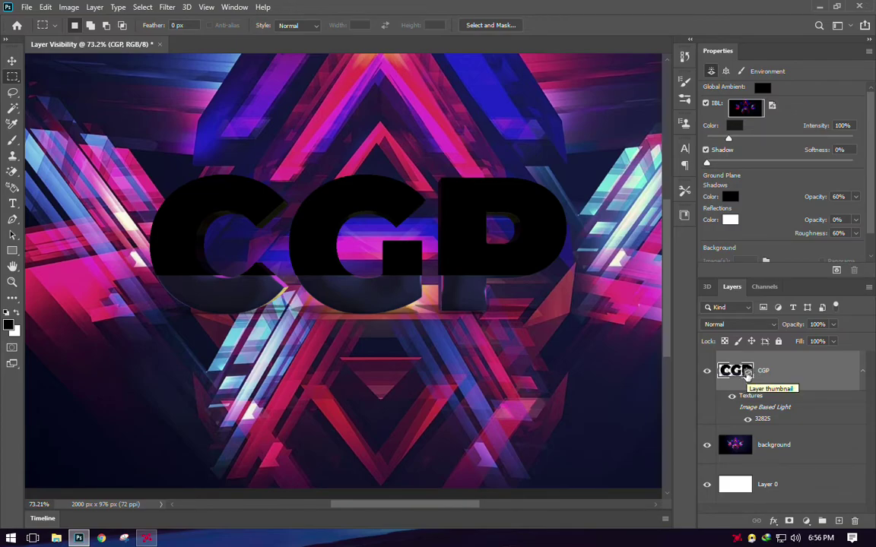
# Rotate the 3D environment's image-based light downward so its bright area falls across the ground plane beneath the CGP letters
pyautogui.doubleClick(747, 372)
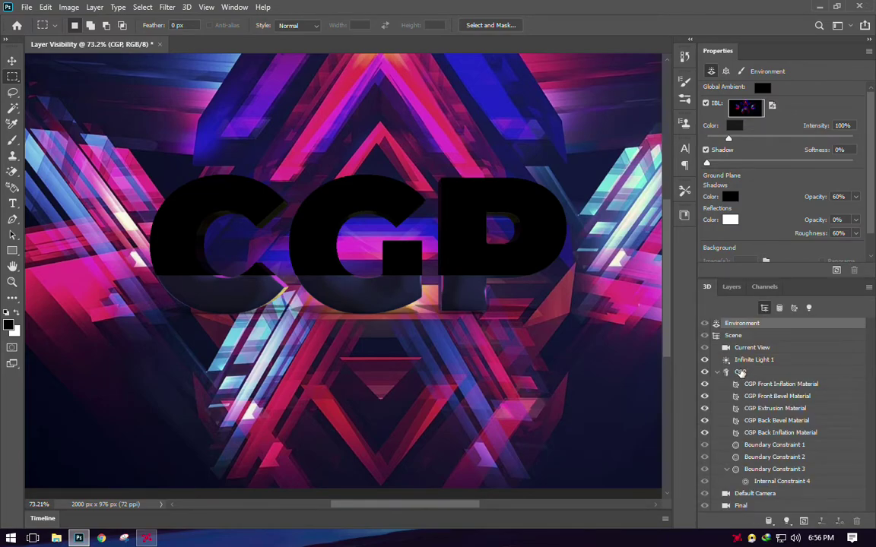
pyautogui.click(747, 362)
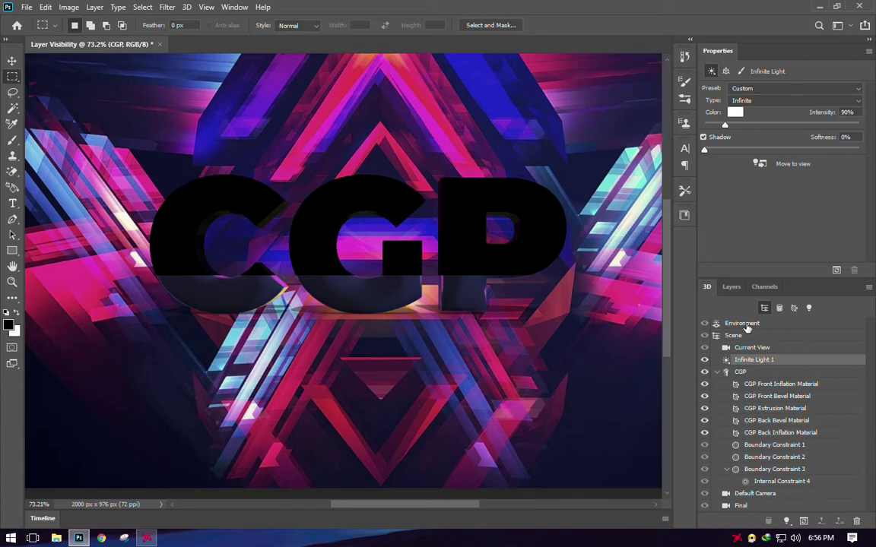
pyautogui.click(742, 323)
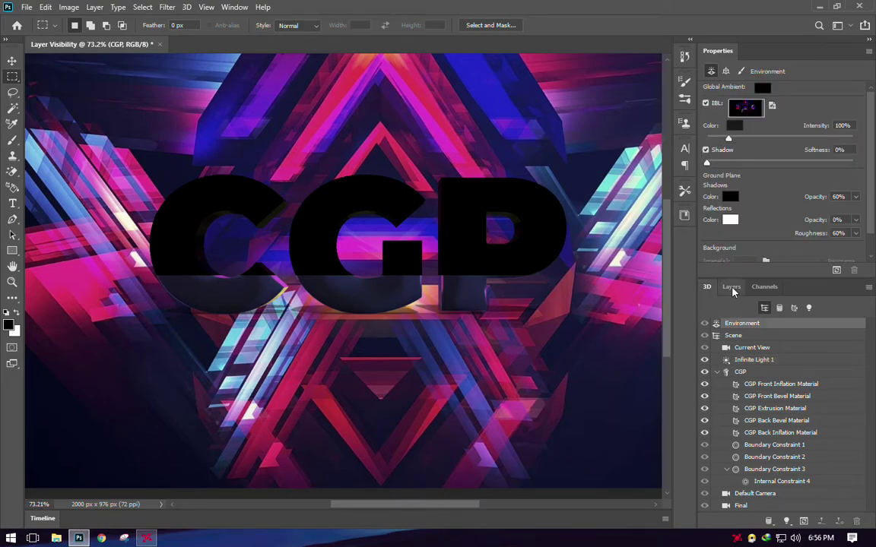
pyautogui.click(11, 60)
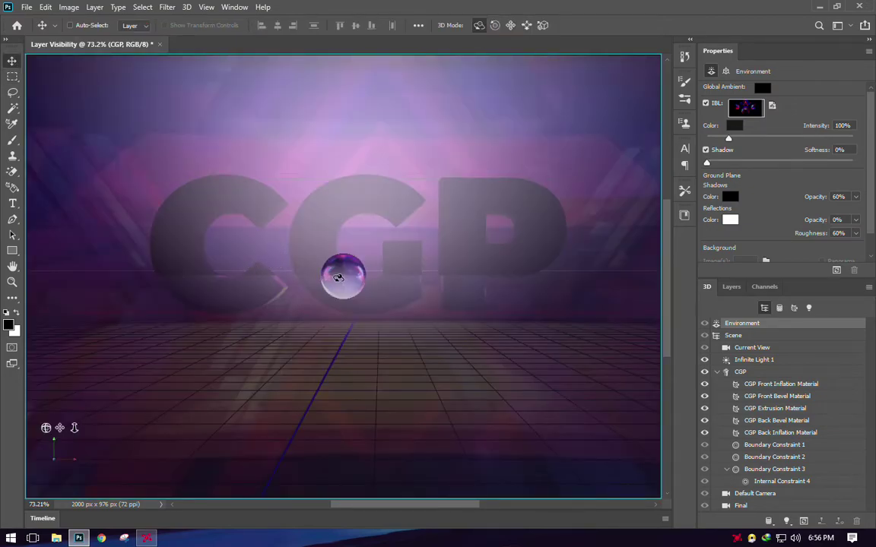
pyautogui.moveTo(338, 278); pyautogui.dragTo(340, 332)
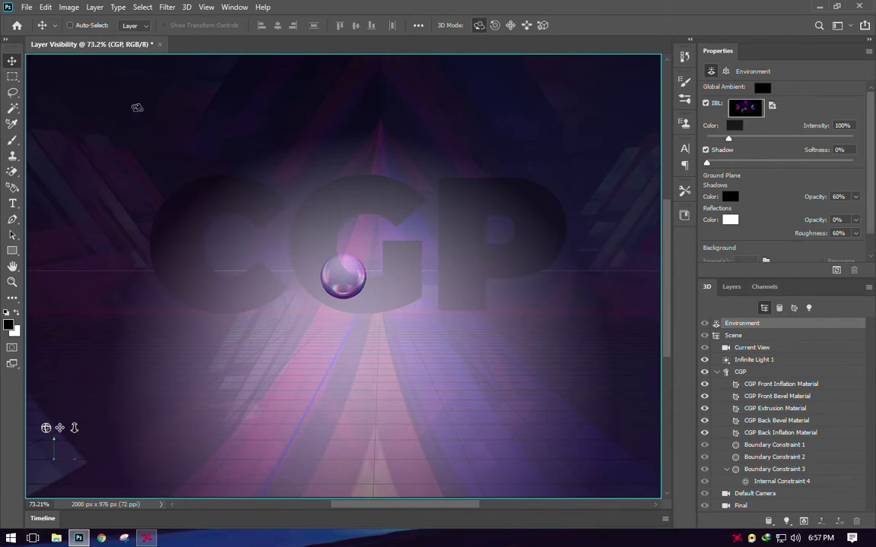
# Render a test strip along the lower edge of the CGP mesh, stop the render early and clear the selection
pyautogui.click(742, 372)
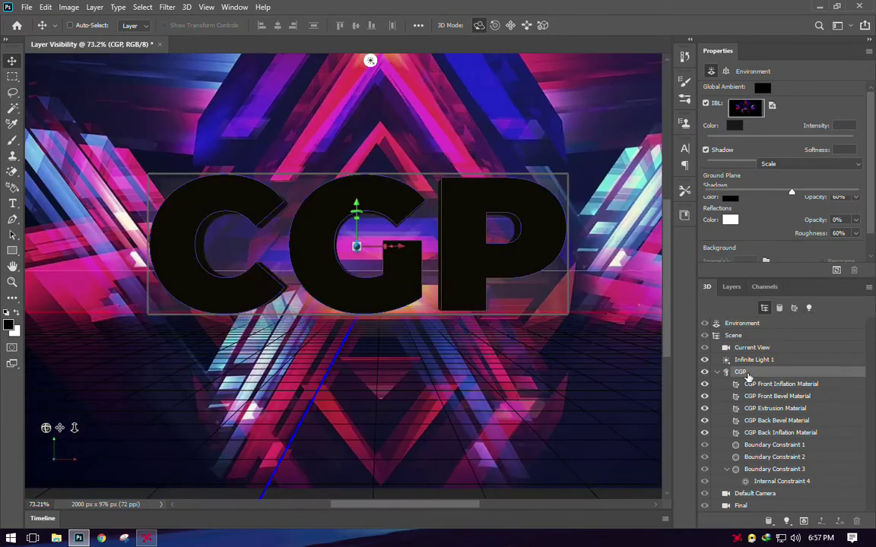
pyautogui.click(12, 76)
pyautogui.moveTo(178, 280); pyautogui.dragTo(553, 338)
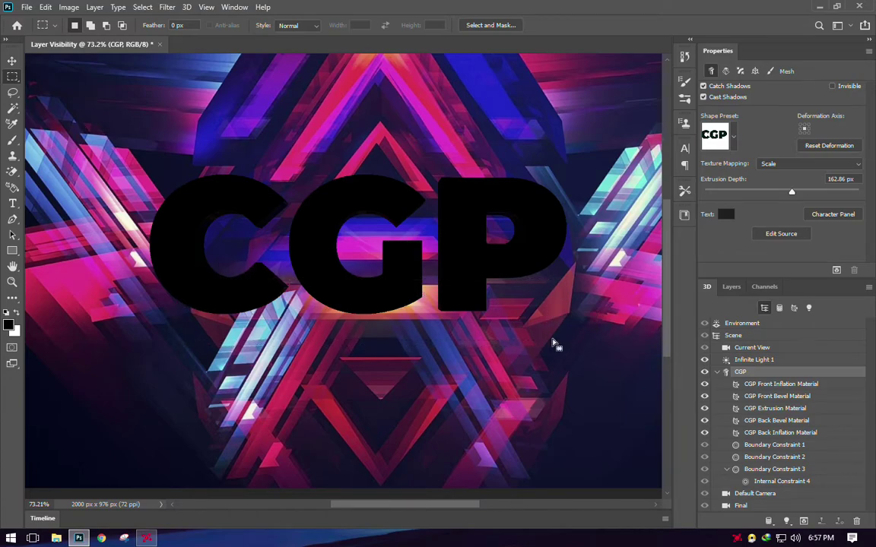
pyautogui.click(837, 270)
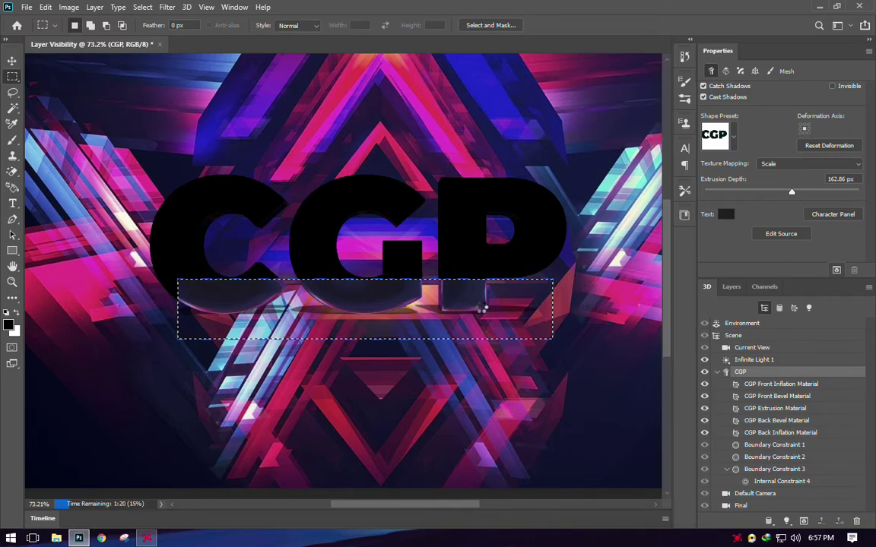
pyautogui.press('Escape')
pyautogui.click(563, 293)
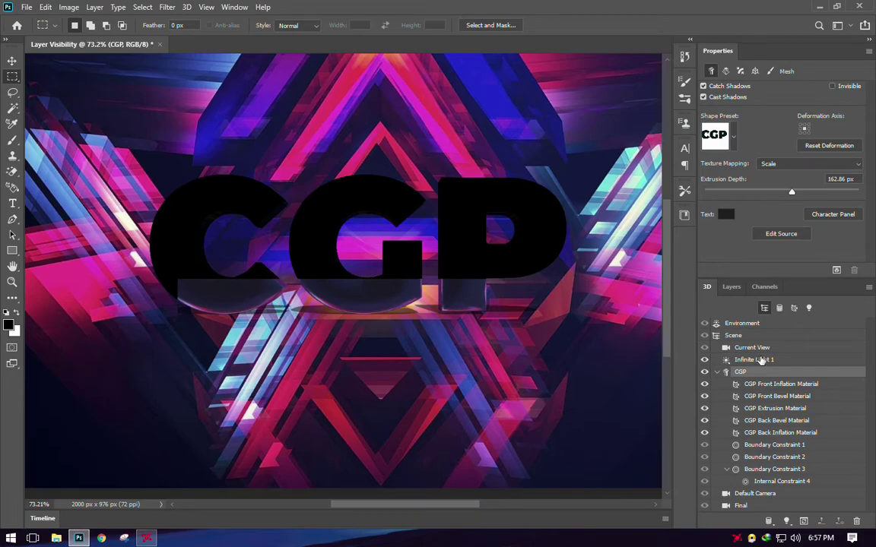
# Set the roughness of all five CGP materials to 0%
pyautogui.click(757, 384)
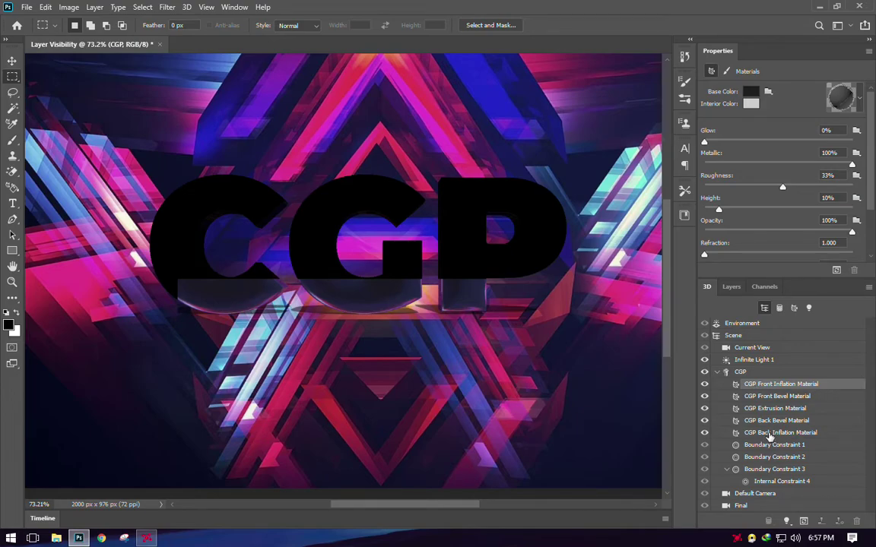
pyautogui.keyDown('shift'); pyautogui.click(793, 433); pyautogui.keyUp('shift')
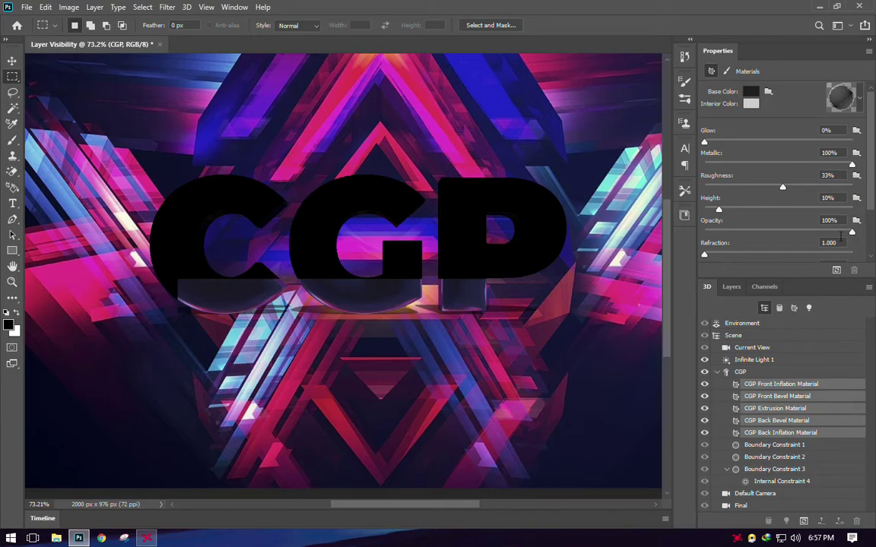
pyautogui.moveTo(779, 188); pyautogui.dragTo(706, 188)
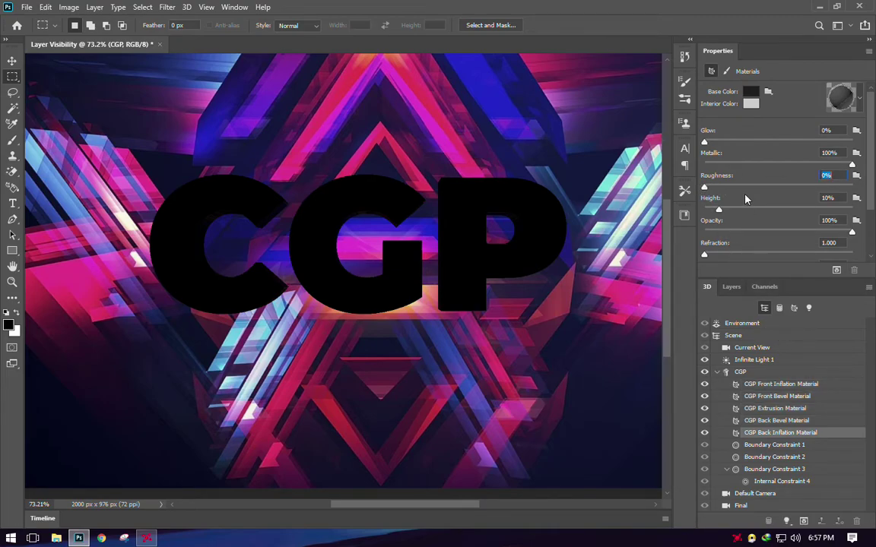
# Lighten the base color of all five CGP materials to a medium gray
pyautogui.click(791, 385)
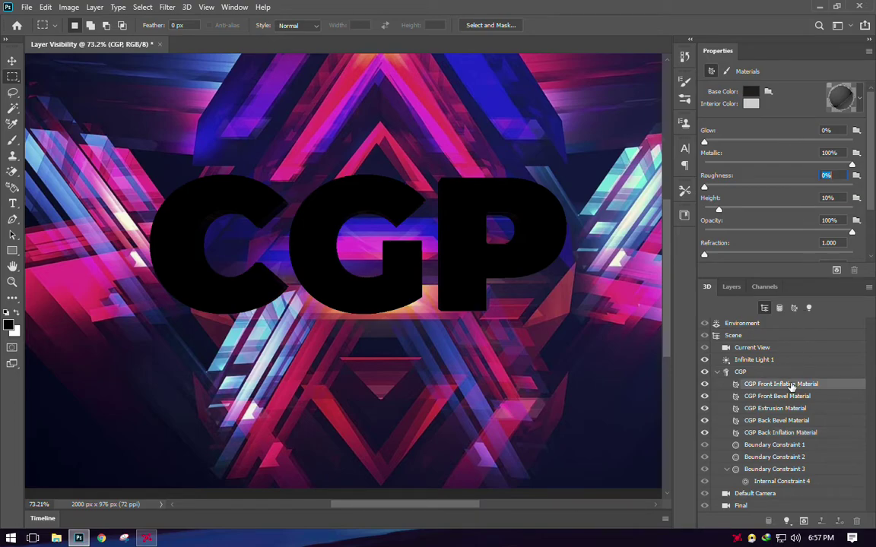
pyautogui.keyDown('shift'); pyautogui.click(763, 434); pyautogui.keyUp('shift')
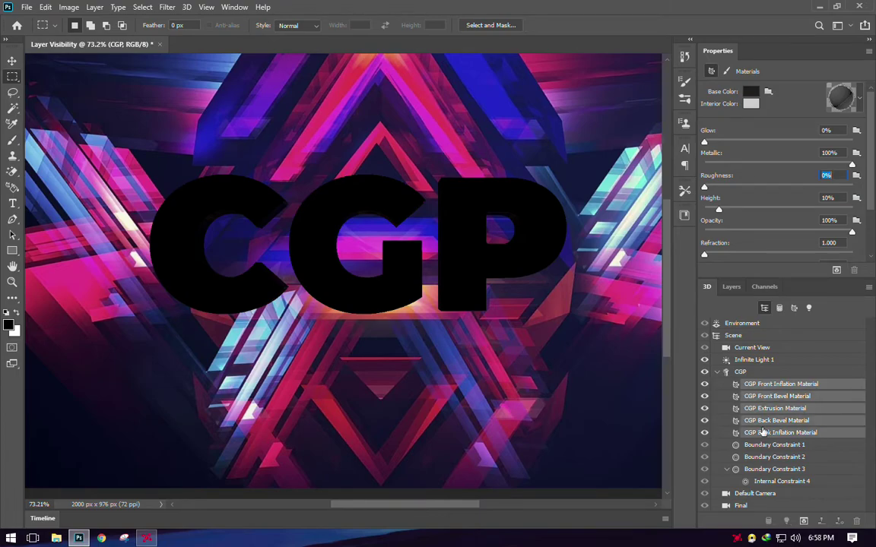
pyautogui.click(751, 91)
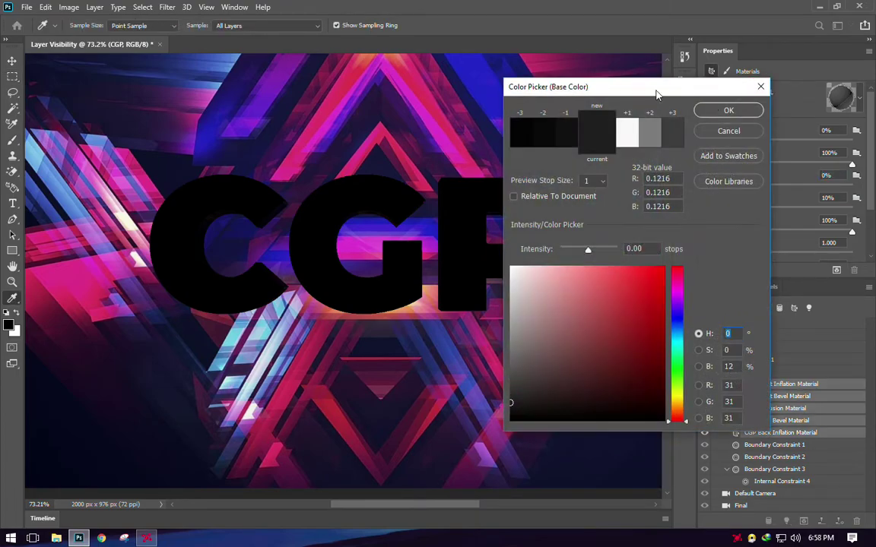
pyautogui.moveTo(659, 88); pyautogui.dragTo(738, 92)
pyautogui.moveTo(542, 333)
pyautogui.mouseDown()
pyautogui.moveTo(532, 326)
pyautogui.moveTo(545, 288)
pyautogui.moveTo(529, 323)
pyautogui.moveTo(529, 300)
pyautogui.moveTo(540, 293)
pyautogui.moveTo(531, 301)
pyautogui.mouseUp()
pyautogui.click(808, 100)
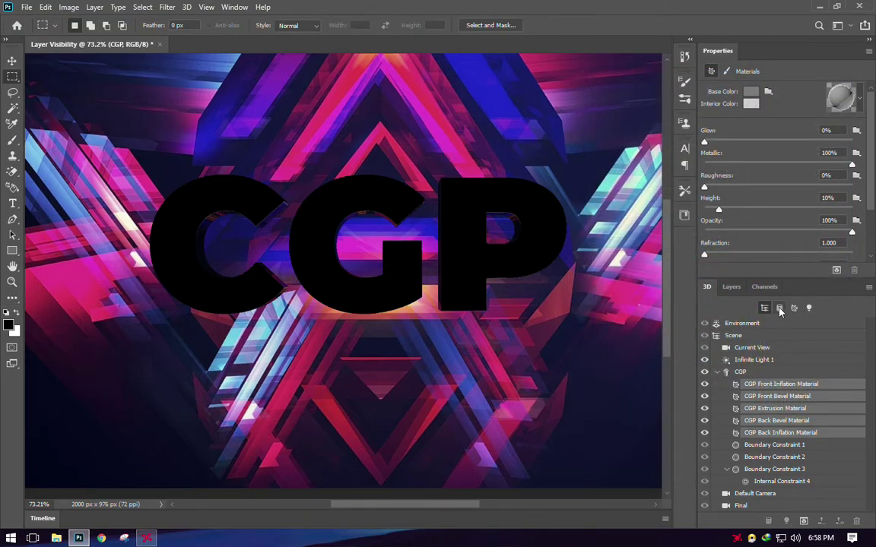
# Rotate the direction of Infinite Light 1 upward to nearly vertical over the CGP lettering
pyautogui.click(751, 361)
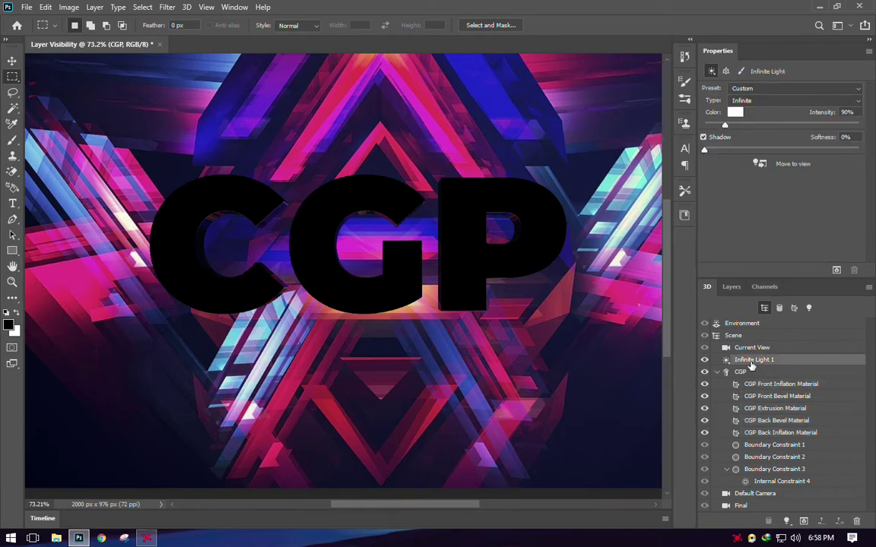
pyautogui.click(11, 61)
pyautogui.moveTo(350, 233)
pyautogui.mouseDown()
pyautogui.moveTo(319, 164)
pyautogui.moveTo(398, 133)
pyautogui.moveTo(322, 196)
pyautogui.moveTo(337, 189)
pyautogui.moveTo(334, 177)
pyautogui.moveTo(348, 181)
pyautogui.moveTo(312, 171)
pyautogui.moveTo(292, 179)
pyautogui.moveTo(312, 202)
pyautogui.moveTo(335, 178)
pyautogui.moveTo(323, 144)
pyautogui.moveTo(332, 148)
pyautogui.mouseUp()
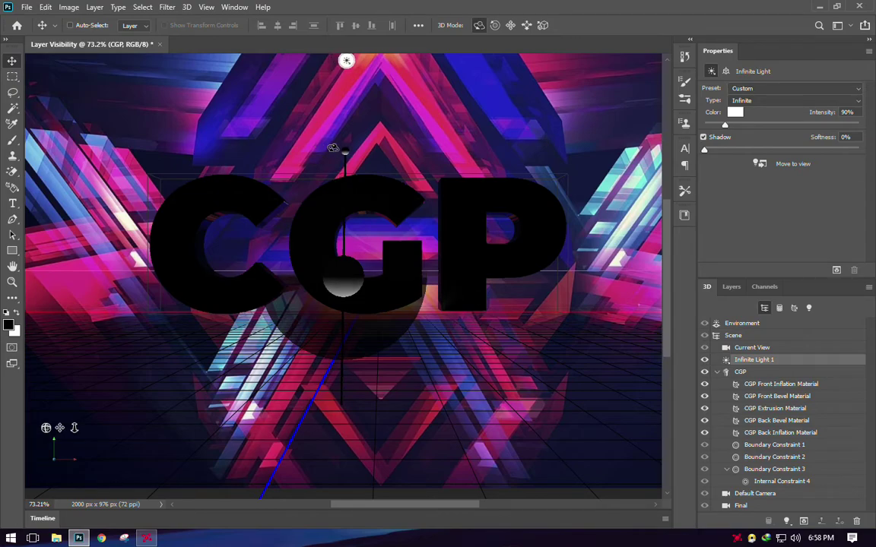
# Test-render the lower third of the CGP letters with the adjusted light and gray material, deselect and examine the reflections up close
pyautogui.click(12, 76)
pyautogui.moveTo(147, 266); pyautogui.dragTo(519, 325)
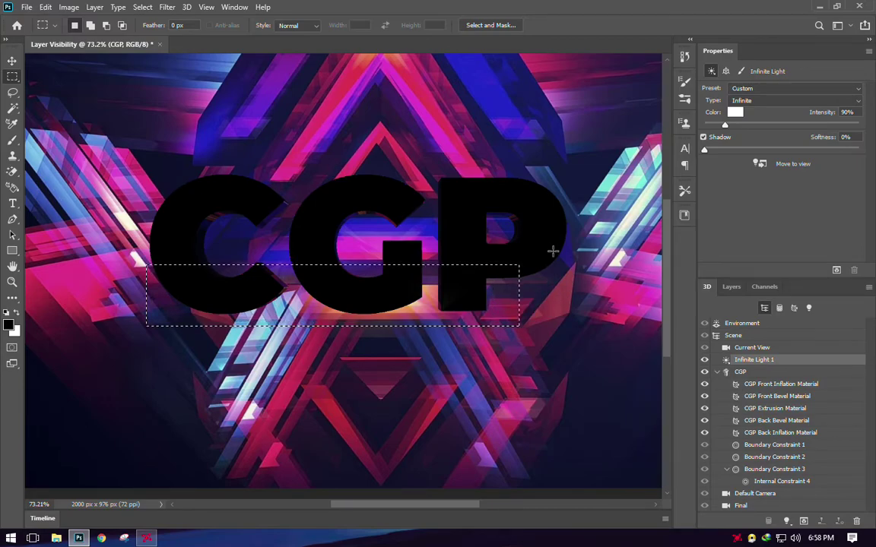
pyautogui.click(836, 270)
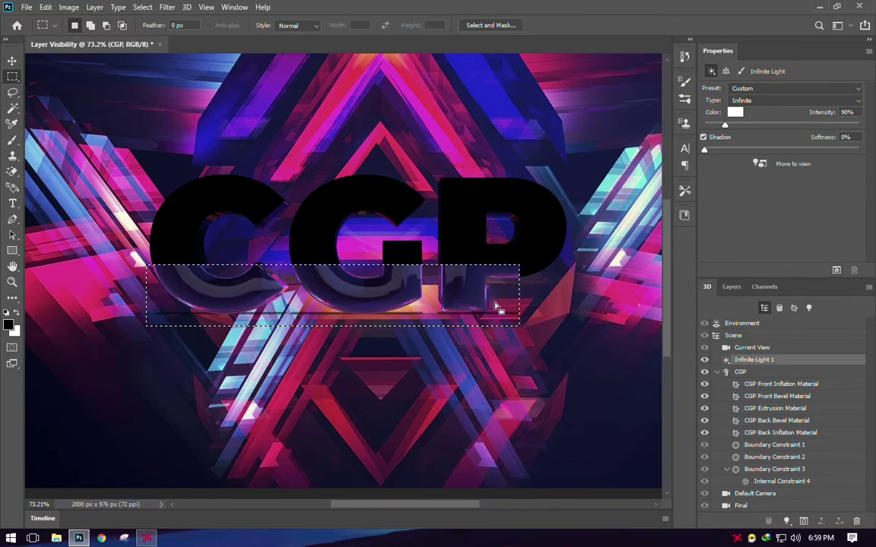
pyautogui.click(454, 289)
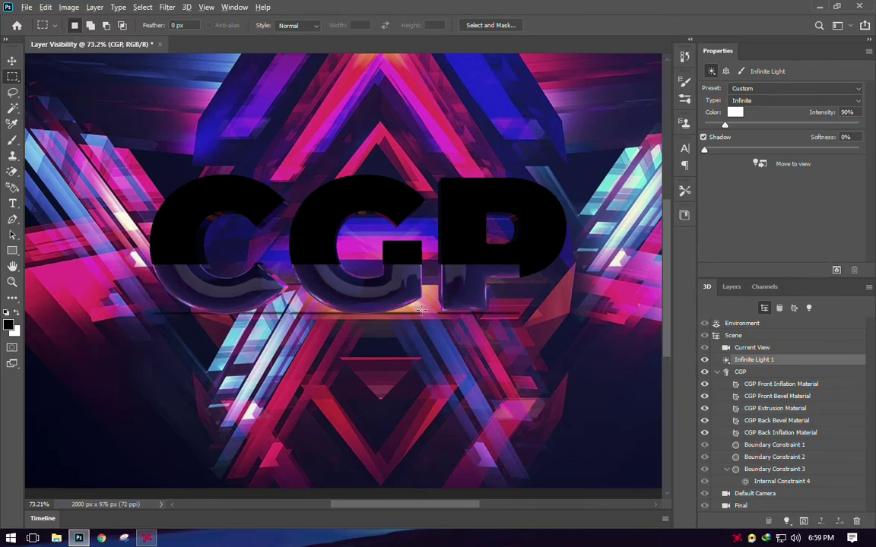
pyautogui.scroll(5, 421, 309)
pyautogui.scroll(-6, 414, 310)
pyautogui.scroll(5, 402, 311)
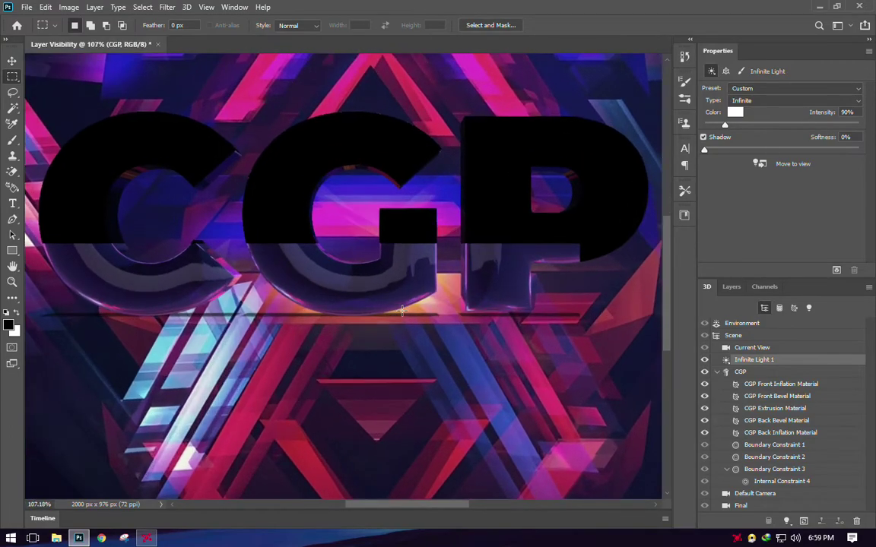
pyautogui.scroll(-5, 402, 311)
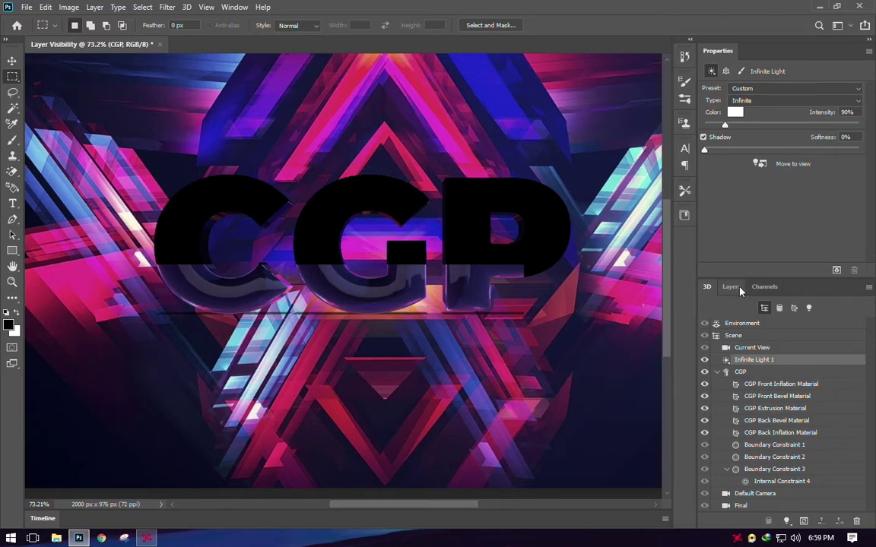
# Rotate the environment's image-based light slightly further downward to change the reflections on the CGP letters
pyautogui.click(742, 324)
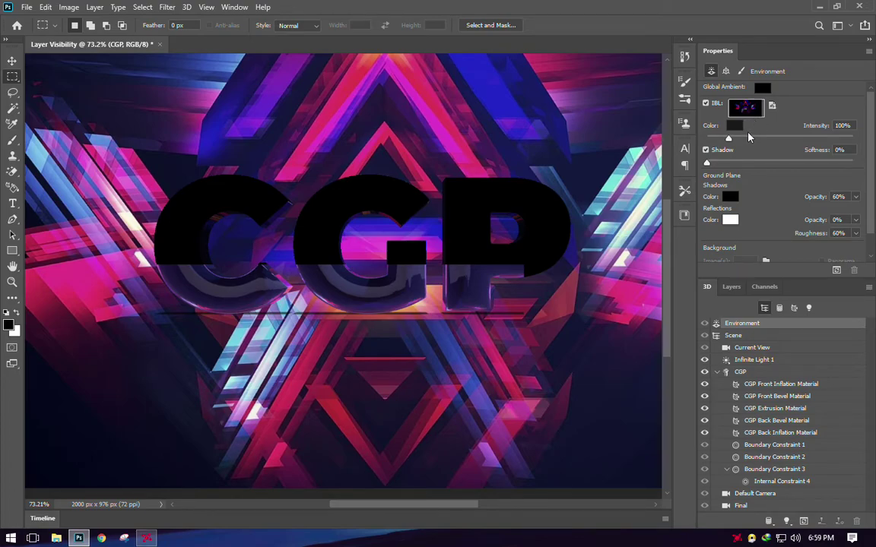
pyautogui.press('v')
pyautogui.moveTo(342, 273)
pyautogui.mouseDown()
pyautogui.moveTo(346, 202)
pyautogui.moveTo(342, 301)
pyautogui.moveTo(366, 422)
pyautogui.moveTo(416, 272)
pyautogui.moveTo(312, 270)
pyautogui.moveTo(304, 289)
pyautogui.moveTo(343, 280)
pyautogui.moveTo(340, 290)
pyautogui.mouseUp()
# Render a test strip over the bottom of the CGP letters with the adjusted environment light, stopping the render early
pyautogui.press('m')
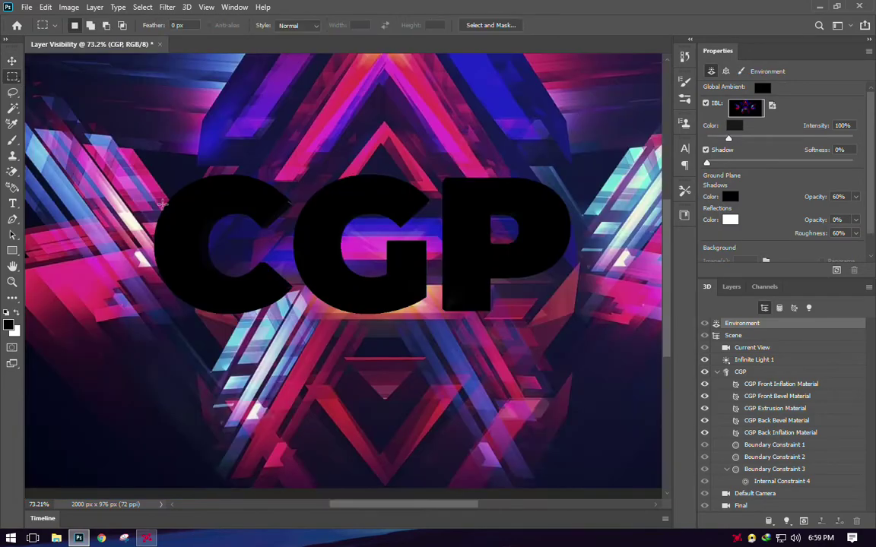
pyautogui.moveTo(141, 277); pyautogui.dragTo(555, 327)
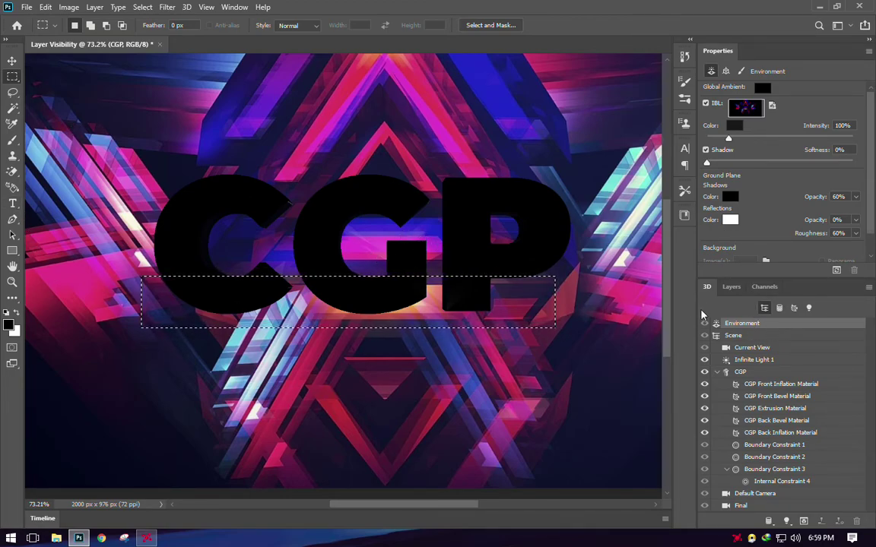
pyautogui.click(836, 270)
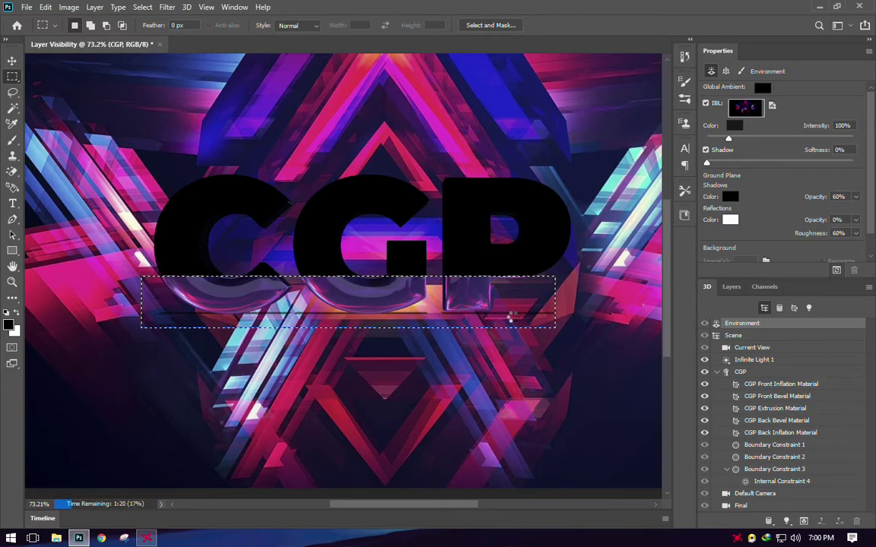
pyautogui.press('Escape')
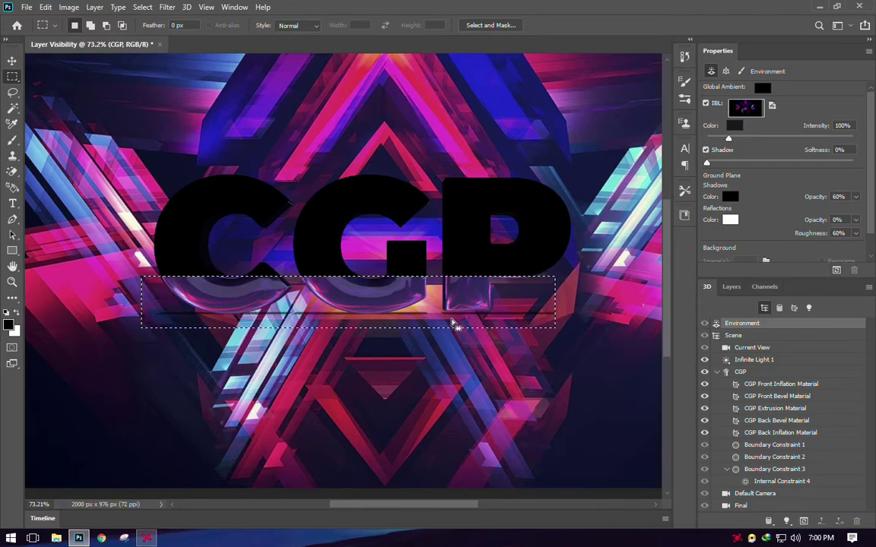
# Examine the rendered reflections at the base of the G and P up close and clear the selection
pyautogui.scroll(6, 454, 325)
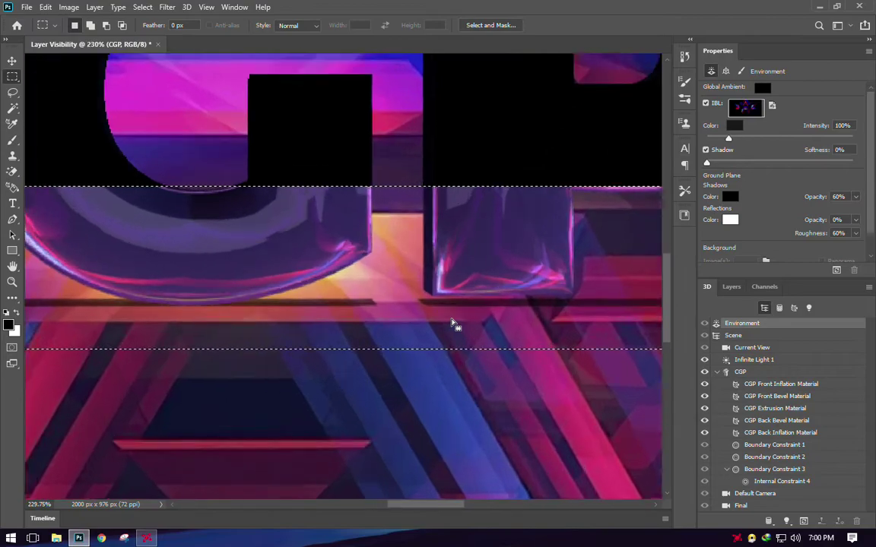
pyautogui.scroll(-5, 478, 274)
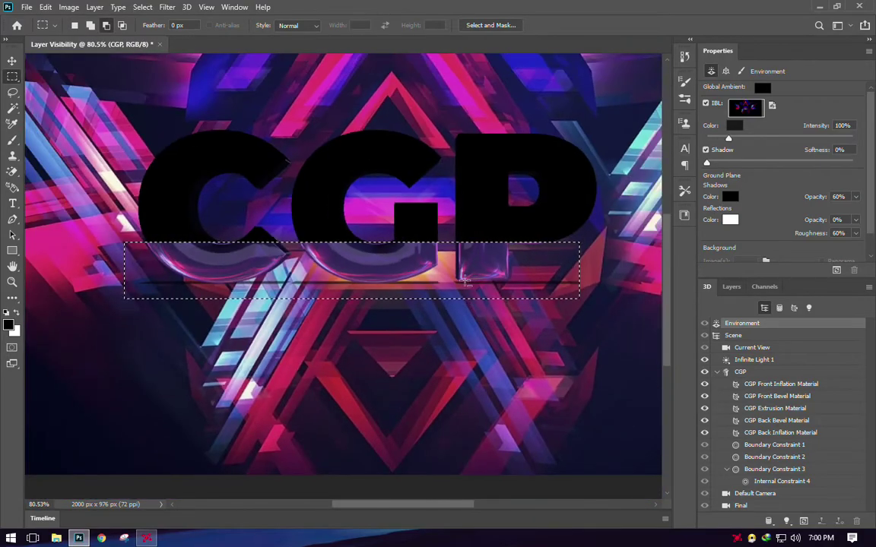
pyautogui.click(456, 279)
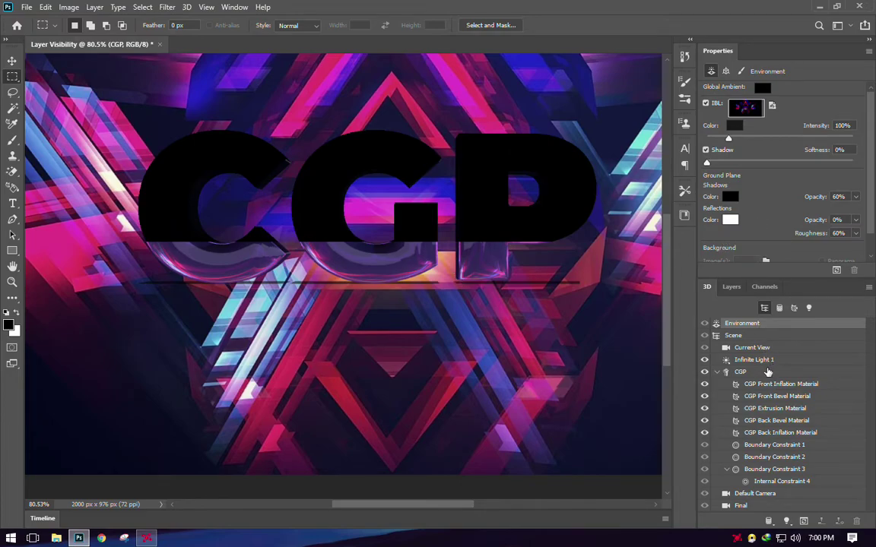
# Darken the base color of all five CGP materials, from front inflation to back inflation, to a slightly deeper neutral gray
pyautogui.click(770, 383)
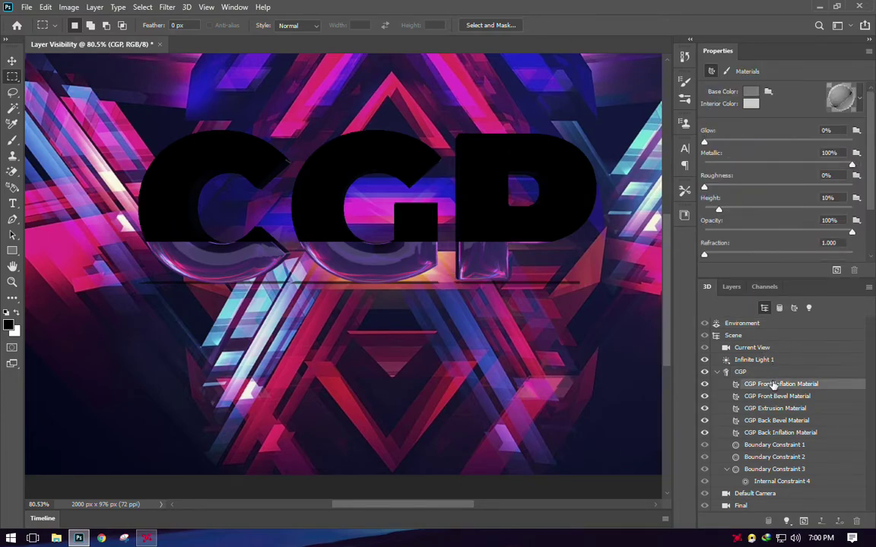
pyautogui.keyDown('shift'); pyautogui.click(771, 433); pyautogui.keyUp('shift')
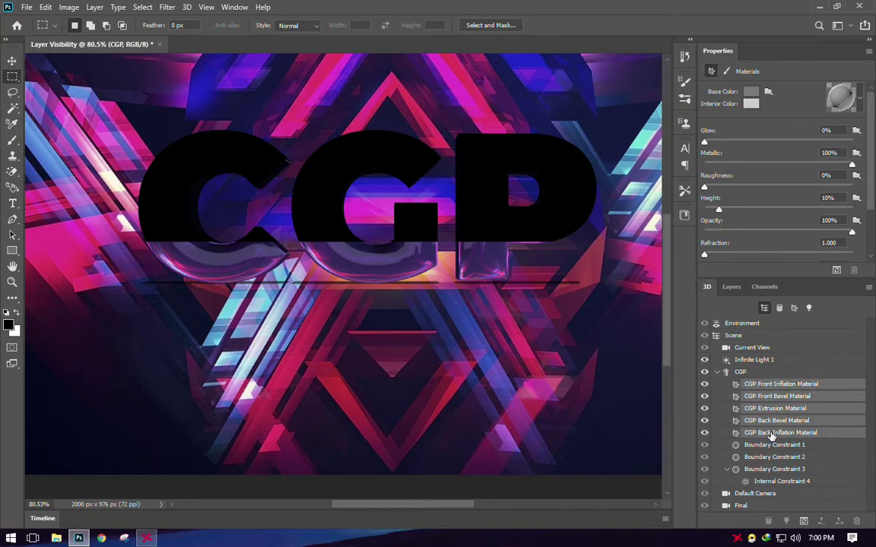
pyautogui.click(751, 91)
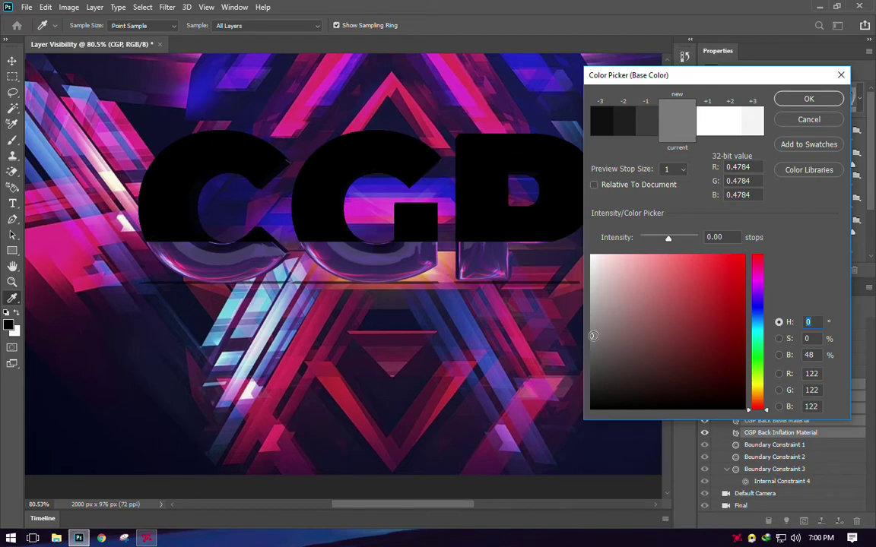
pyautogui.moveTo(592, 340)
pyautogui.mouseDown()
pyautogui.moveTo(596, 317)
pyautogui.moveTo(590, 352)
pyautogui.mouseUp()
pyautogui.click(789, 101)
pyautogui.press('m')
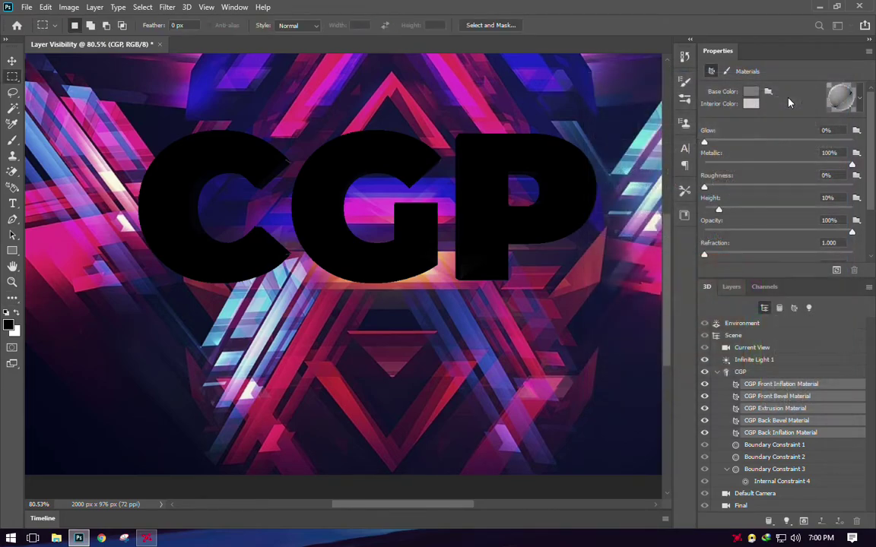
# Test-render a band across the middle of the CGP letters with the darker material, stop it early and inspect the reflections
pyautogui.moveTo(69, 219); pyautogui.dragTo(612, 152)
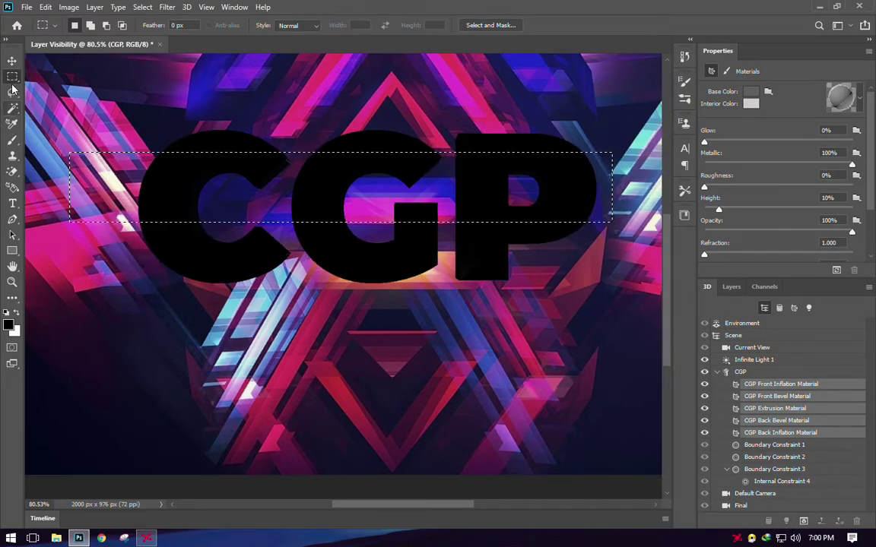
pyautogui.click(809, 308)
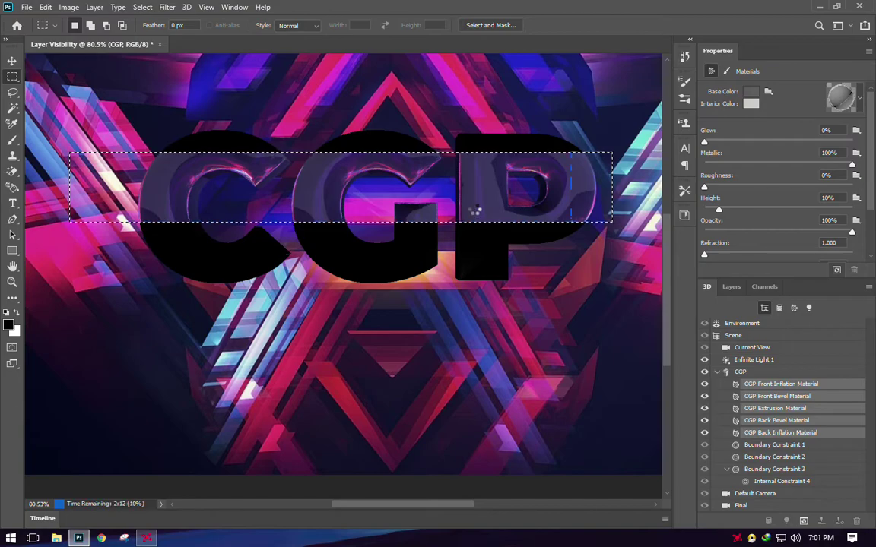
pyautogui.click(475, 211)
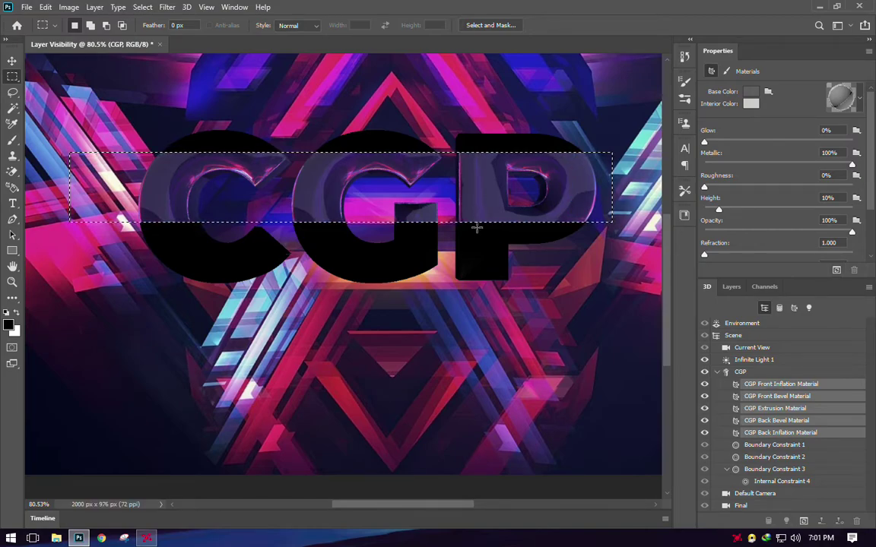
pyautogui.scroll(3, 458, 231)
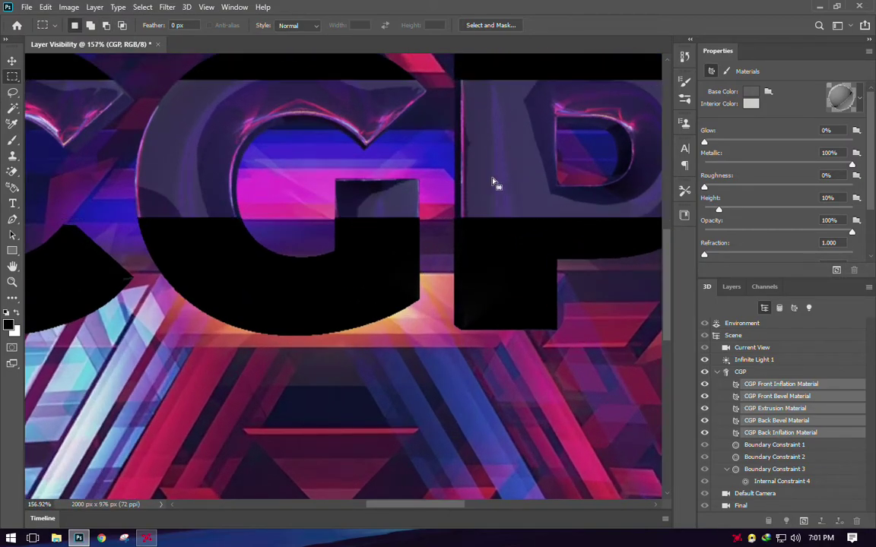
pyautogui.scroll(-5, 461, 229)
pyautogui.scroll(-1, 462, 229)
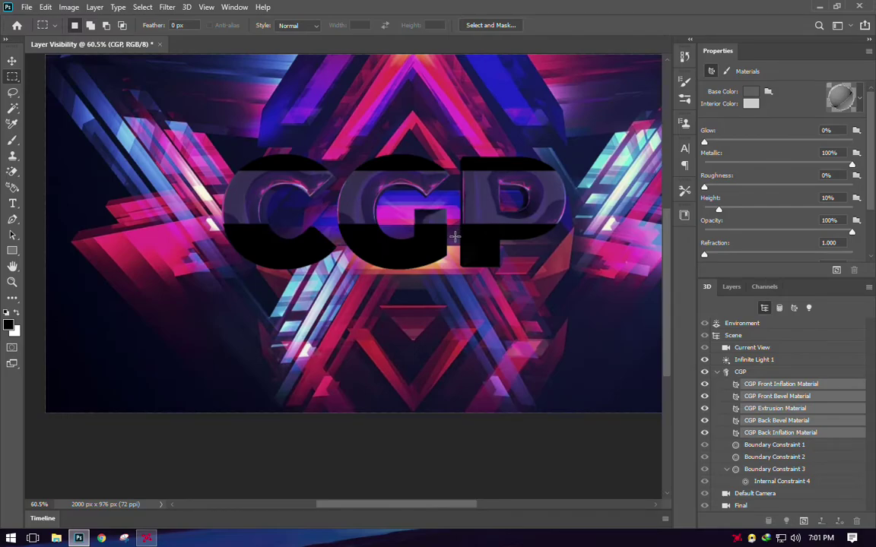
# Push the CGP lettering backward along its Z axis from an orbited camera view, and restore the Final camera view
pyautogui.click(755, 374)
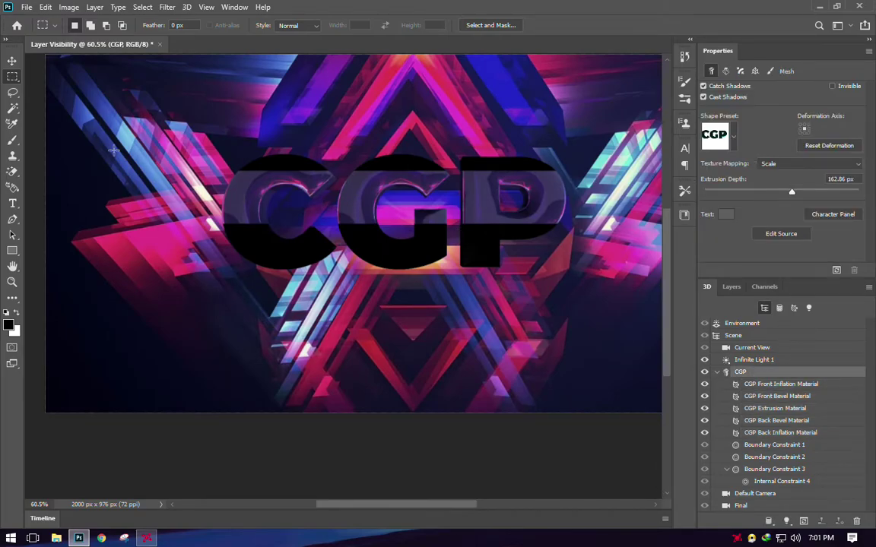
pyautogui.click(12, 60)
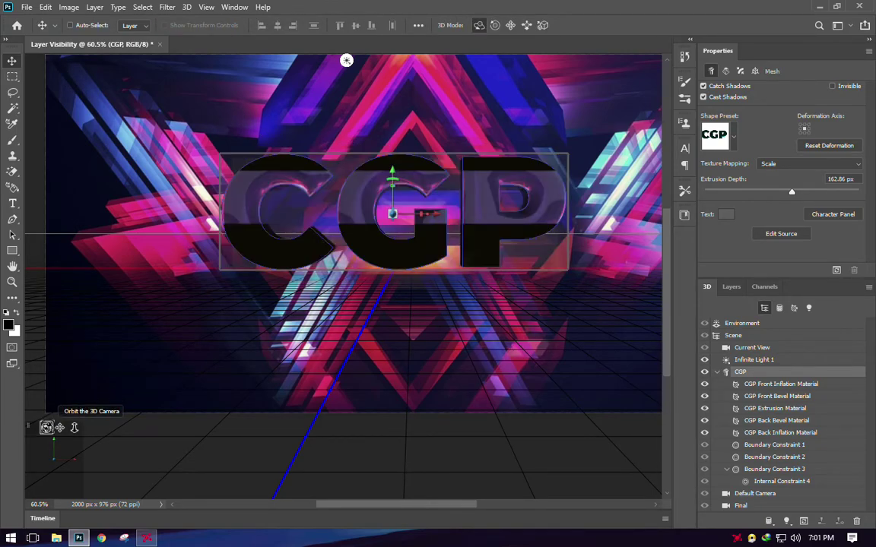
pyautogui.click(753, 347)
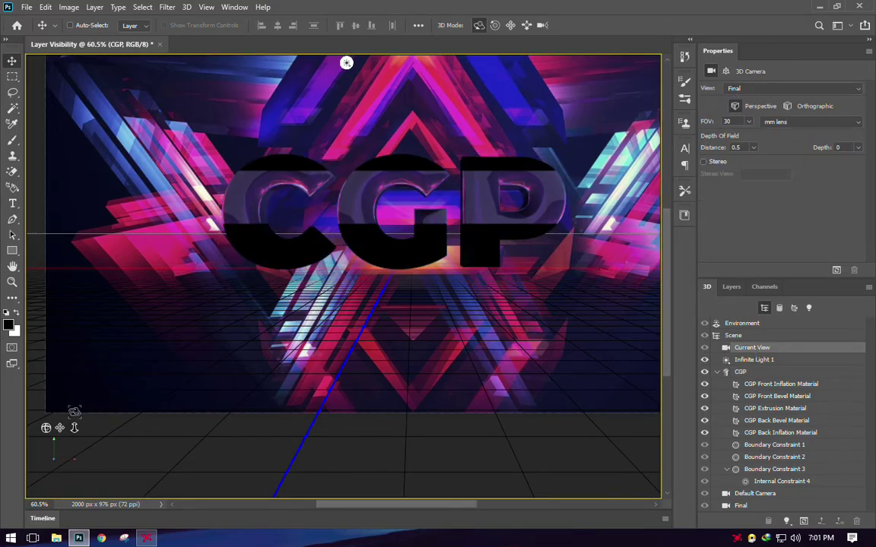
pyautogui.moveTo(45, 428); pyautogui.dragTo(412, 197)
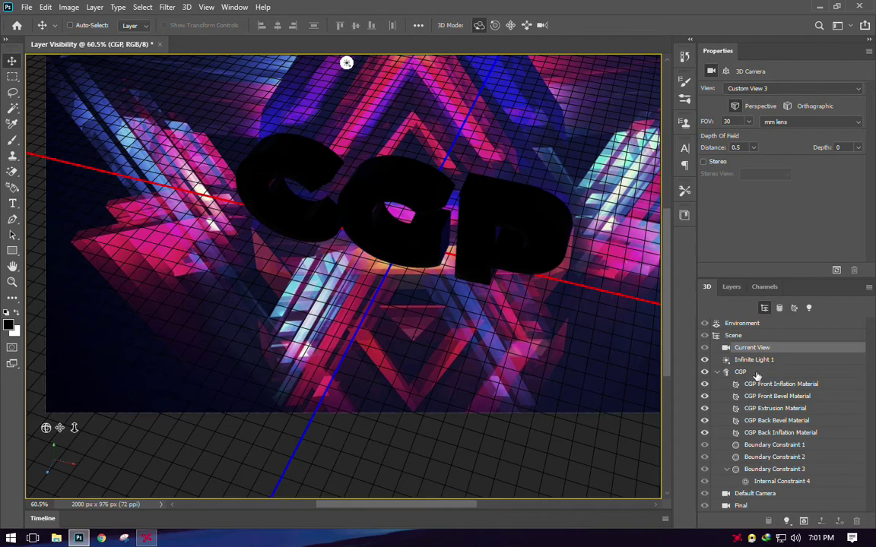
pyautogui.click(739, 371)
pyautogui.click(389, 219)
pyautogui.moveTo(389, 224); pyautogui.dragTo(402, 221)
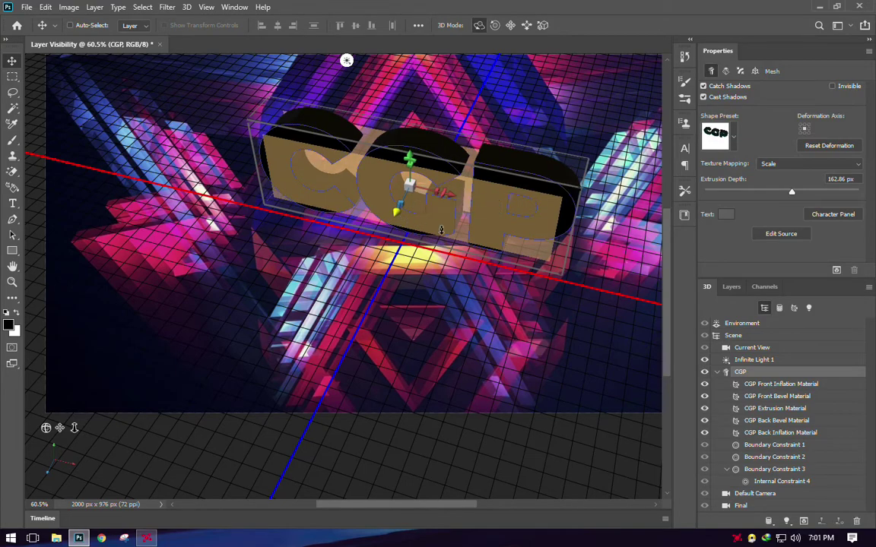
pyautogui.click(751, 347)
pyautogui.click(771, 89)
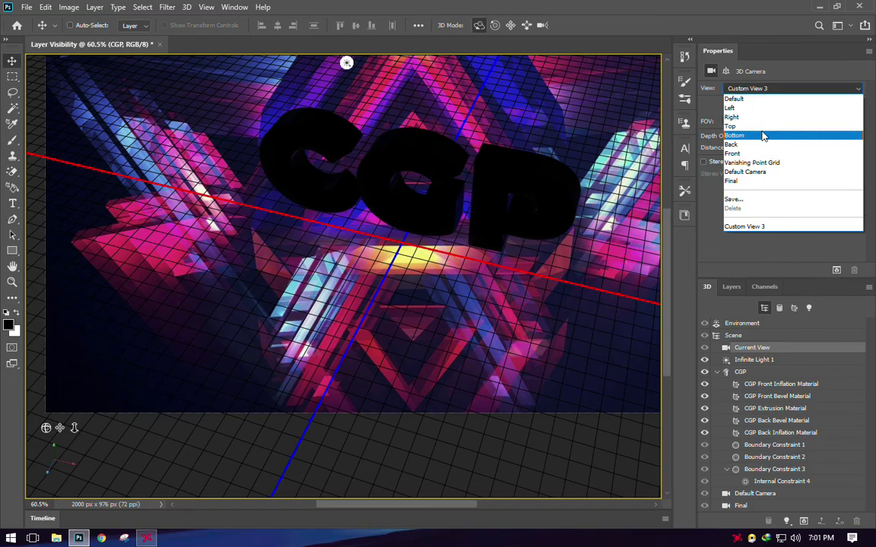
pyautogui.click(741, 181)
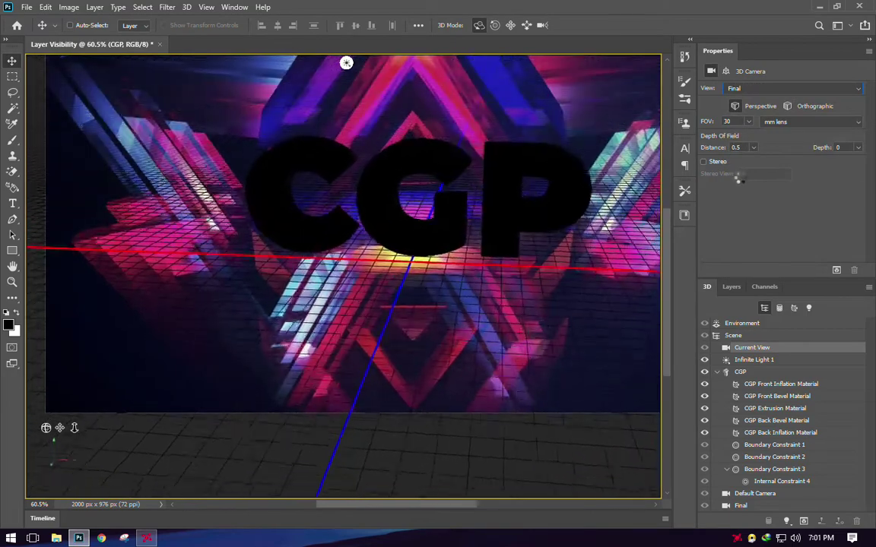
# Test-render a strip over the lower part of the repositioned CGP letters and inspect the reflections up close
pyautogui.click(12, 76)
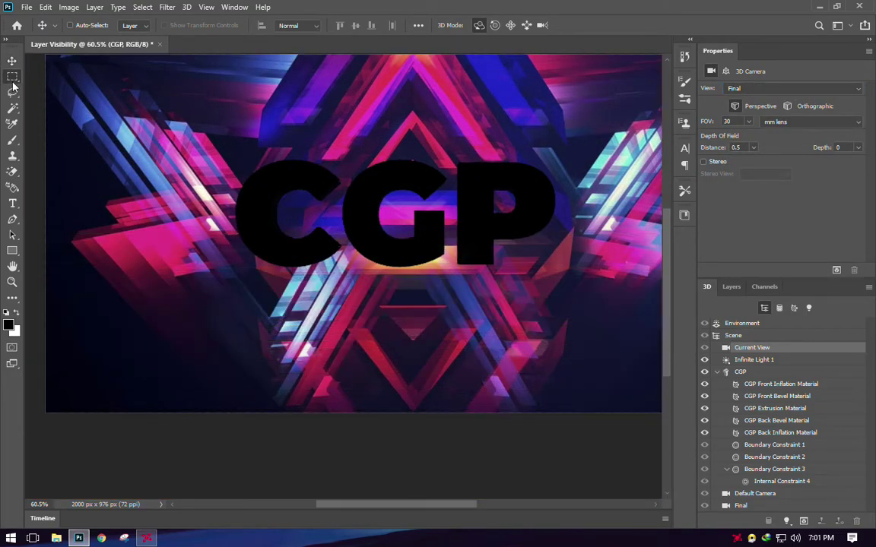
pyautogui.moveTo(186, 230); pyautogui.dragTo(586, 260)
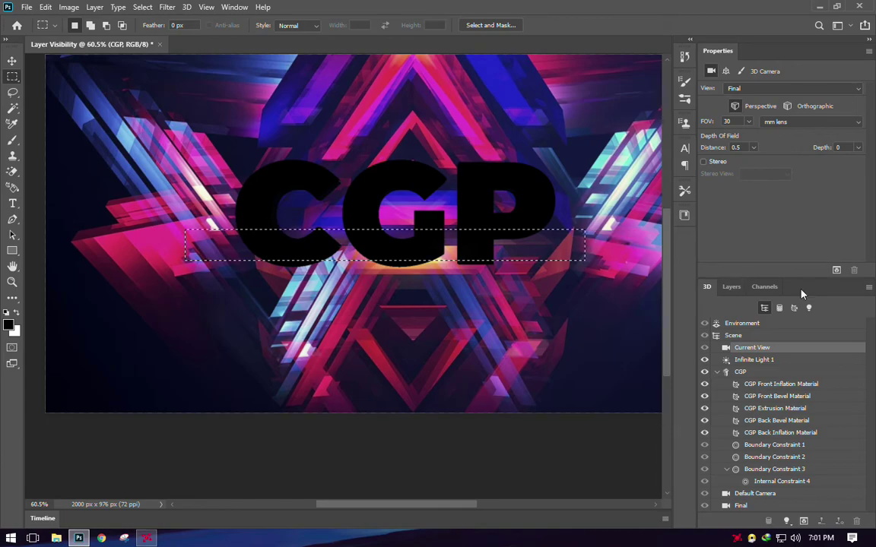
pyautogui.click(836, 270)
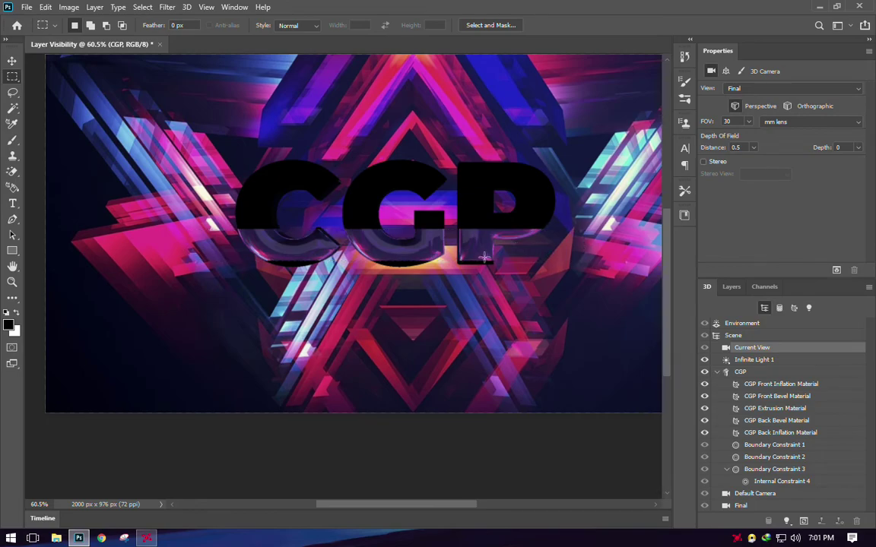
pyautogui.scroll(2, 469, 268)
pyautogui.scroll(1, 469, 267)
pyautogui.scroll(-2, 469, 268)
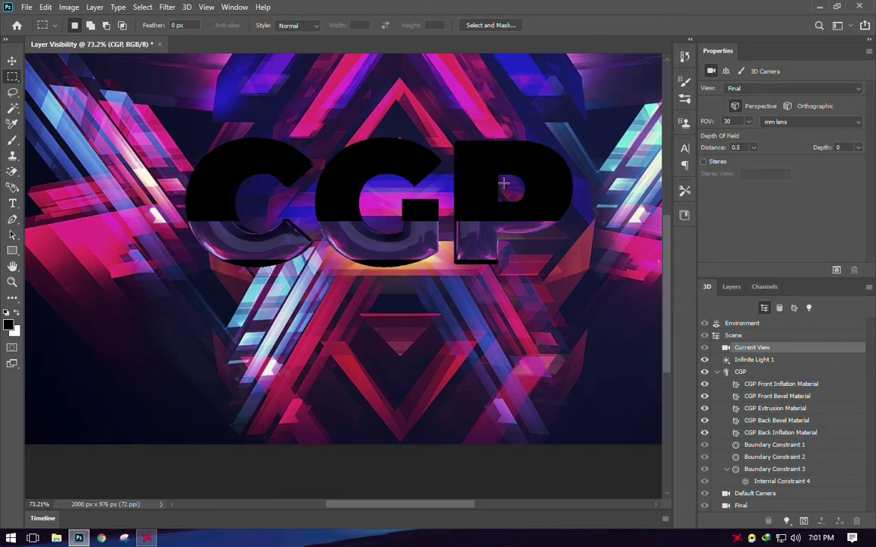
# Split the CGP extrusion into separate letter meshes and collapse the G, P and C entries in the scene list
pyautogui.click(741, 372)
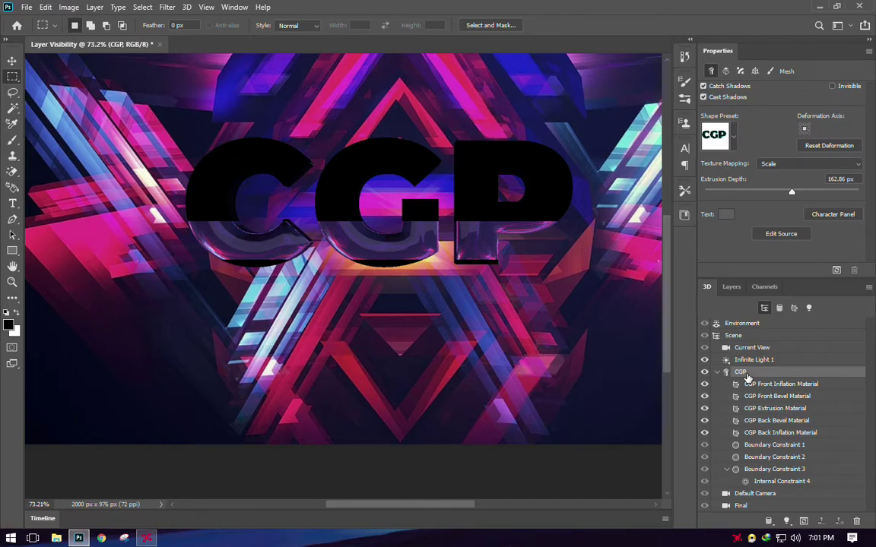
pyautogui.click(186, 7)
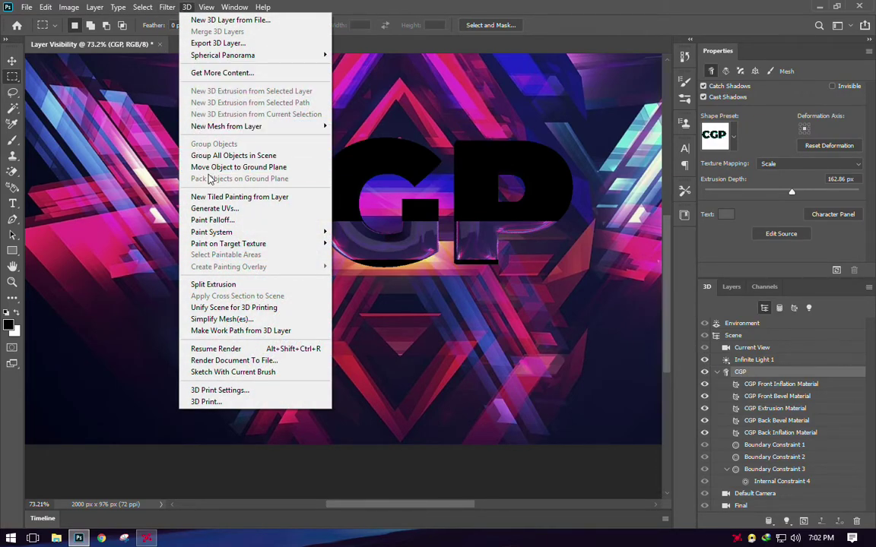
pyautogui.click(219, 286)
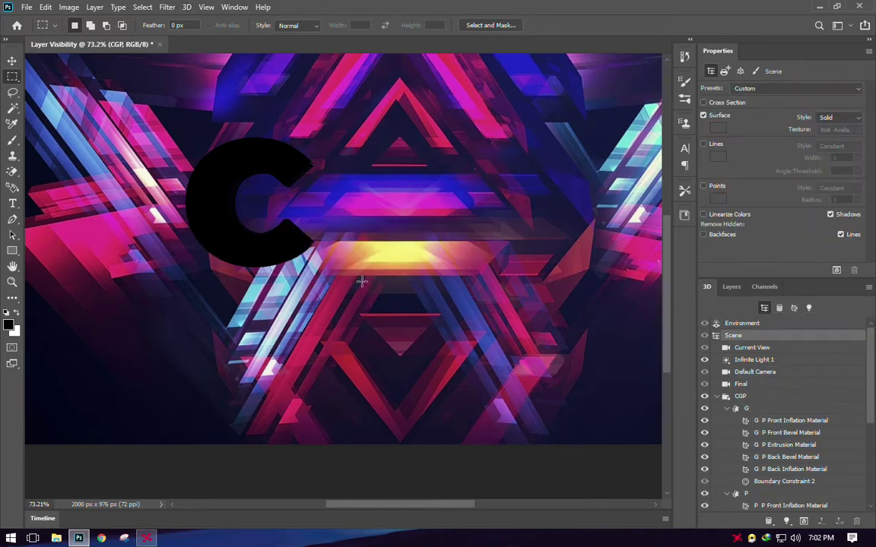
pyautogui.scroll(-5, 362, 281)
pyautogui.scroll(2, 368, 282)
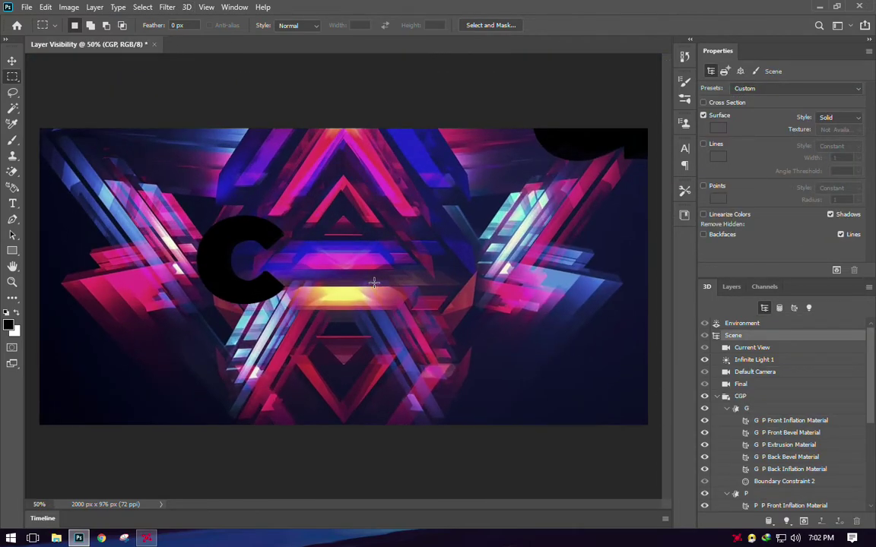
pyautogui.scroll(-1, 373, 283)
pyautogui.scroll(3, 373, 283)
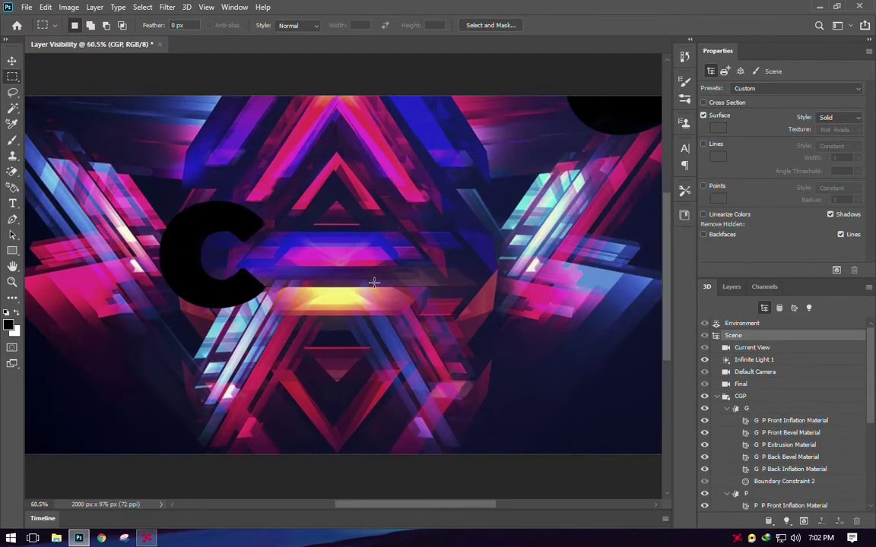
pyautogui.scroll(-2, 373, 283)
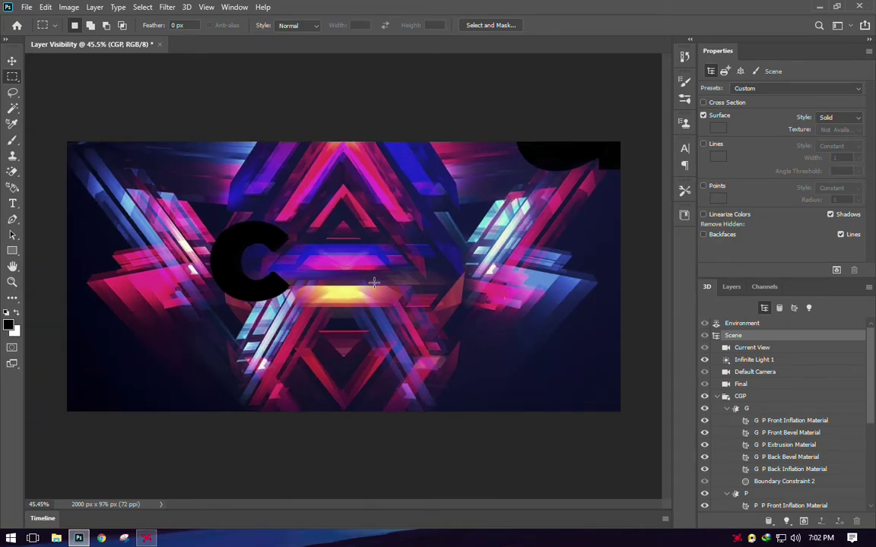
pyautogui.click(726, 408)
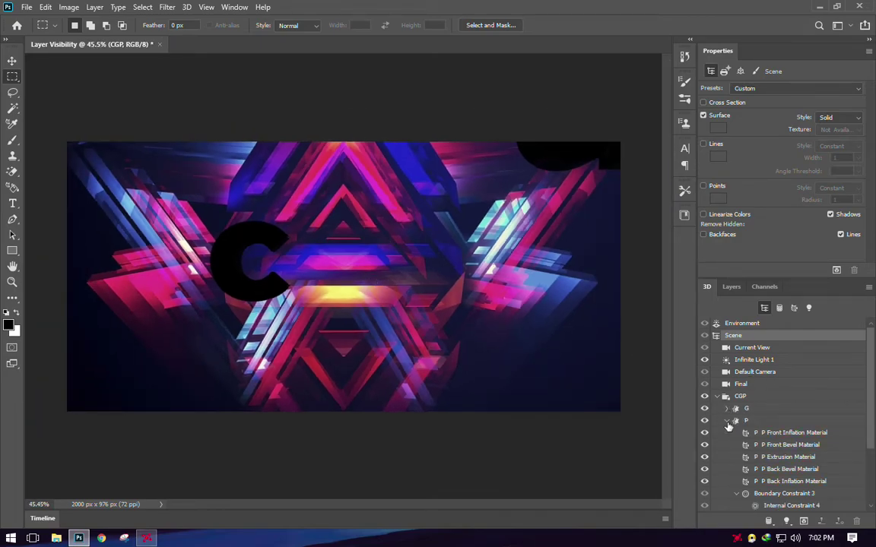
pyautogui.click(726, 420)
pyautogui.click(727, 432)
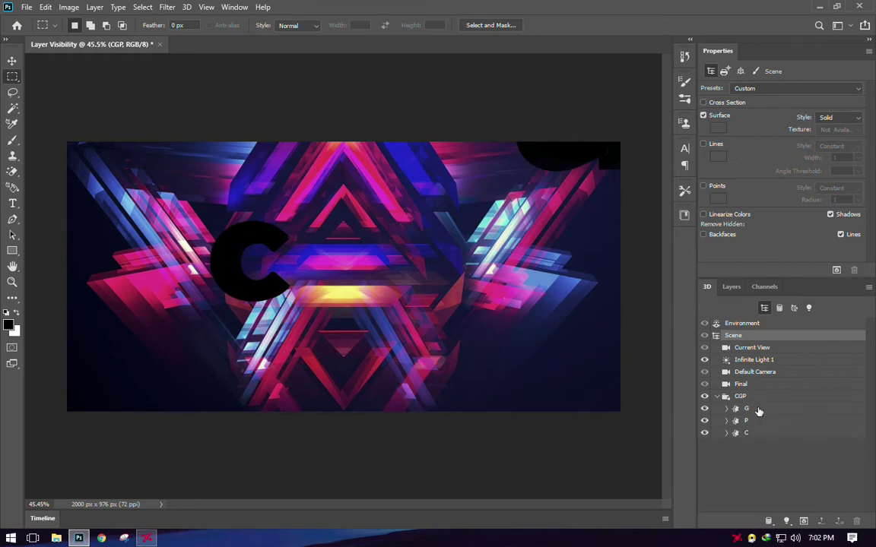
# Move the displaced G mesh along its X and Y axes back beside the C, lining it up with that letter
pyautogui.click(758, 410)
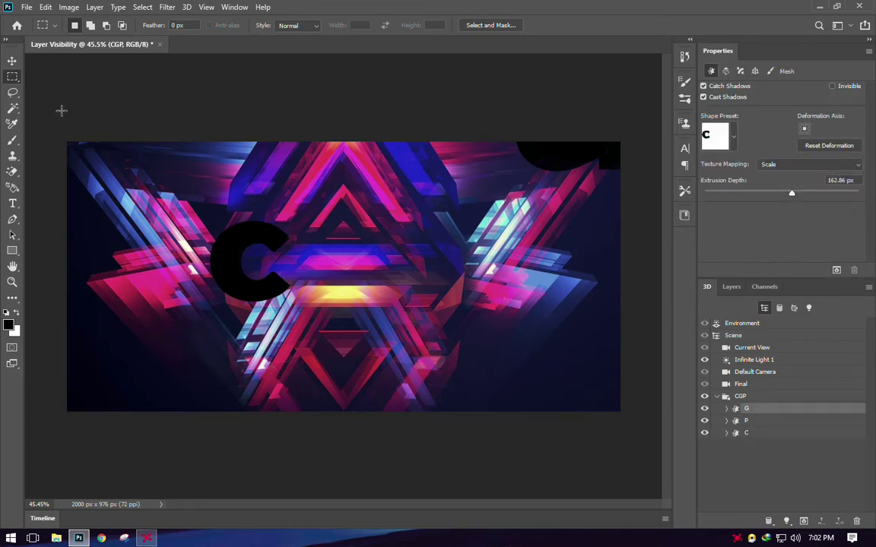
pyautogui.click(13, 63)
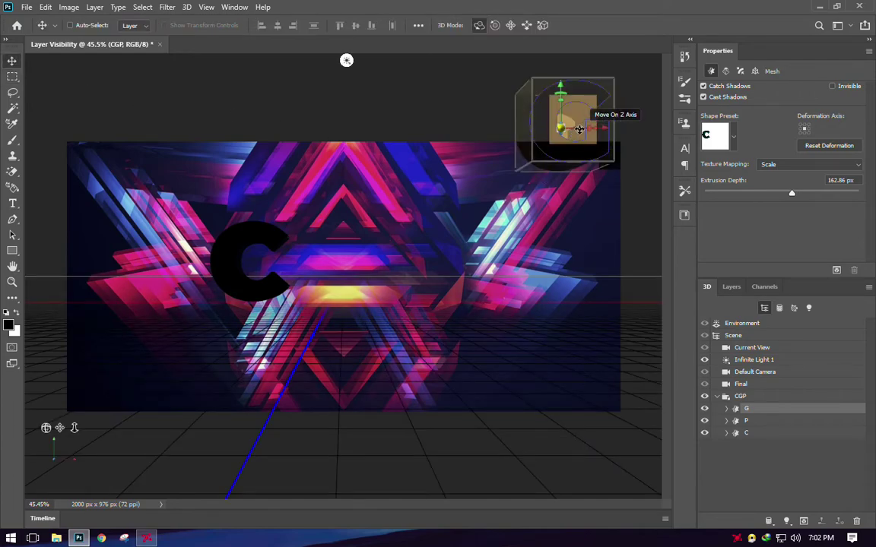
pyautogui.moveTo(600, 127); pyautogui.dragTo(374, 135)
pyautogui.moveTo(337, 87); pyautogui.dragTo(337, 146)
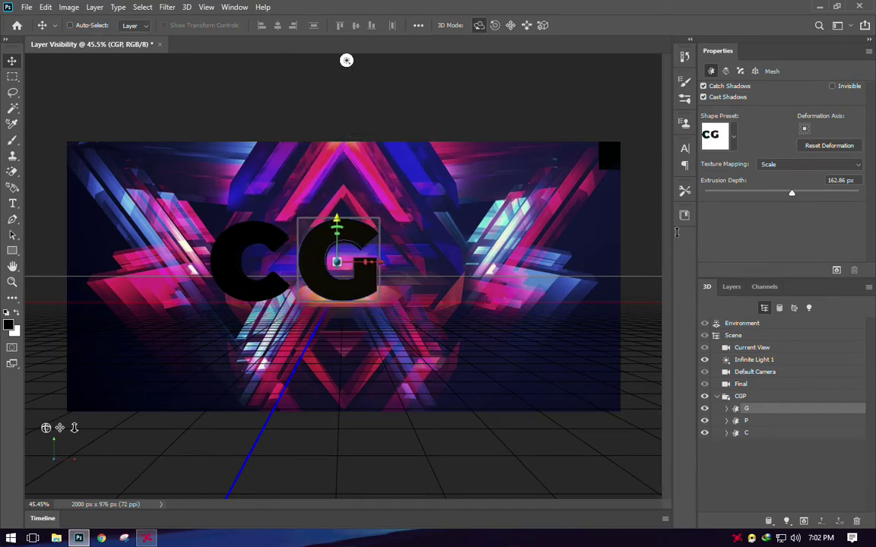
# Move the displaced P mesh about -895 px along X and down its Y axis, lining it up beside the G
pyautogui.click(755, 422)
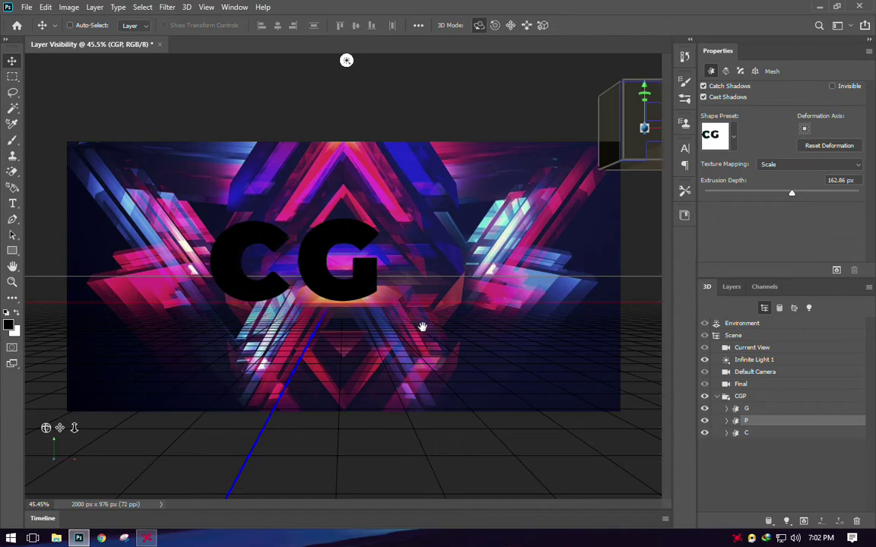
pyautogui.hotkey('ctrl', '-')
pyautogui.moveTo(614, 165); pyautogui.dragTo(455, 168)
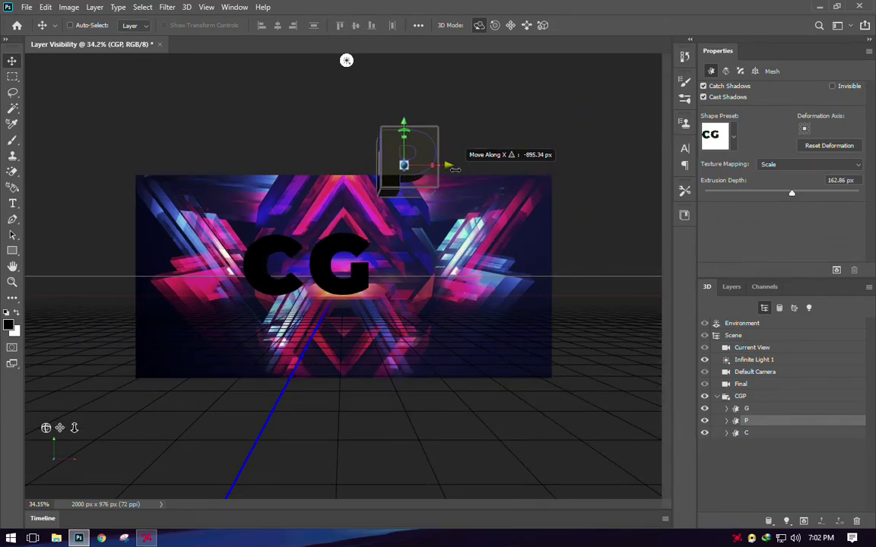
pyautogui.moveTo(406, 124); pyautogui.dragTo(401, 173)
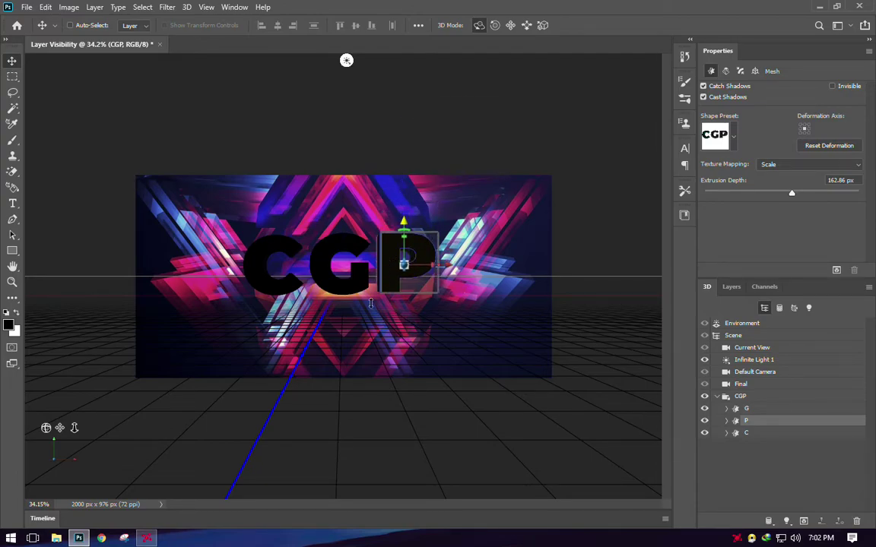
pyautogui.scroll(4, 367, 302)
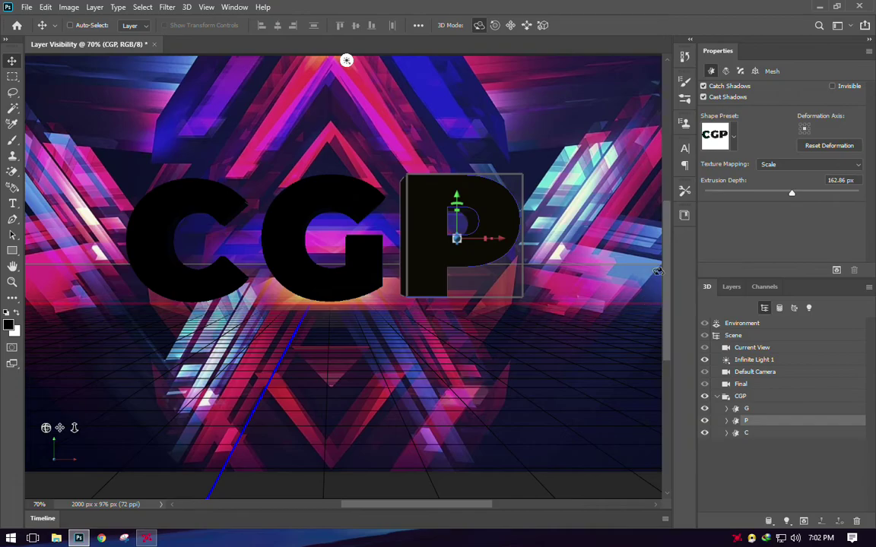
# Orbit the 3D camera around the realigned CGP lettering and restore the Final camera view
pyautogui.click(750, 347)
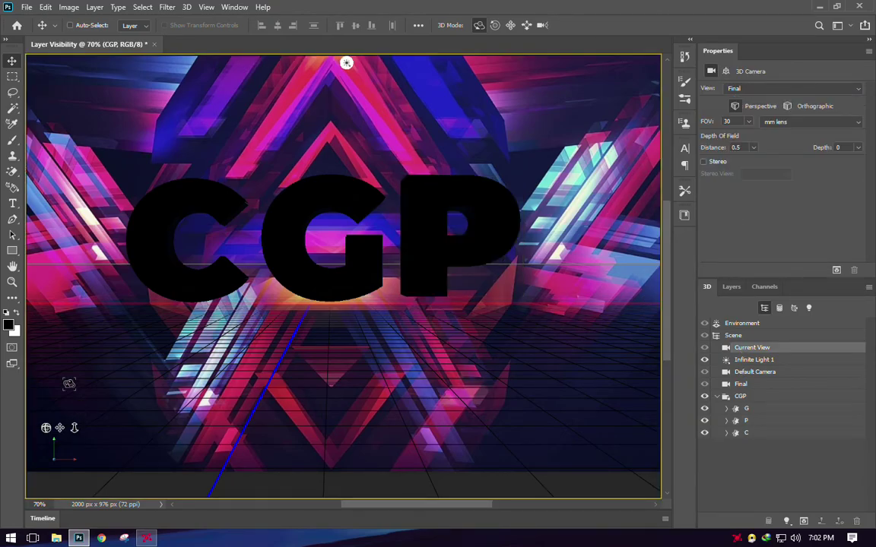
pyautogui.moveTo(346, 63)
pyautogui.mouseDown()
pyautogui.moveTo(366, 63)
pyautogui.moveTo(389, 490)
pyautogui.moveTo(338, 489)
pyautogui.moveTo(351, 489)
pyautogui.moveTo(346, 62)
pyautogui.mouseUp()
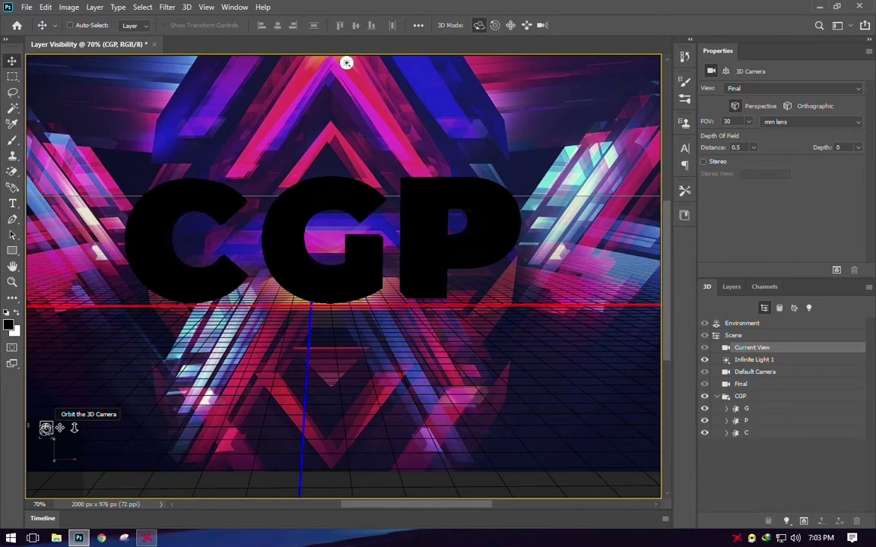
pyautogui.moveTo(45, 428); pyautogui.dragTo(43, 424)
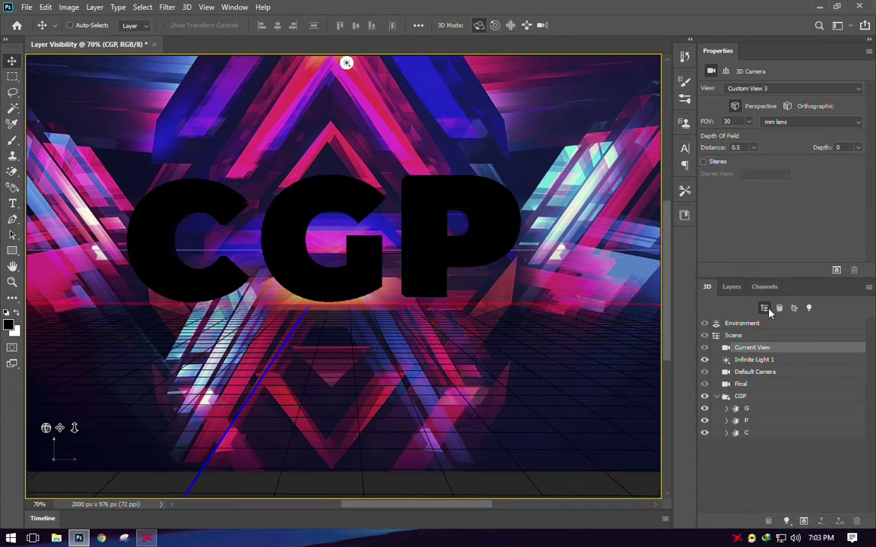
pyautogui.click(791, 89)
pyautogui.click(741, 180)
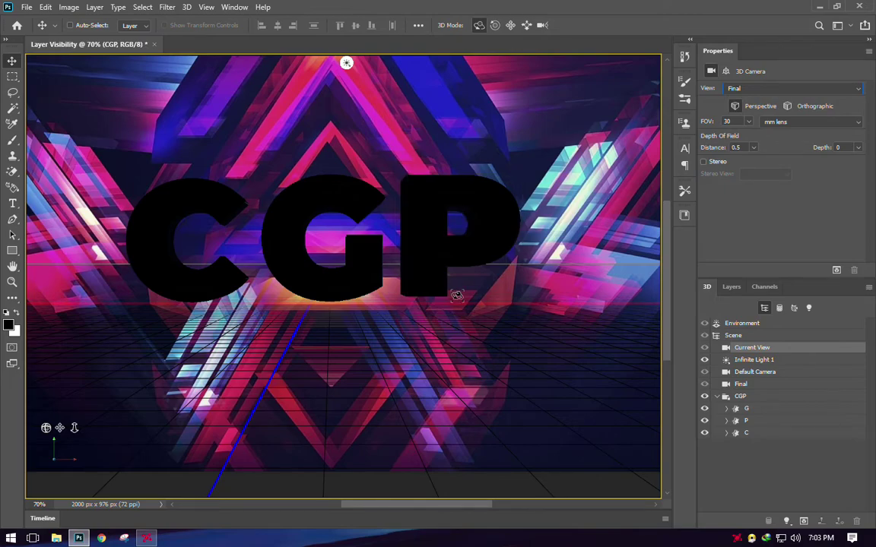
pyautogui.hotkey('ctrl', '-')
pyautogui.hotkey('ctrl', '-')
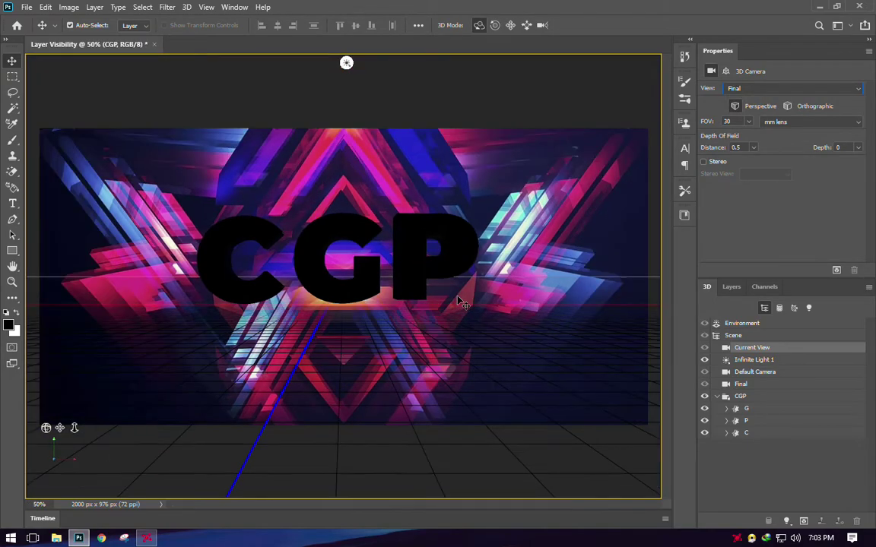
pyautogui.hotkey('ctrl', '+')
pyautogui.hotkey('ctrl', '+')
pyautogui.hotkey('ctrl', '-')
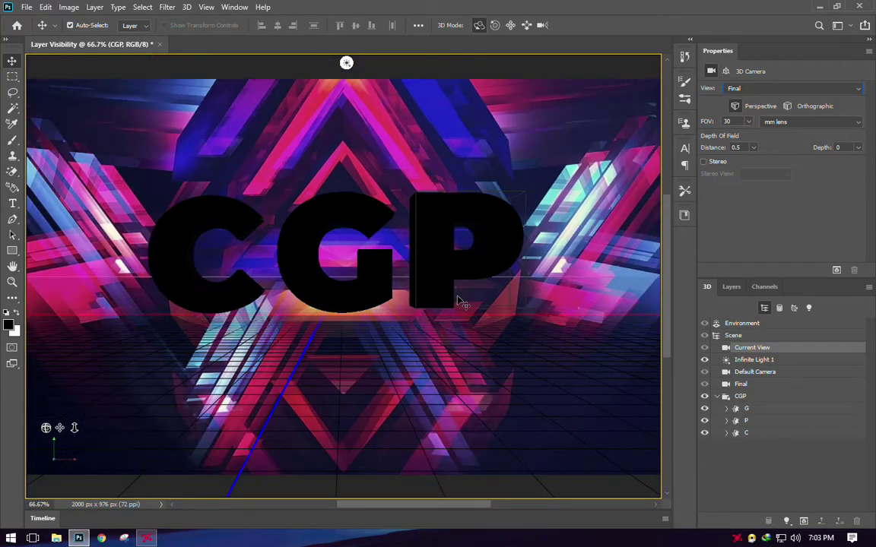
# Select the G mesh, try orbiting the camera around it, and return to the saved Final view
pyautogui.click(755, 413)
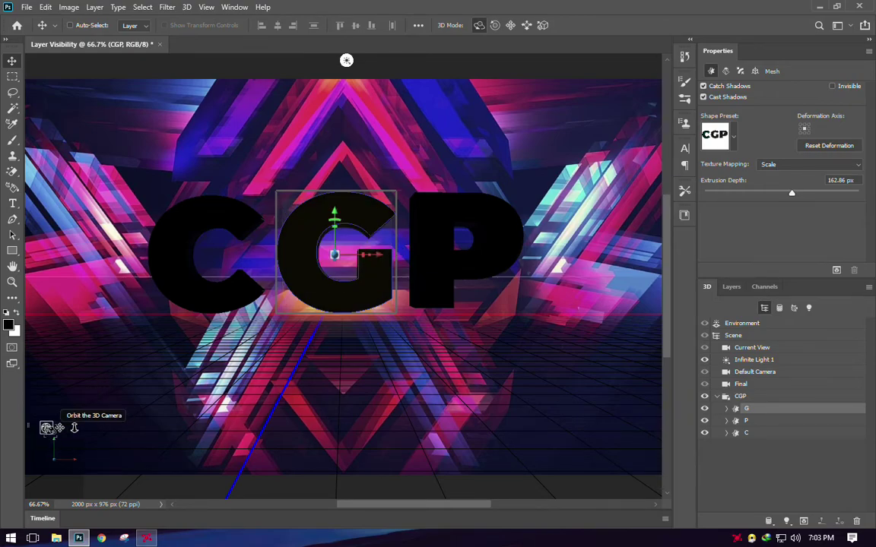
pyautogui.moveTo(46, 428); pyautogui.dragTo(60, 428)
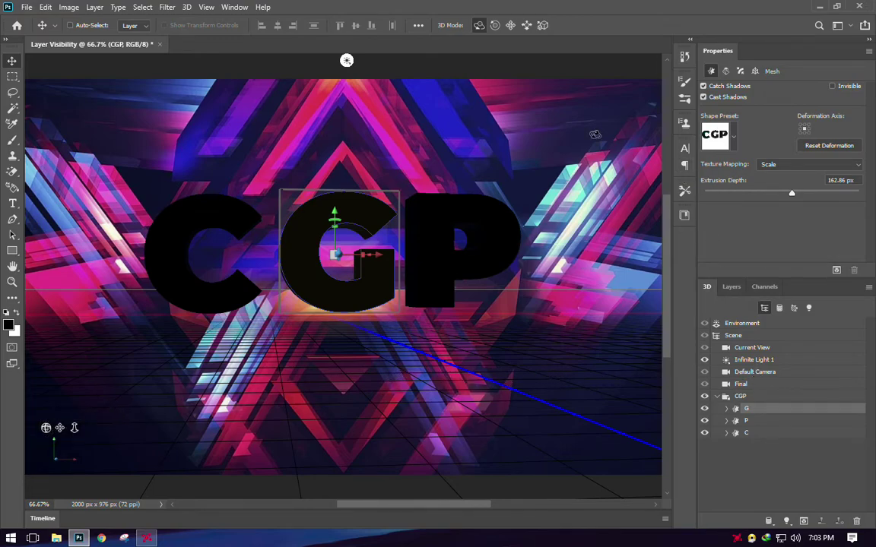
pyautogui.click(751, 350)
pyautogui.click(765, 90)
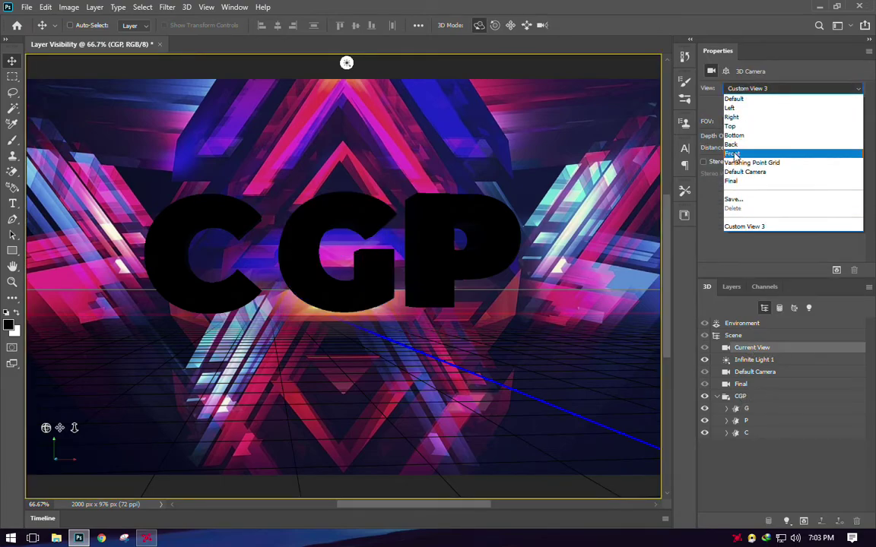
pyautogui.click(742, 178)
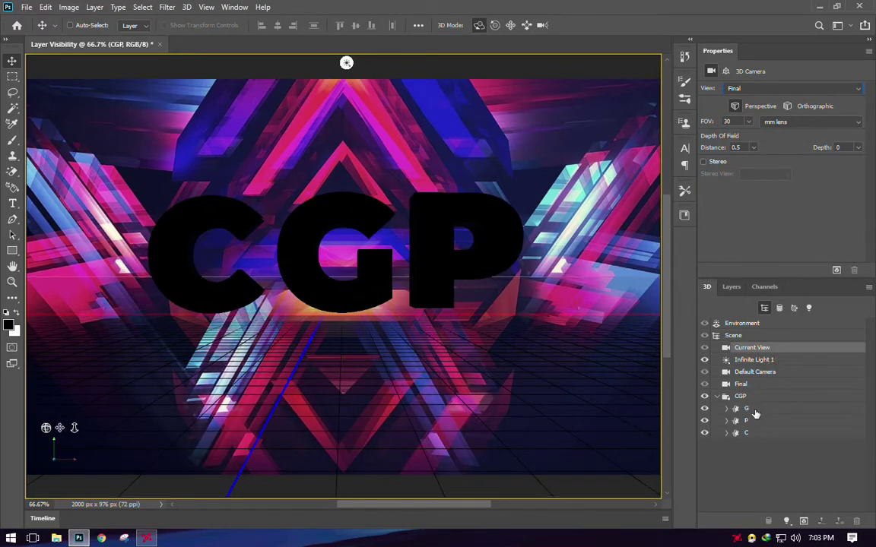
# Rotate the G mesh slightly left and upward, and the P mesh slightly right and upward, each independently
pyautogui.click(754, 412)
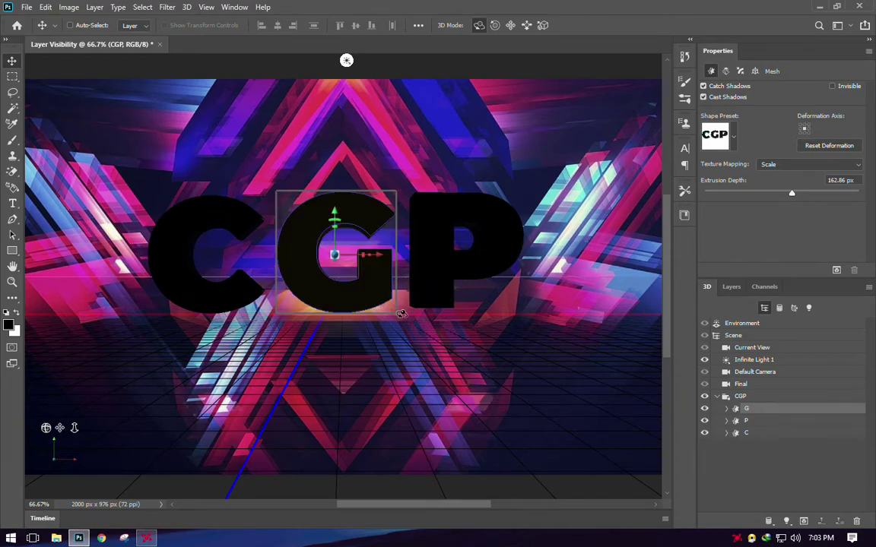
pyautogui.moveTo(403, 314); pyautogui.dragTo(350, 275)
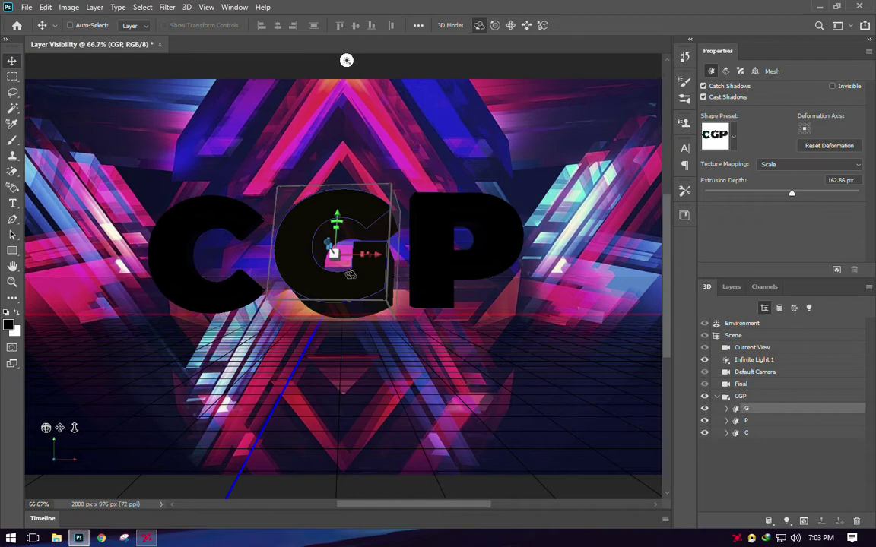
pyautogui.click(748, 419)
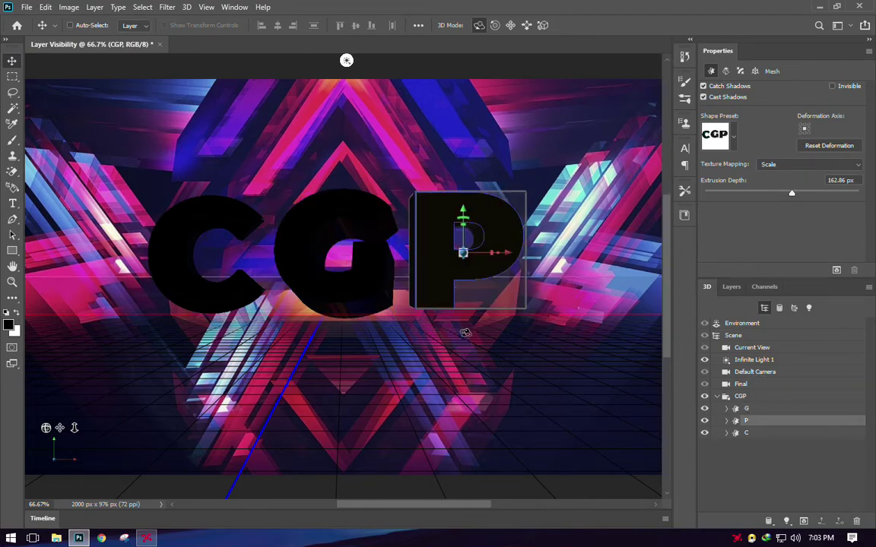
pyautogui.moveTo(465, 332); pyautogui.dragTo(523, 319)
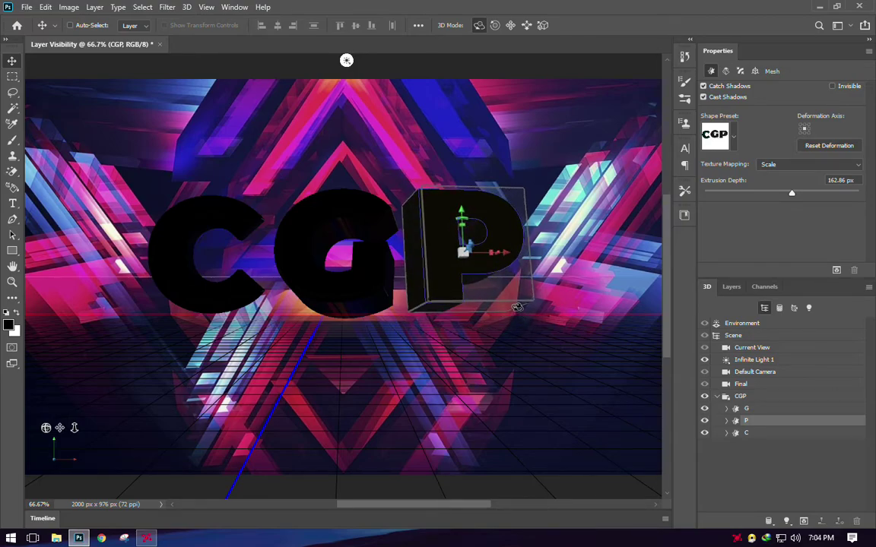
# Rotate the C mesh toward the right and nudge it slightly along its X axis toward the G
pyautogui.click(765, 434)
pyautogui.moveTo(237, 328); pyautogui.dragTo(398, 346)
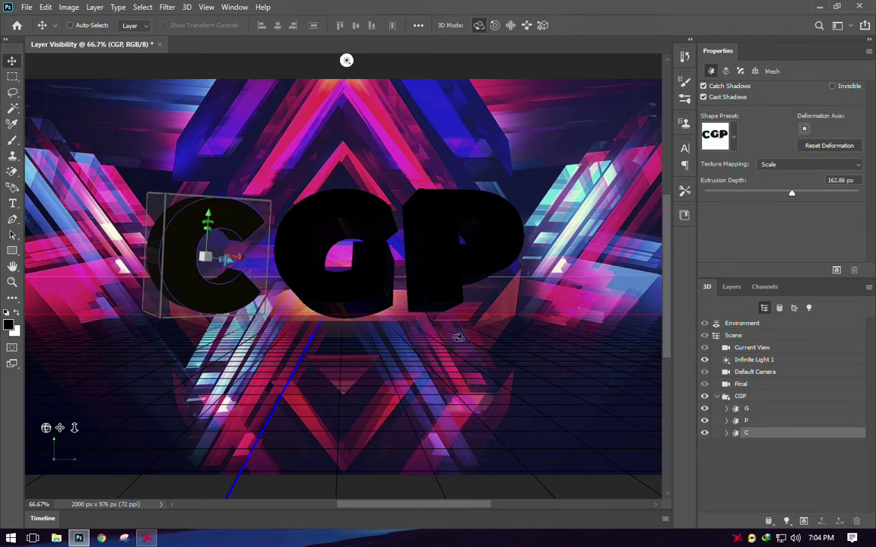
pyautogui.moveTo(240, 258); pyautogui.dragTo(244, 258)
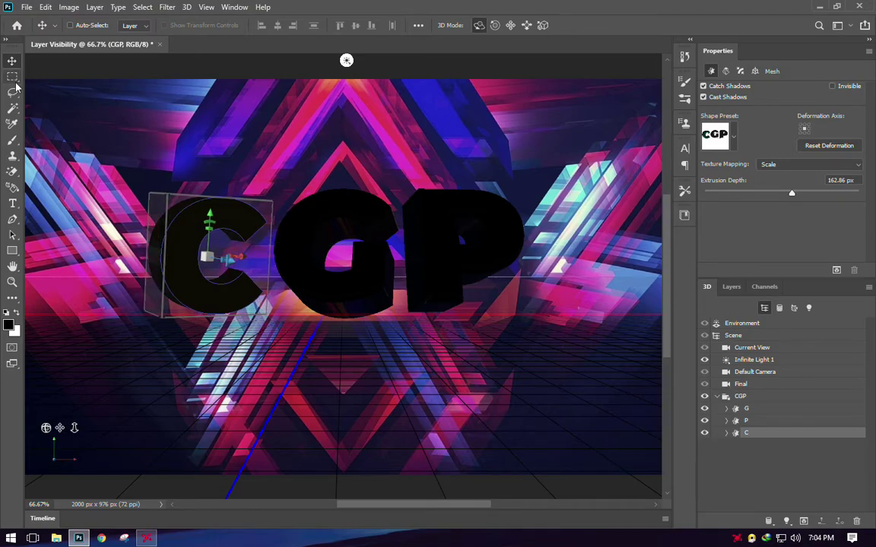
# Test-render a wide rectangular strip across the lower part of the rotated CGP letters
pyautogui.click(12, 76)
pyautogui.moveTo(112, 274); pyautogui.dragTo(558, 327)
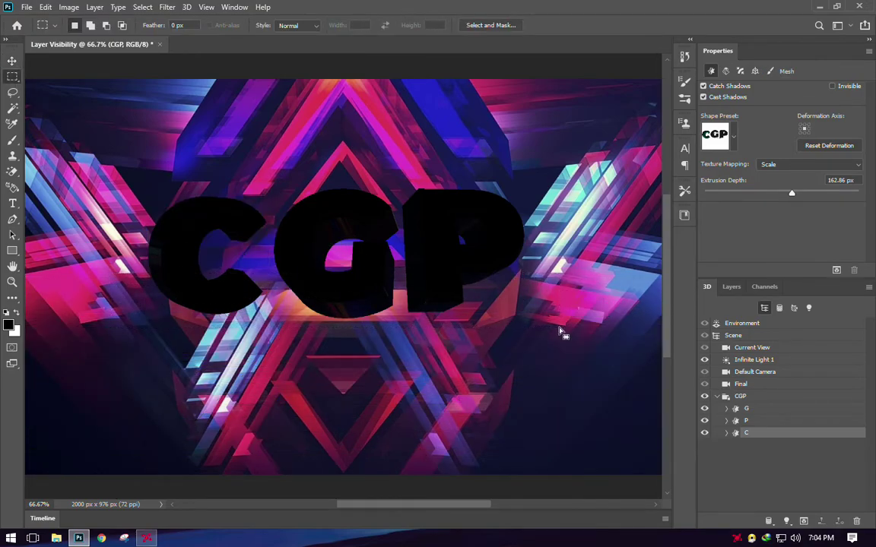
pyautogui.hotkey('ctrl', 'shift', 'alt', 'r')
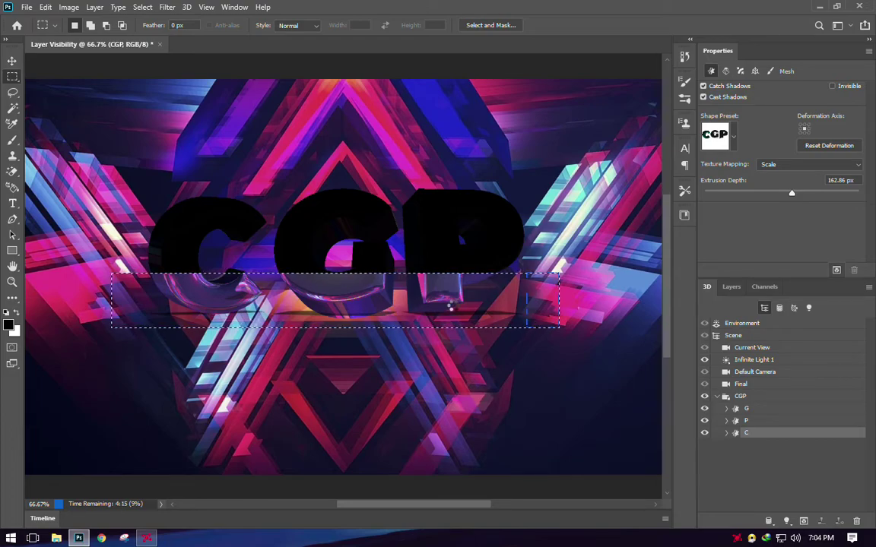
# Stop the strip render, clear the selection, and render the complete CGP 3D layer
pyautogui.click(454, 308)
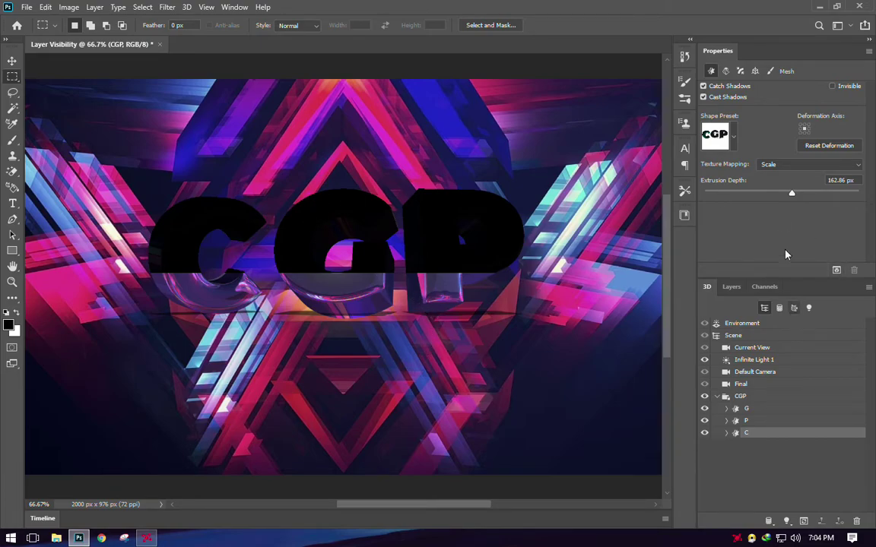
pyautogui.click(186, 7)
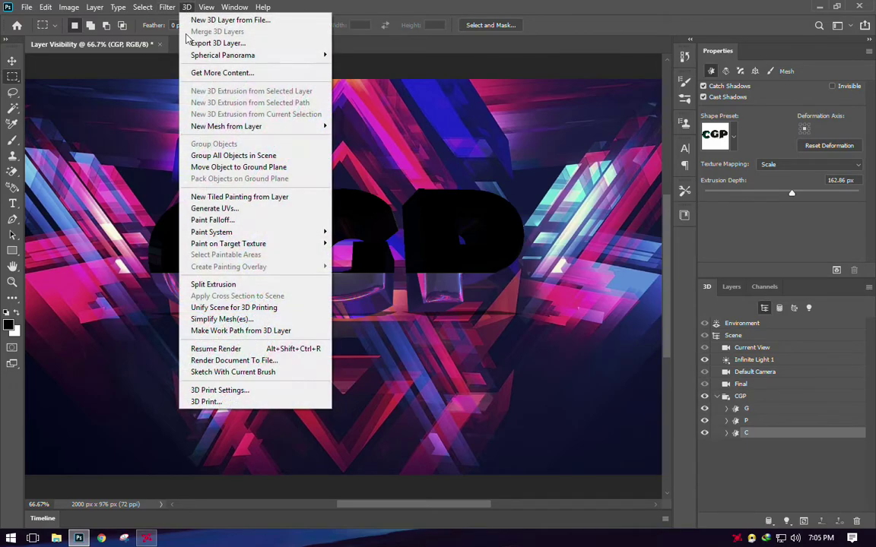
pyautogui.click(220, 351)
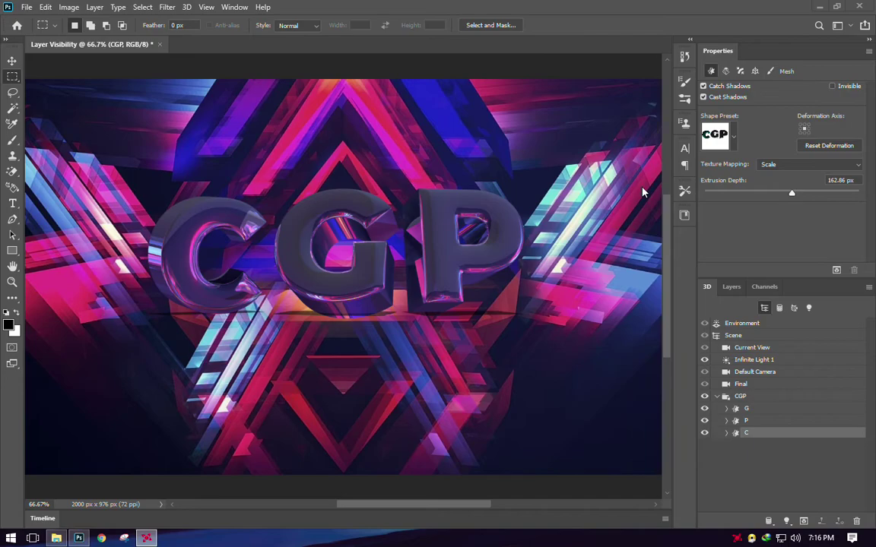
# Rasterize the rendered CGP 3D layer into a pixel layer
pyautogui.click(730, 287)
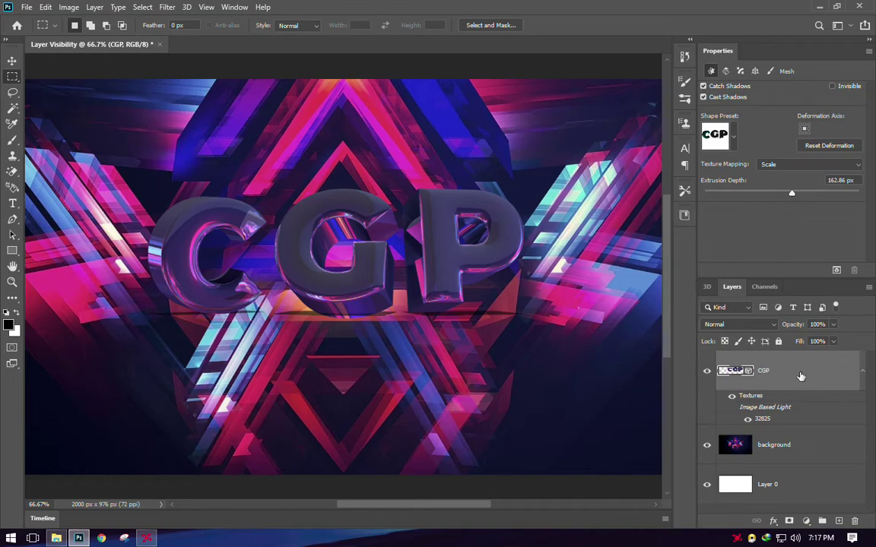
pyautogui.click(709, 288)
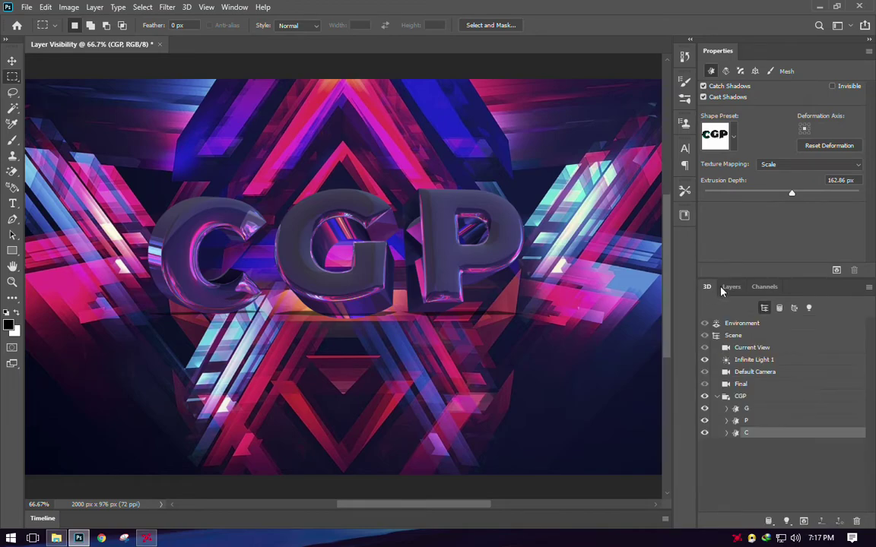
pyautogui.click(732, 289)
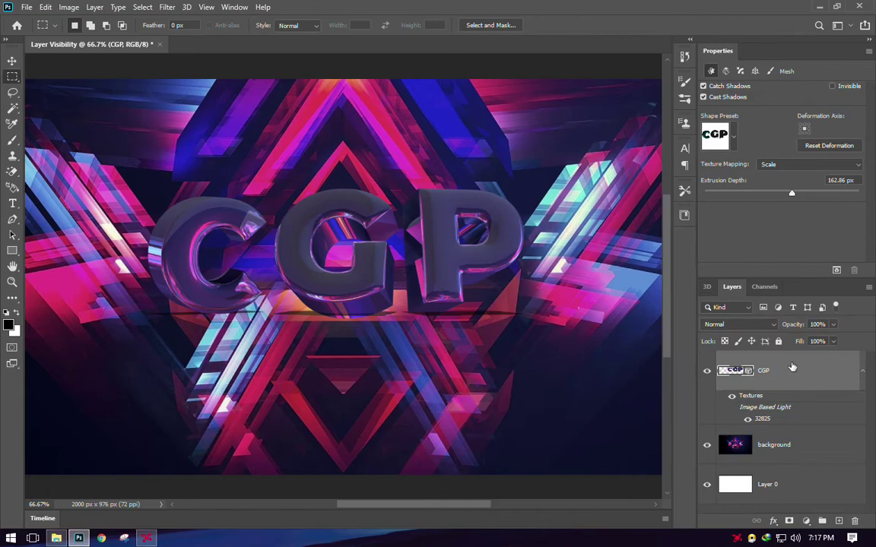
pyautogui.rightClick(793, 370)
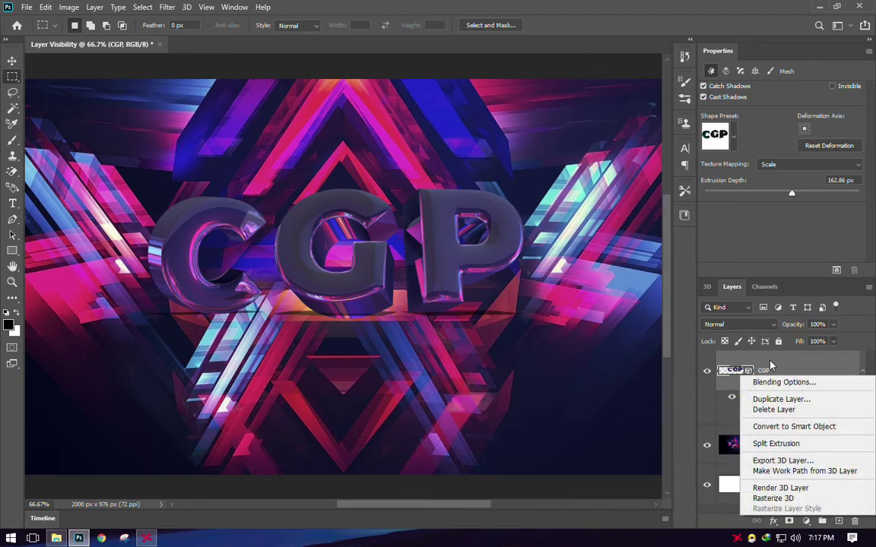
pyautogui.click(777, 500)
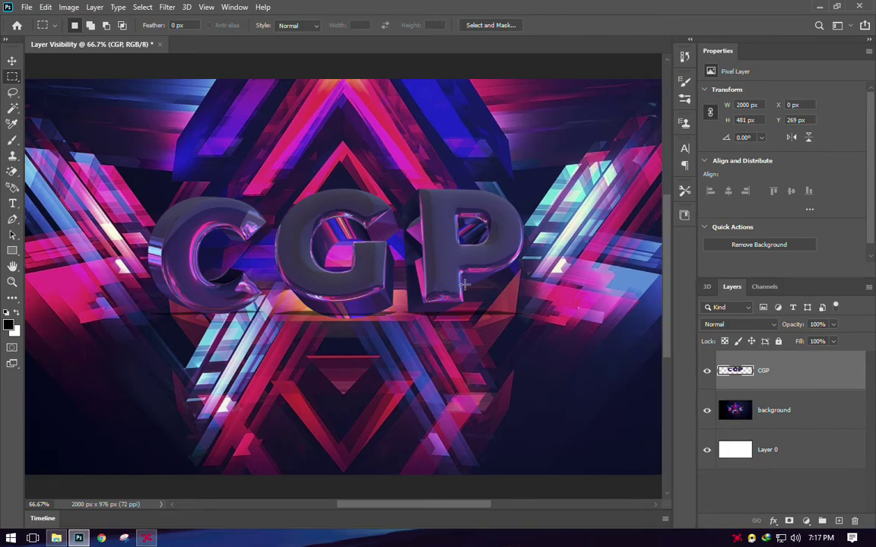
# Toggle the background layer's visibility and leave it hidden to inspect the rendered letters and shadows over white
pyautogui.click(708, 411)
pyautogui.click(708, 411)
pyautogui.click(707, 410)
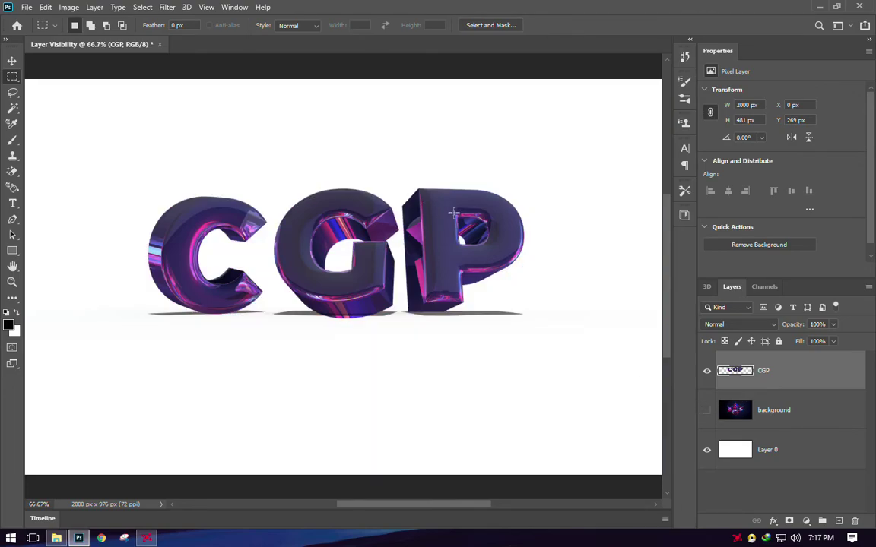